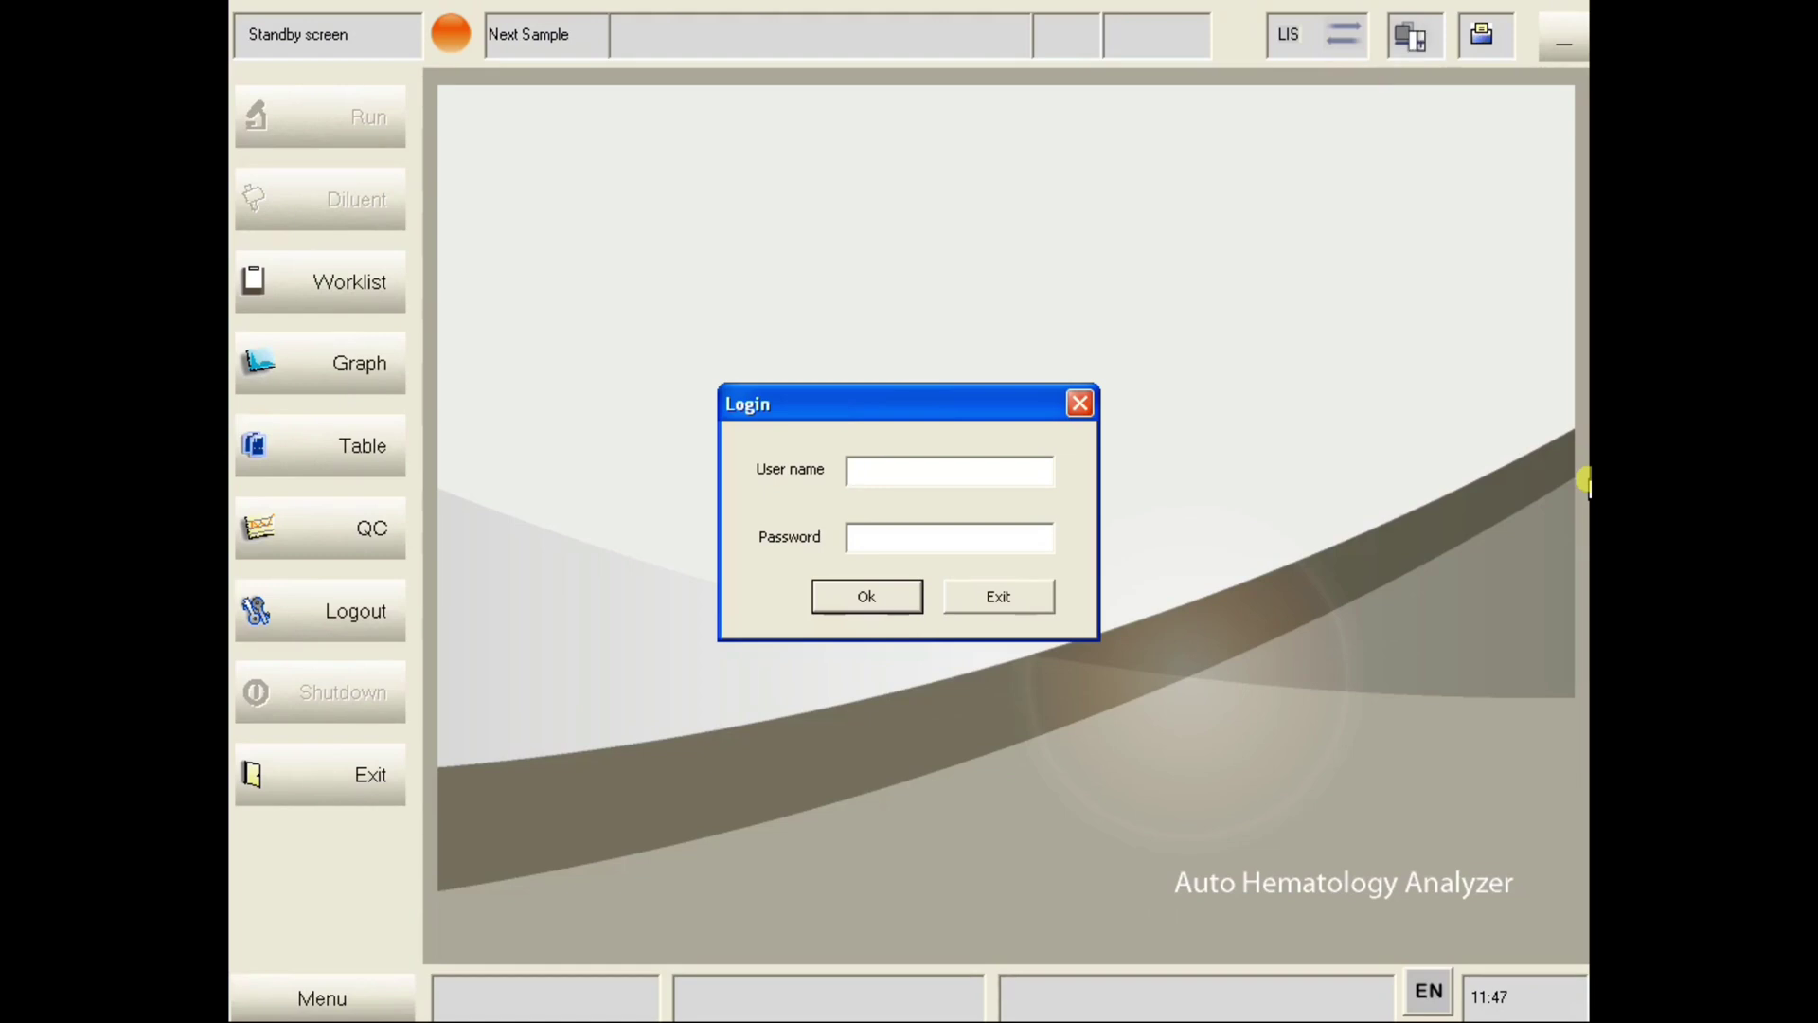
- Log in with the administrator user name and password to reach the Graph results screen
{"action": "type", "text": "IN"}
{"action": "key", "text": "Tab"}
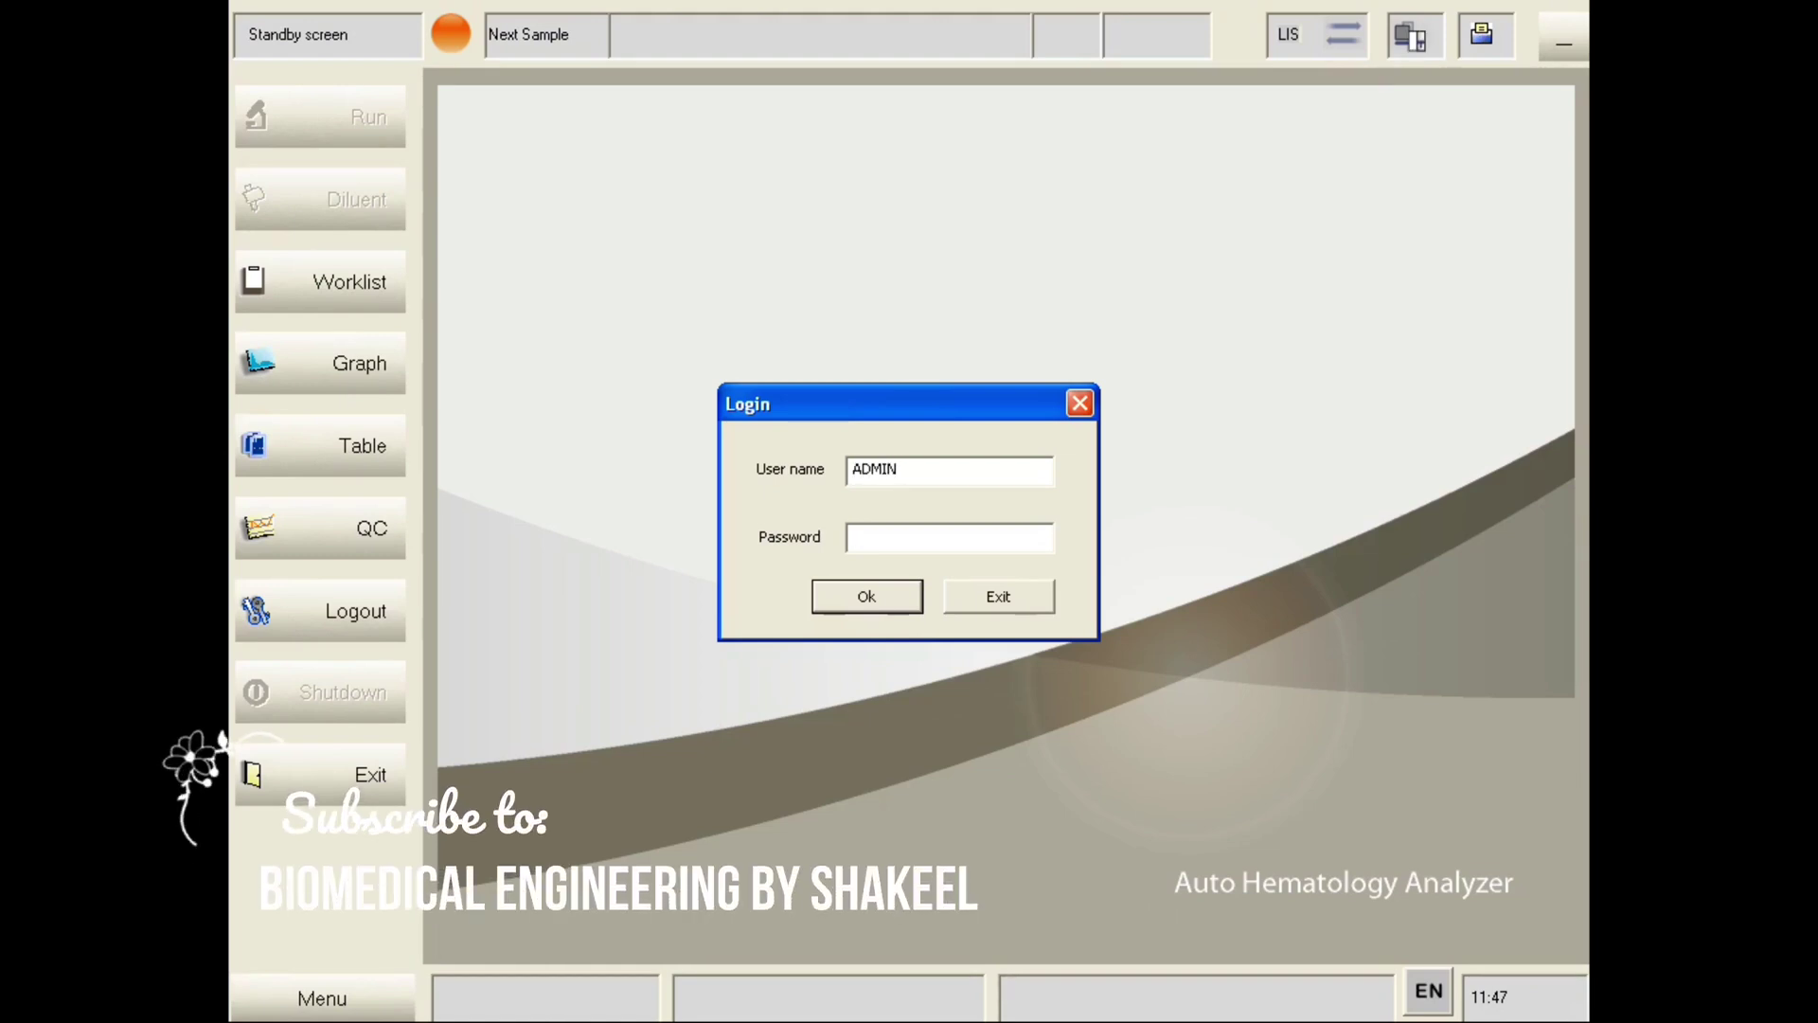
{"action": "type", "text": "******"}
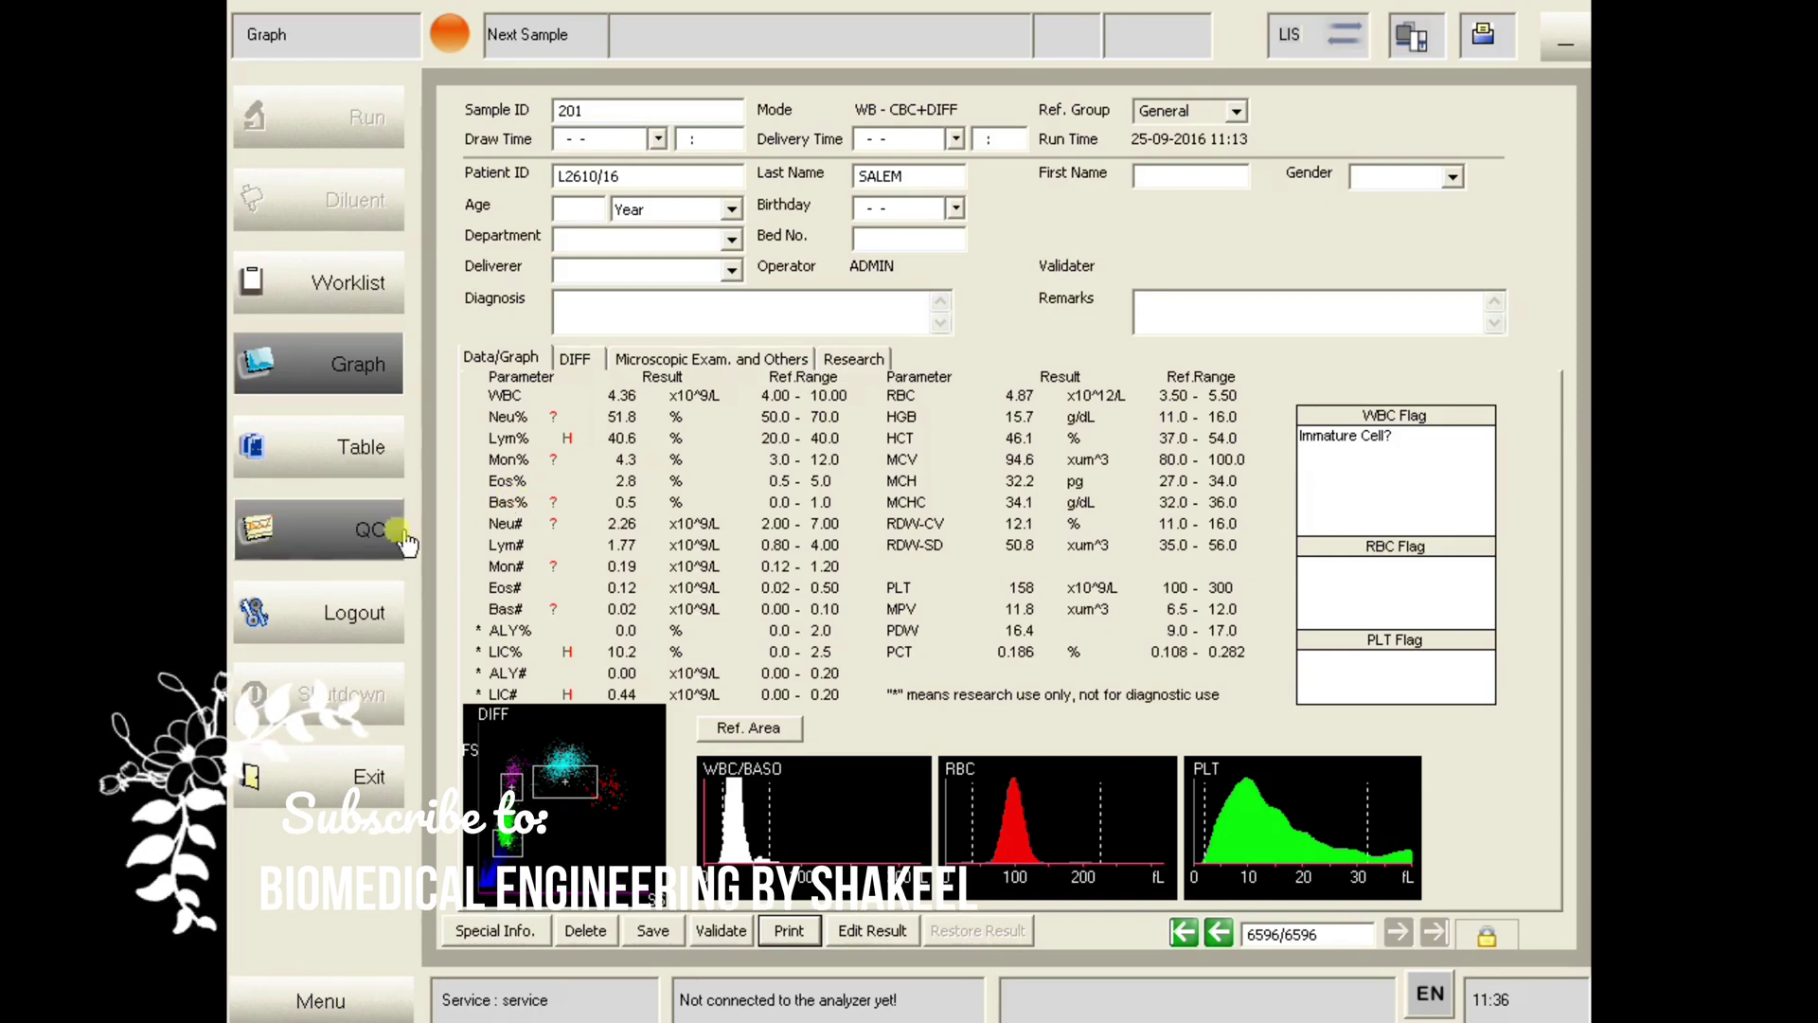
- In QC Settings, keep File No. 12 and delete its lot number
{"action": "left_click", "coordinate": [336, 547]}
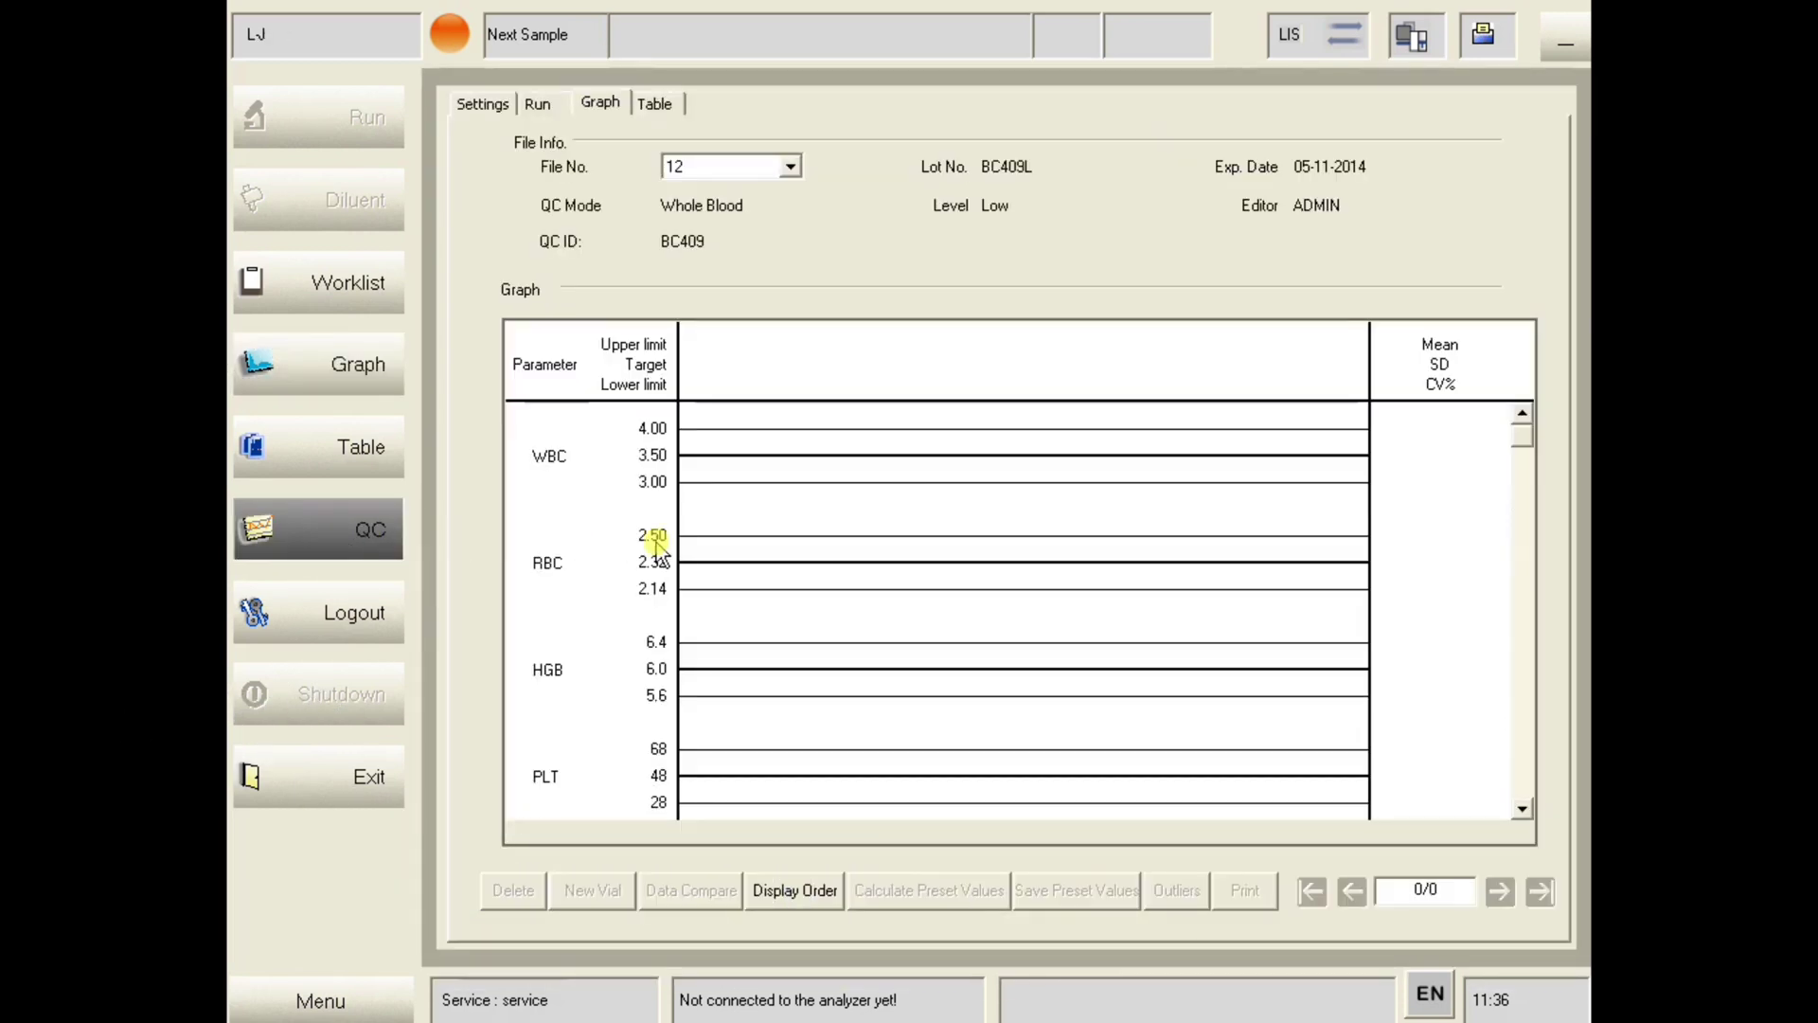
{"action": "left_click", "coordinate": [483, 104]}
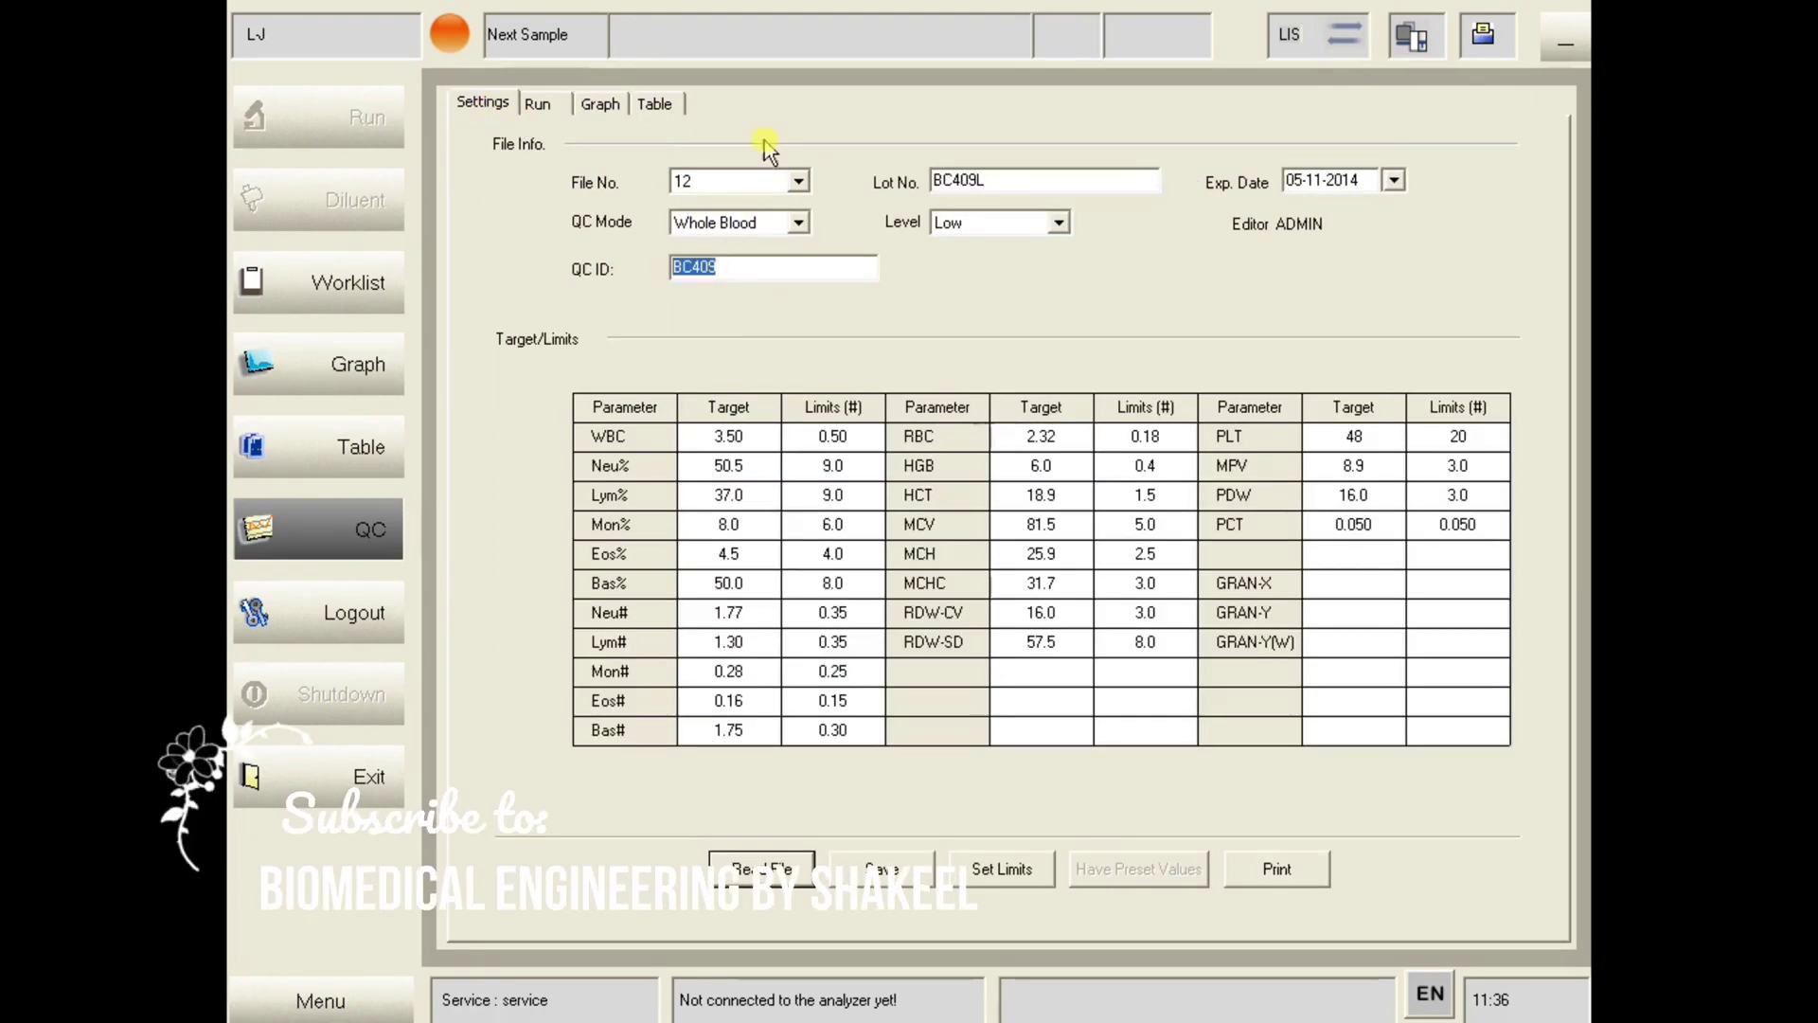
{"action": "left_click", "coordinate": [798, 181]}
{"action": "scroll", "coordinate": [770, 288], "scroll_direction": "down", "scroll_amount": 9}
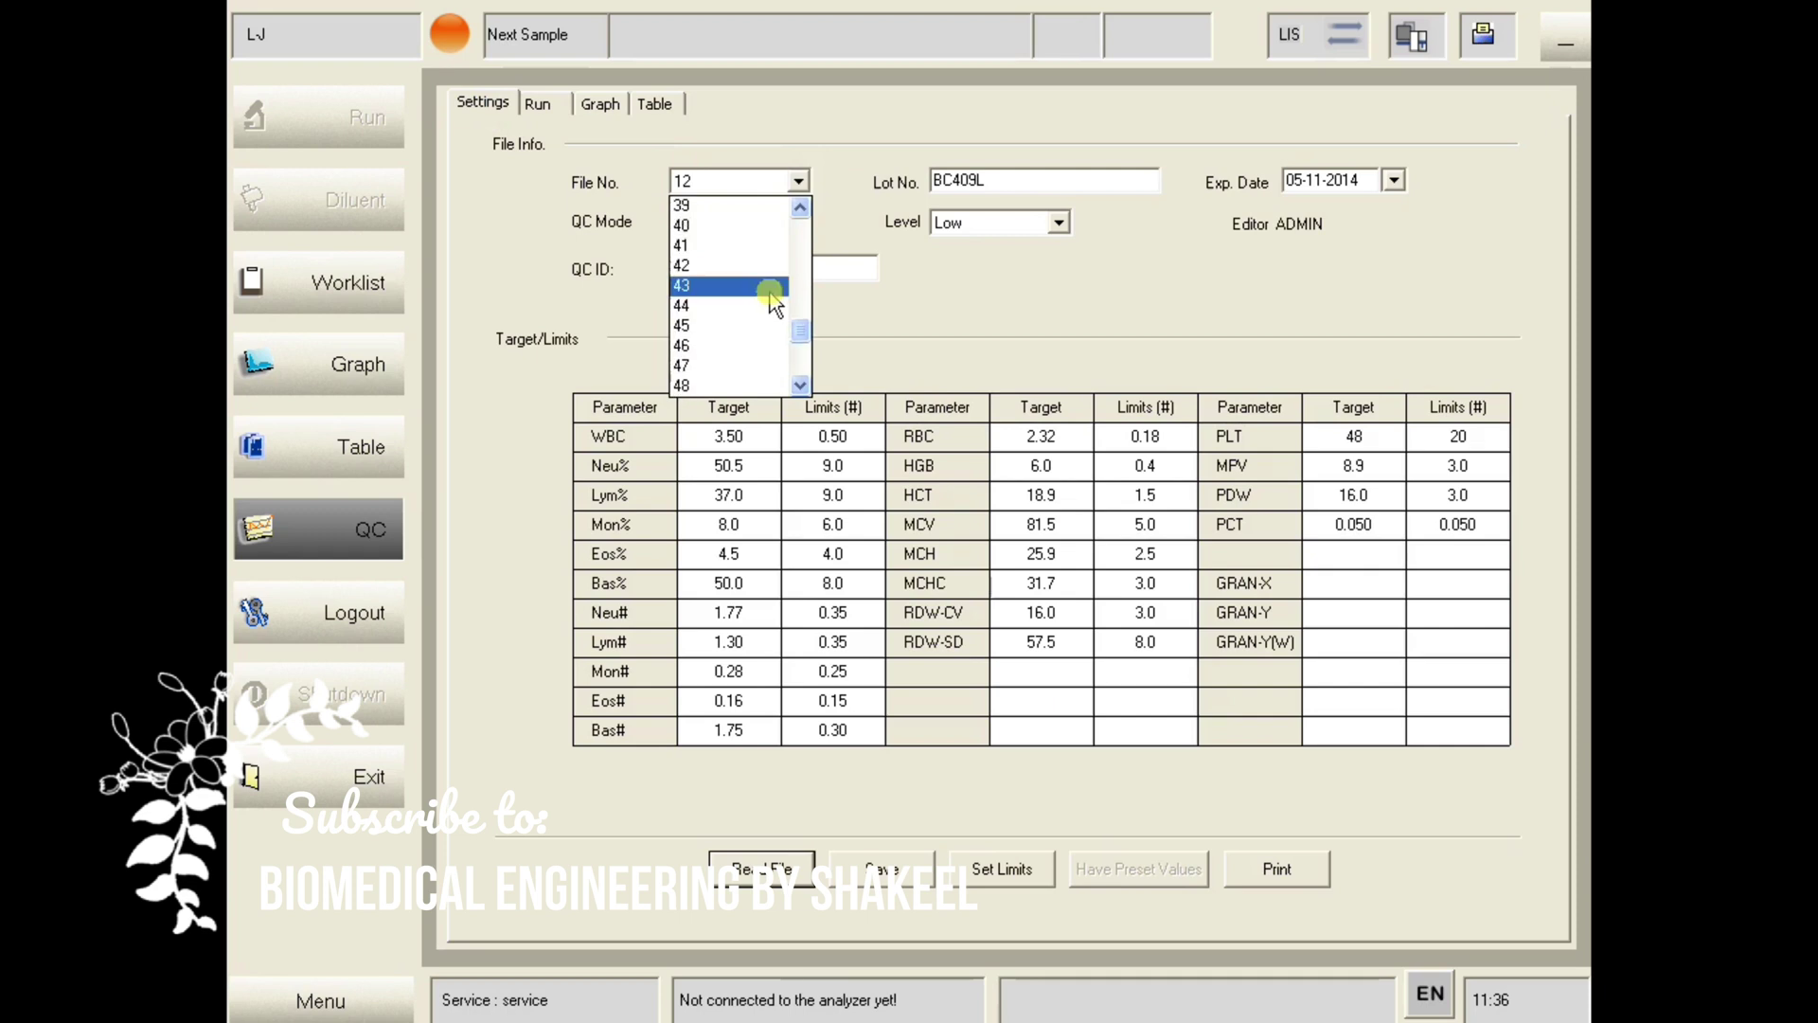
{"action": "scroll", "coordinate": [770, 293], "scroll_direction": "up", "scroll_amount": 4}
{"action": "left_click", "coordinate": [1038, 310]}
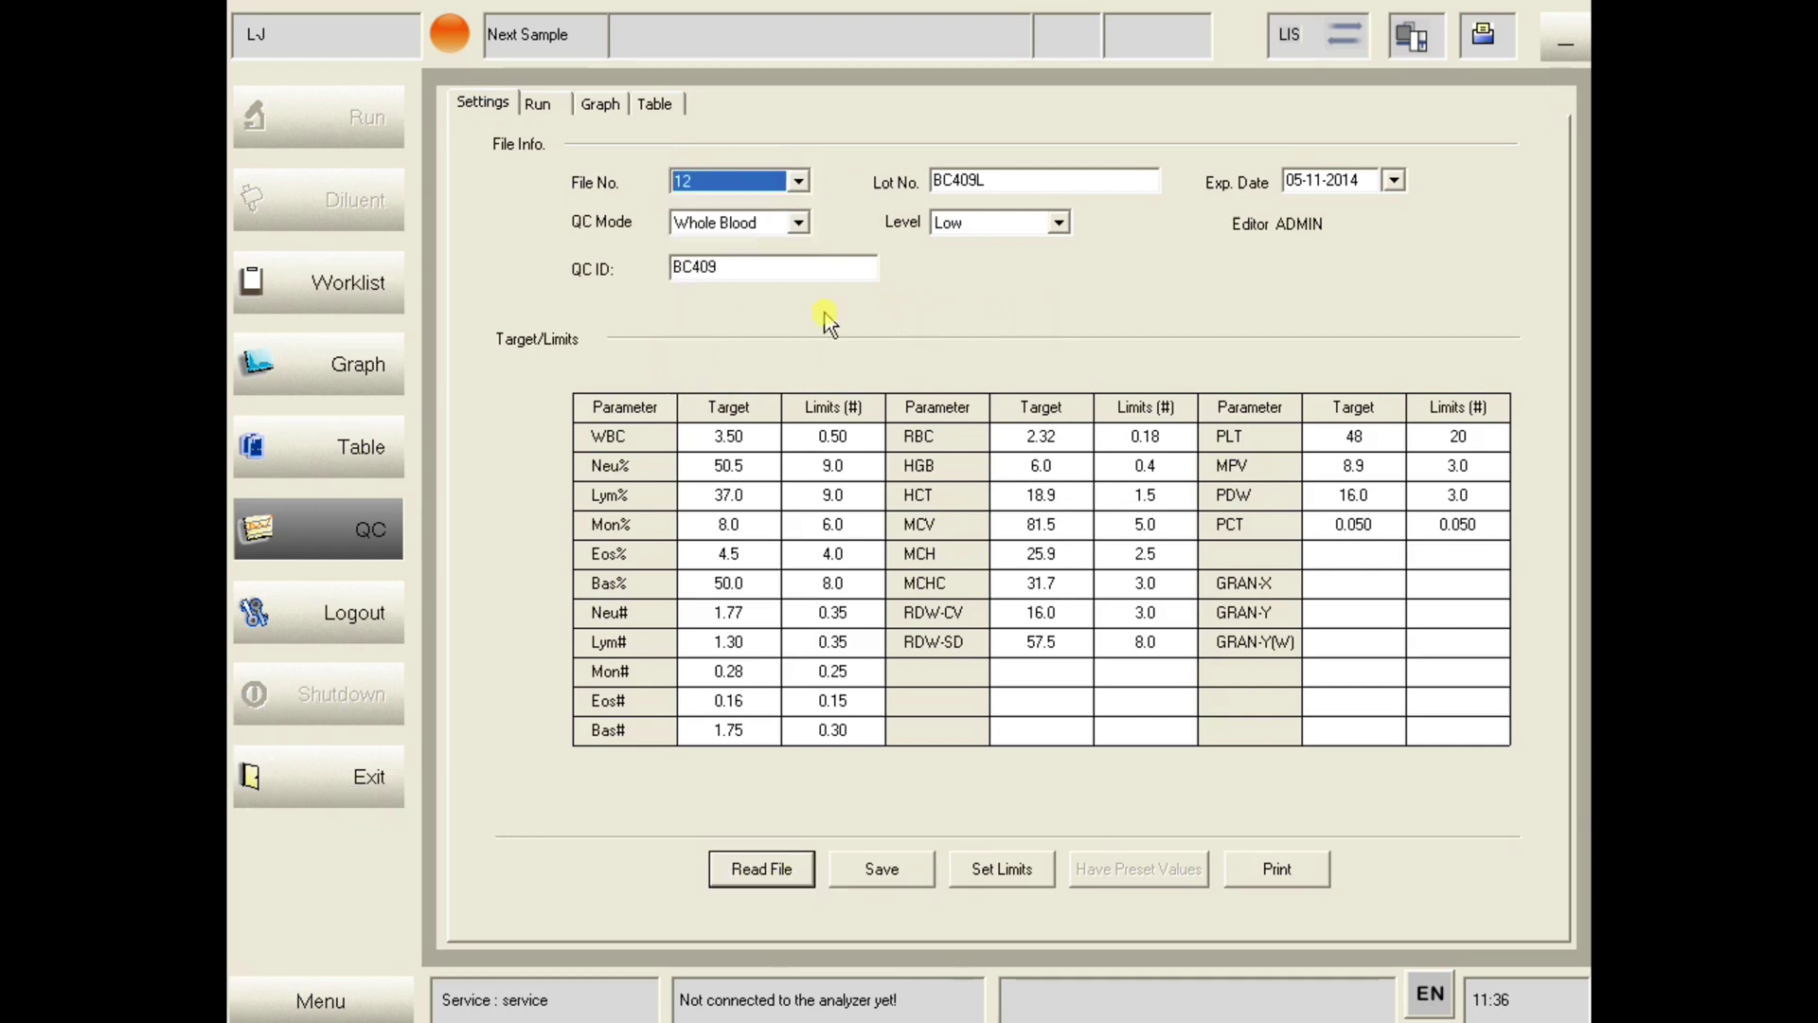
{"action": "left_click_drag", "start_coordinate": [1029, 185], "coordinate": [941, 173]}
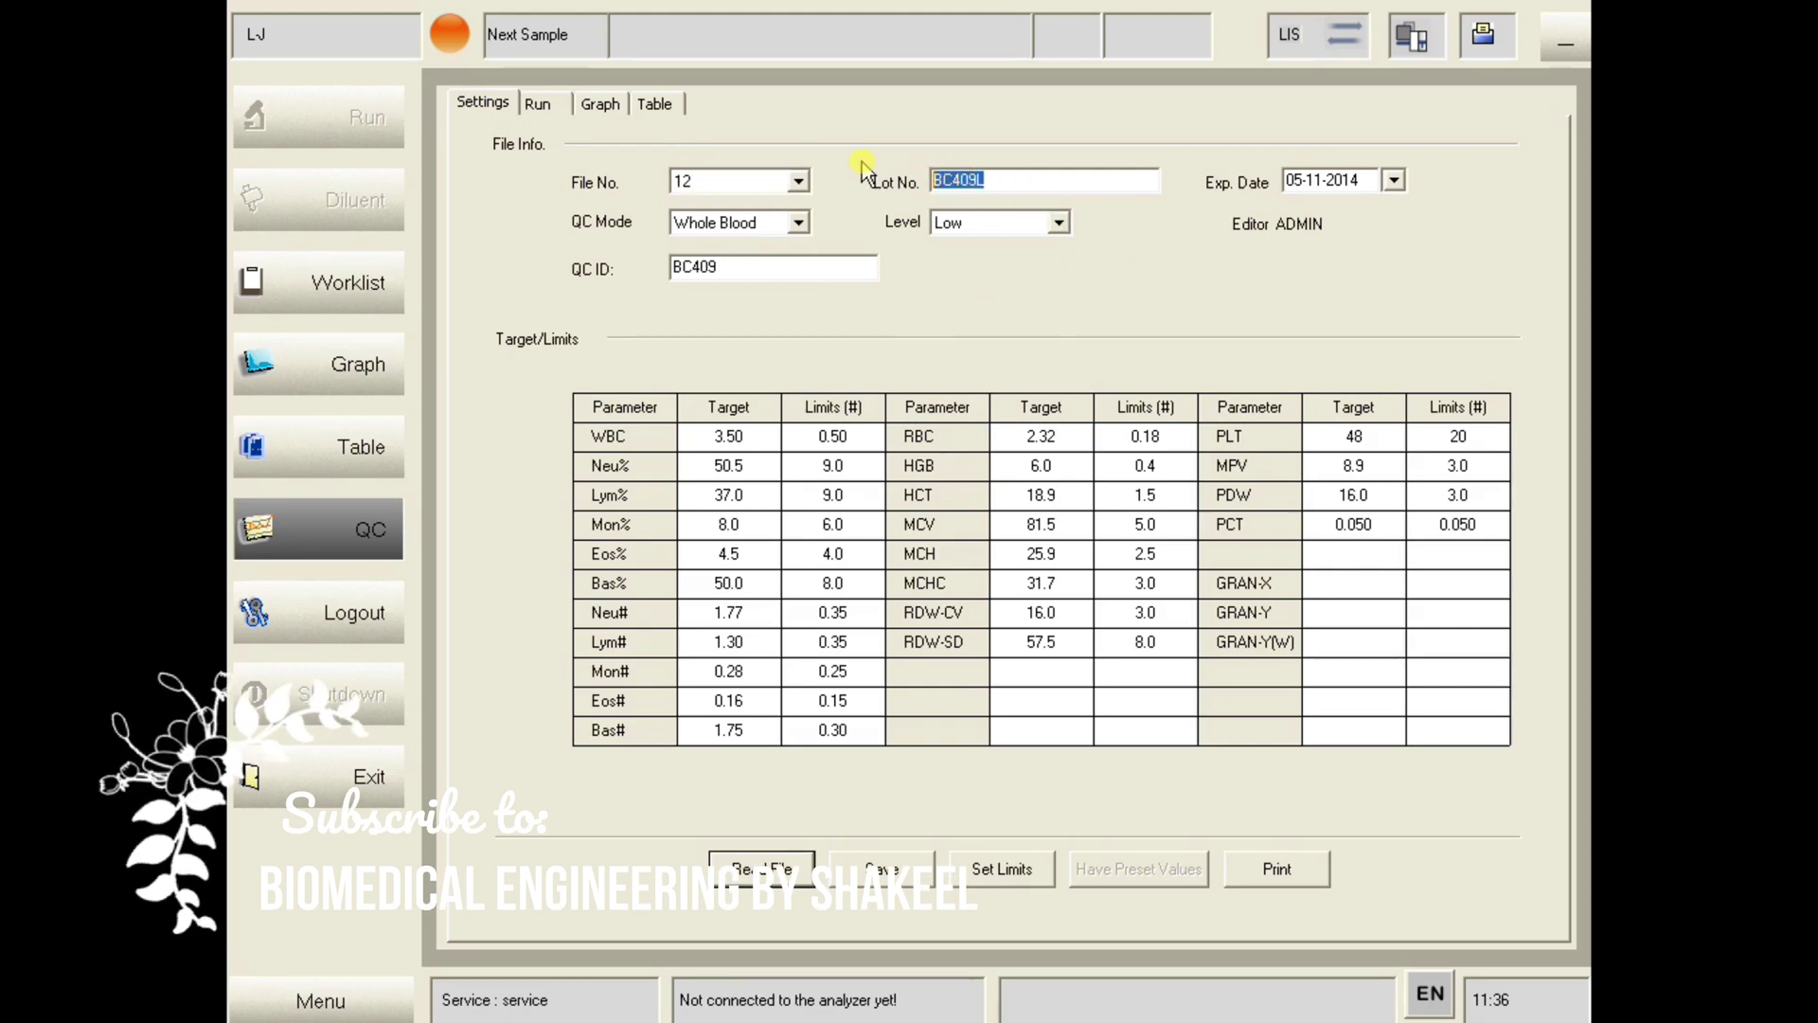
{"action": "key", "text": "BackSpace"}
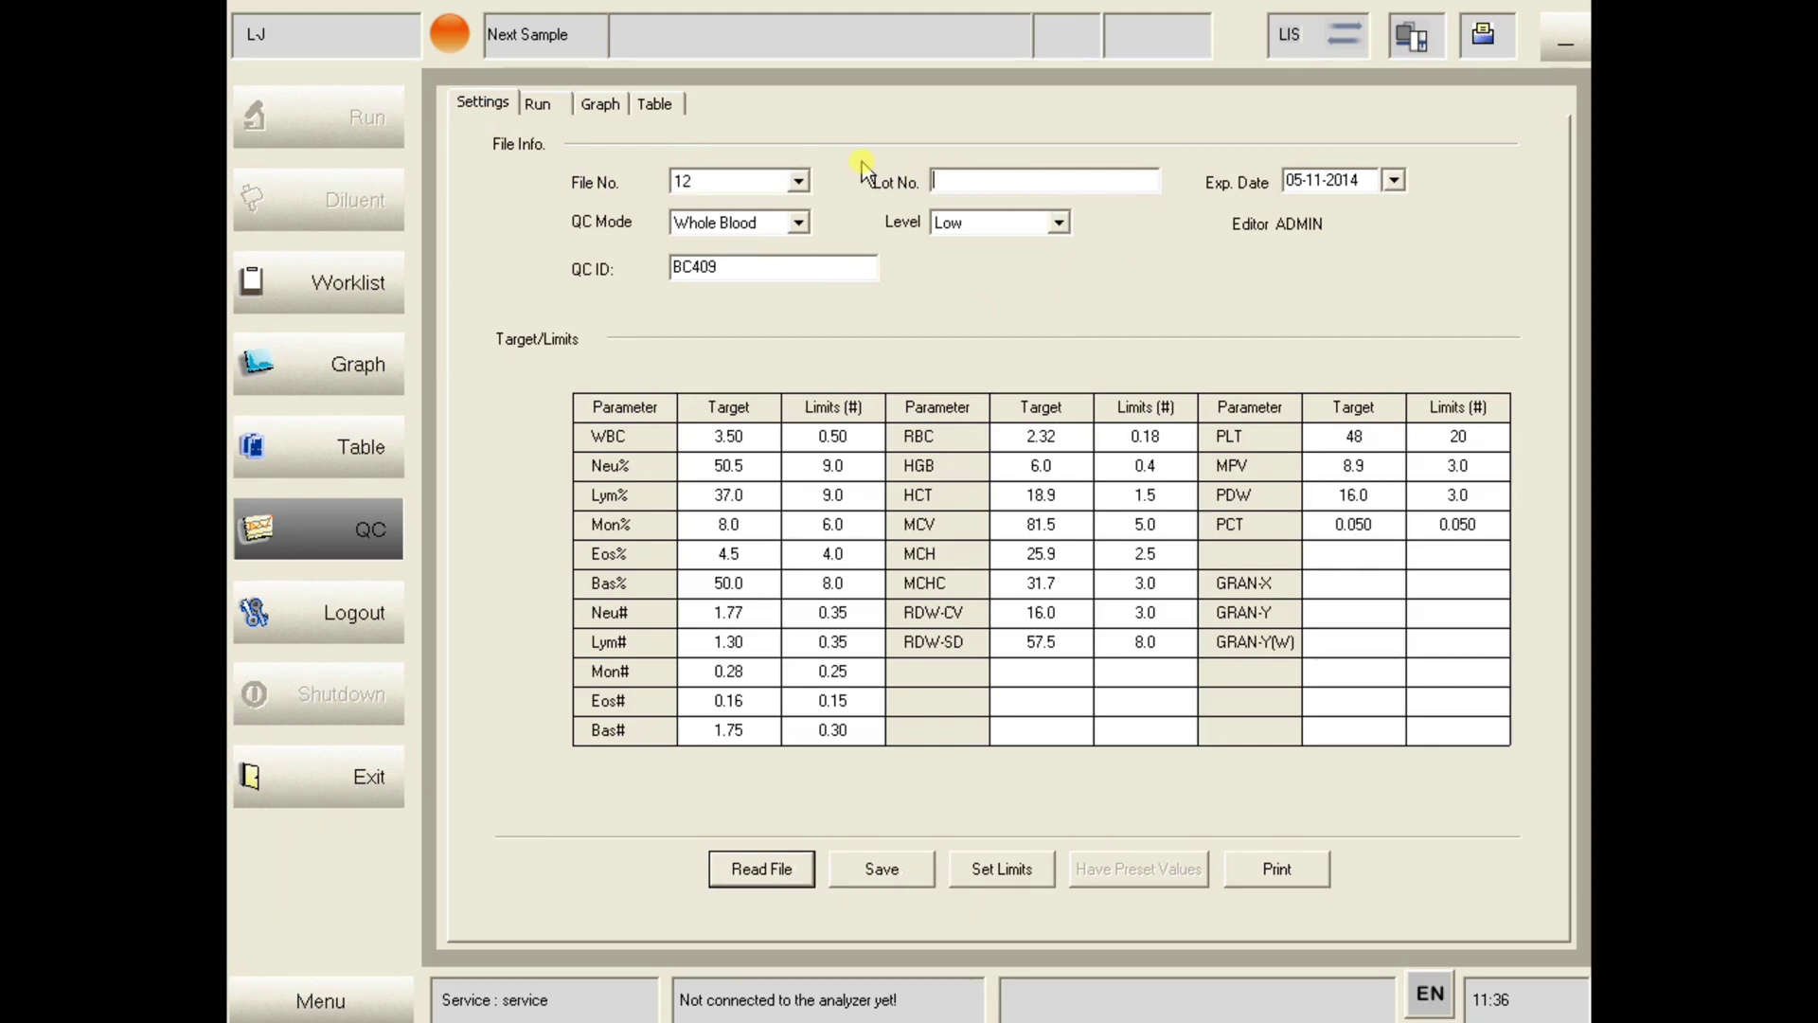
- Set the QC file's expiry date to 21 July 2021 in the calendar
{"action": "left_click", "coordinate": [1394, 180]}
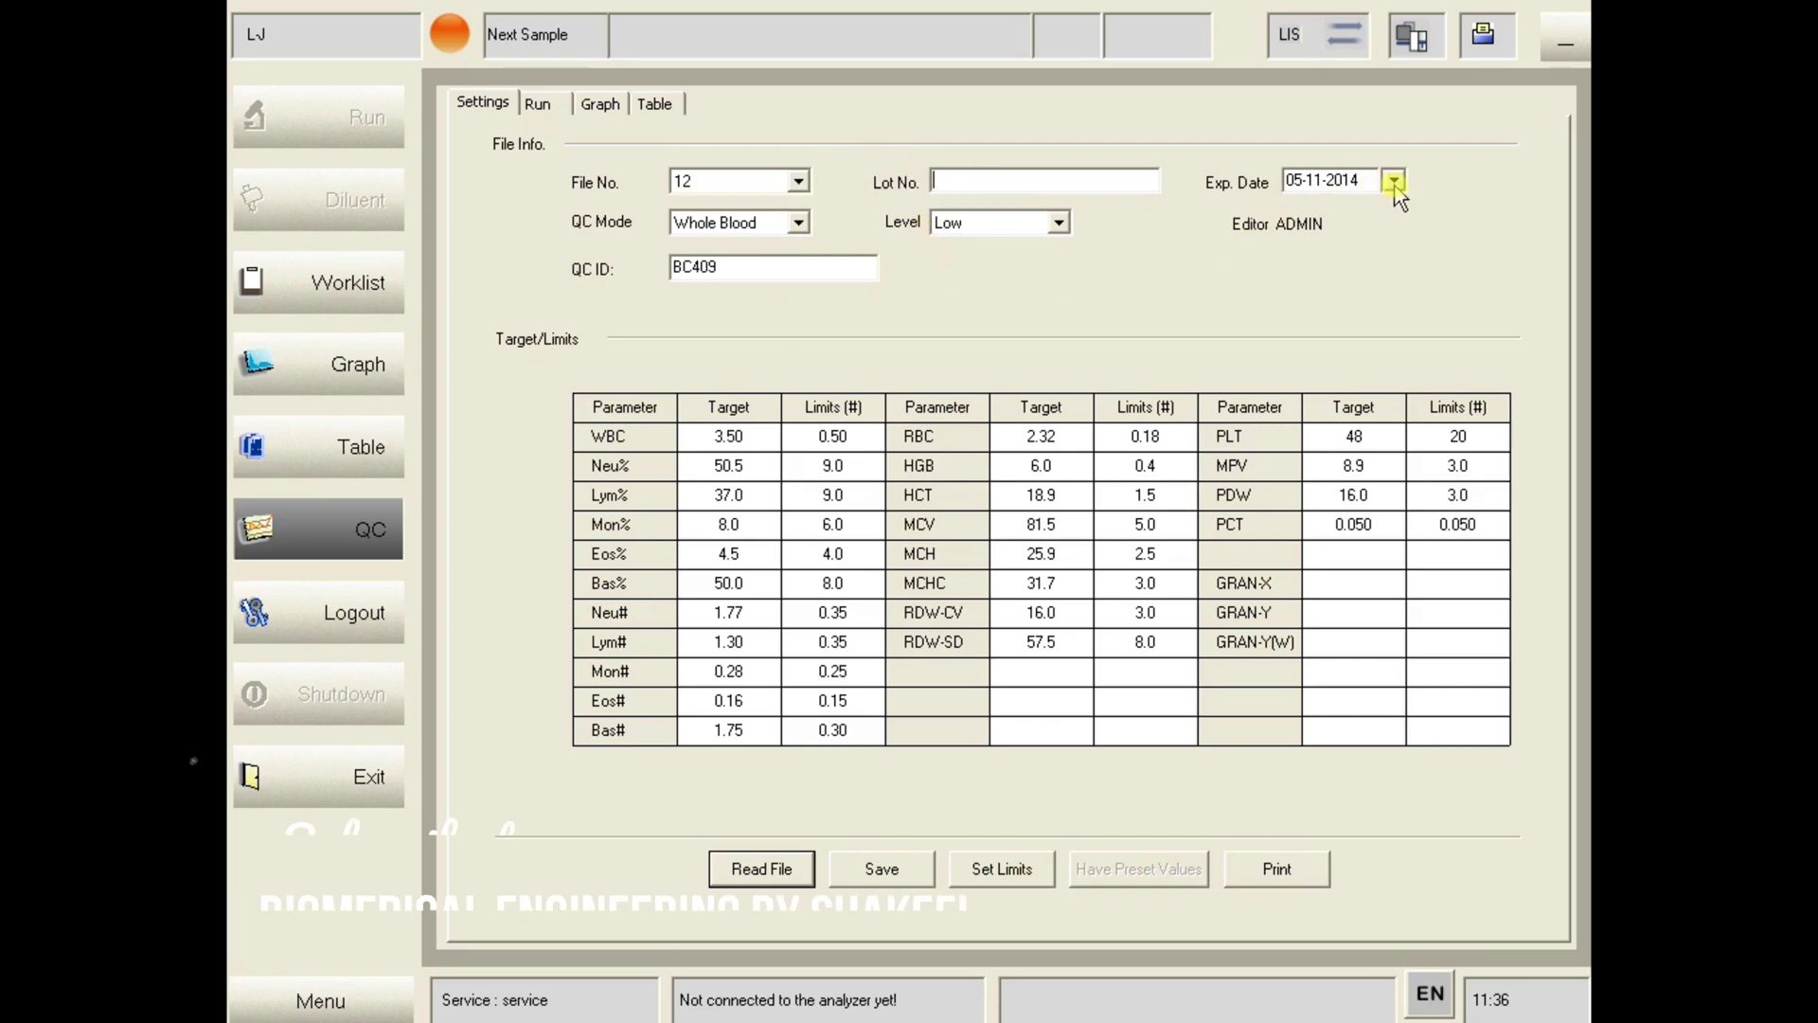
{"action": "left_click", "coordinate": [1316, 213]}
{"action": "left_click", "coordinate": [1349, 208]}
{"action": "left_click", "coordinate": [1350, 208]}
{"action": "left_click", "coordinate": [1350, 208]}
{"action": "left_click", "coordinate": [1350, 208]}
{"action": "left_click", "coordinate": [1350, 208]}
{"action": "left_click", "coordinate": [1349, 209]}
{"action": "left_click", "coordinate": [1350, 208]}
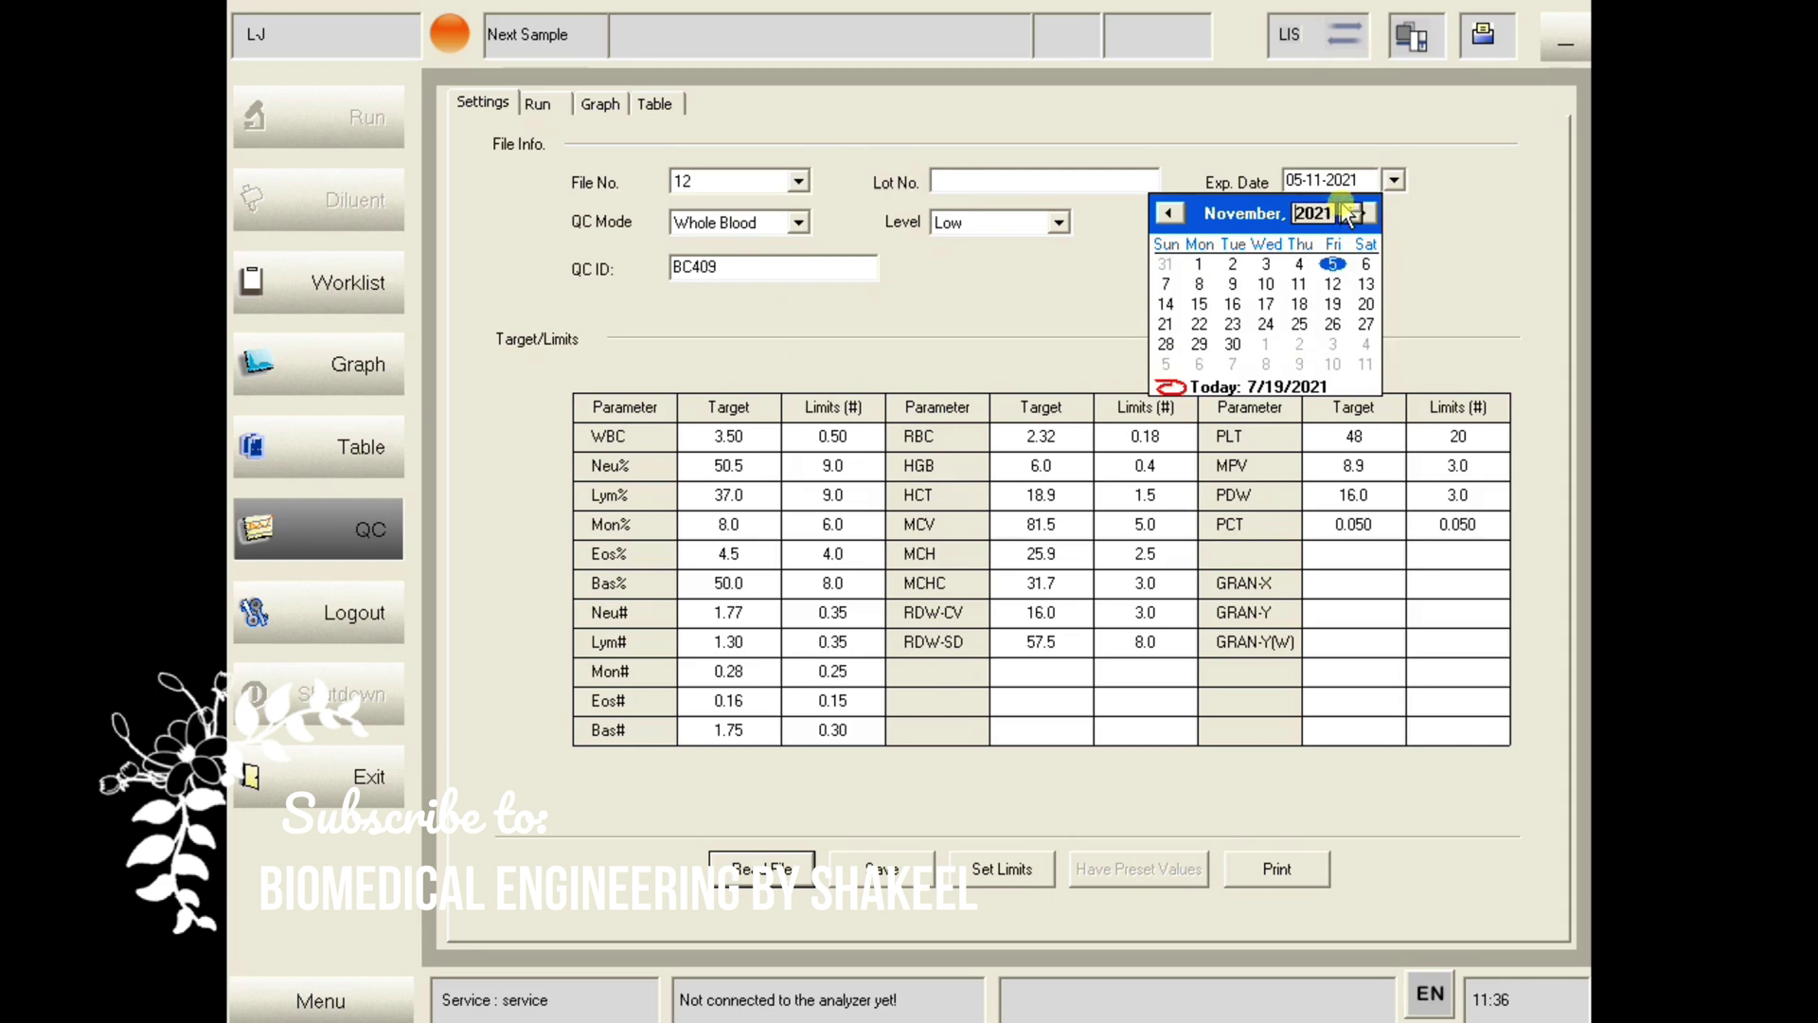
{"action": "left_click", "coordinate": [1232, 216]}
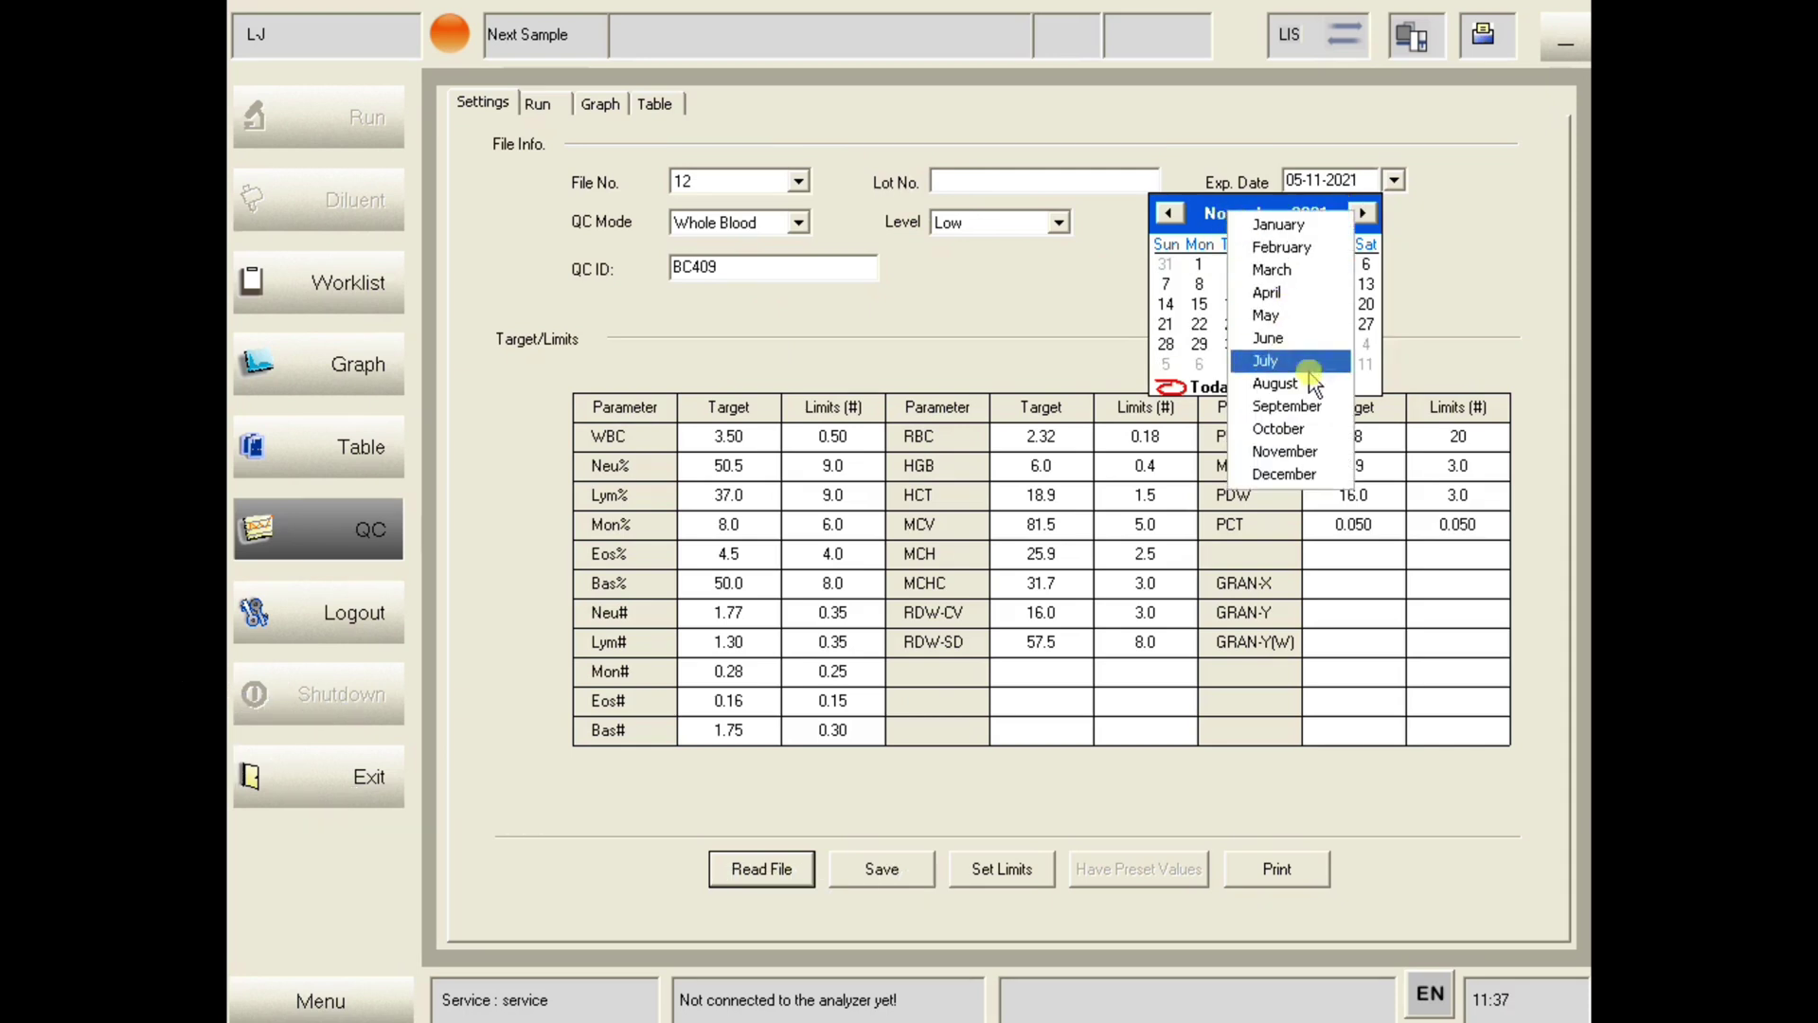
{"action": "left_click", "coordinate": [1252, 358]}
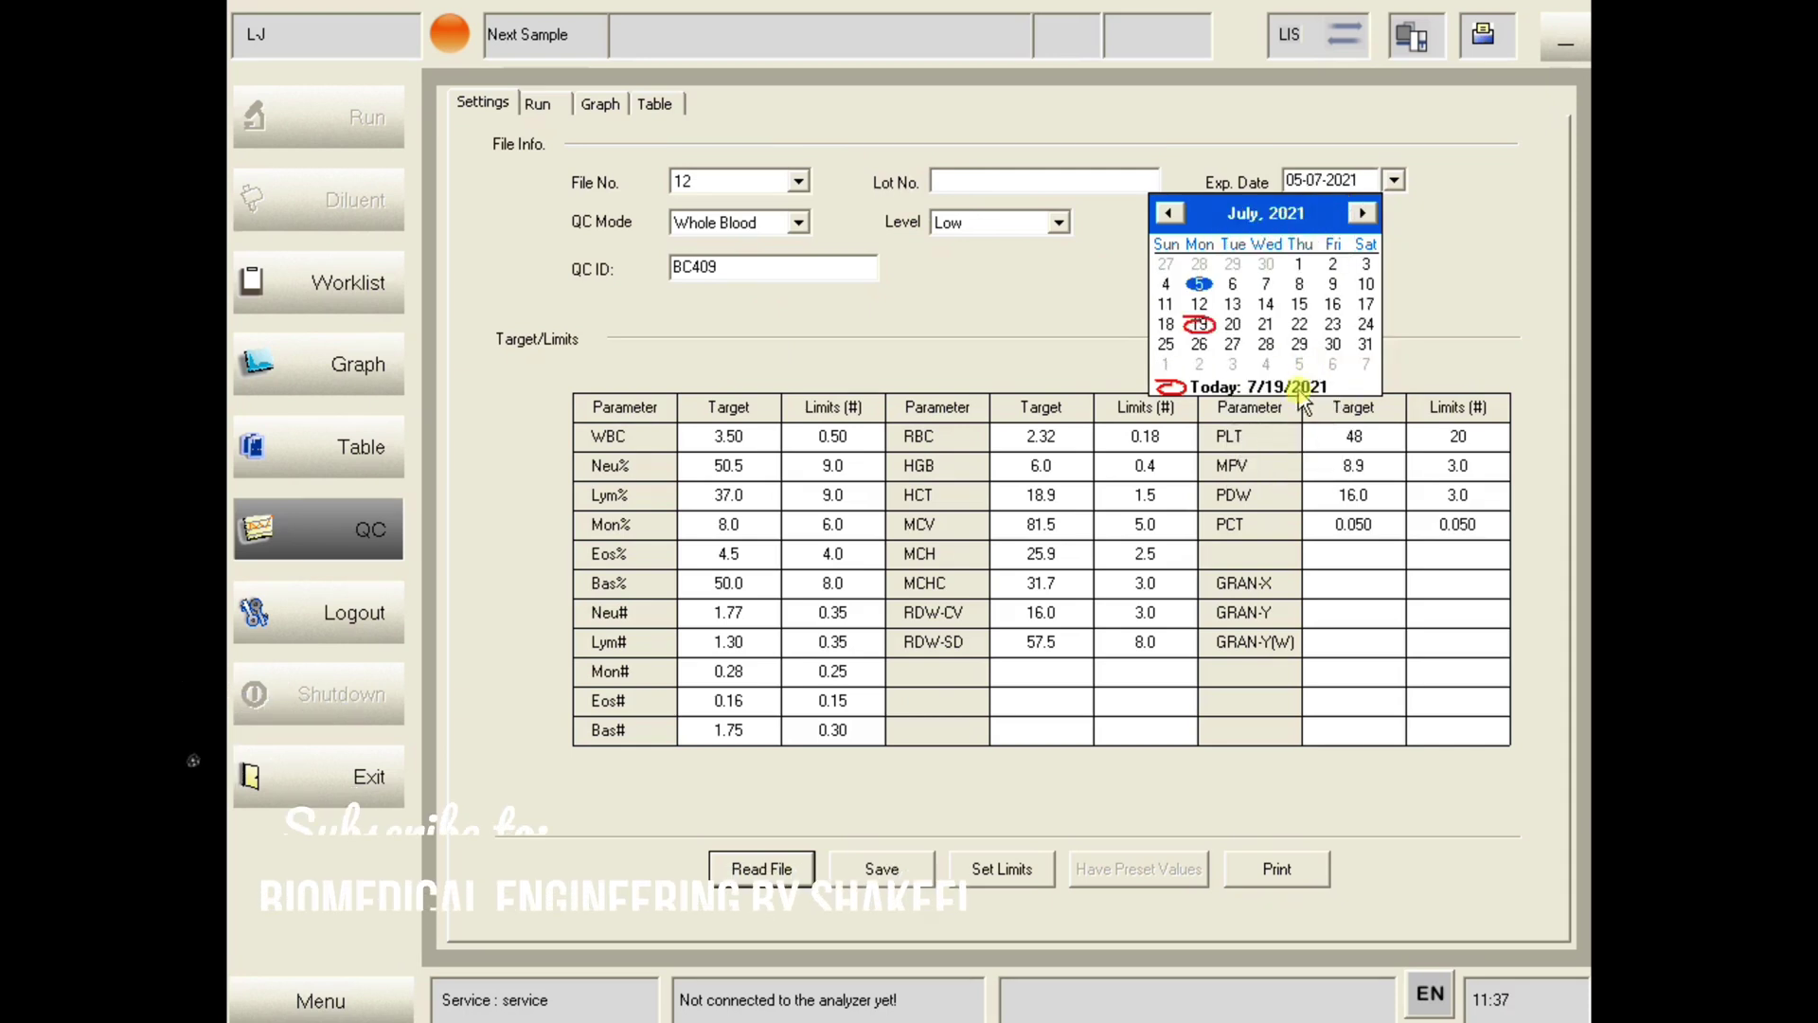
{"action": "left_click", "coordinate": [1266, 324]}
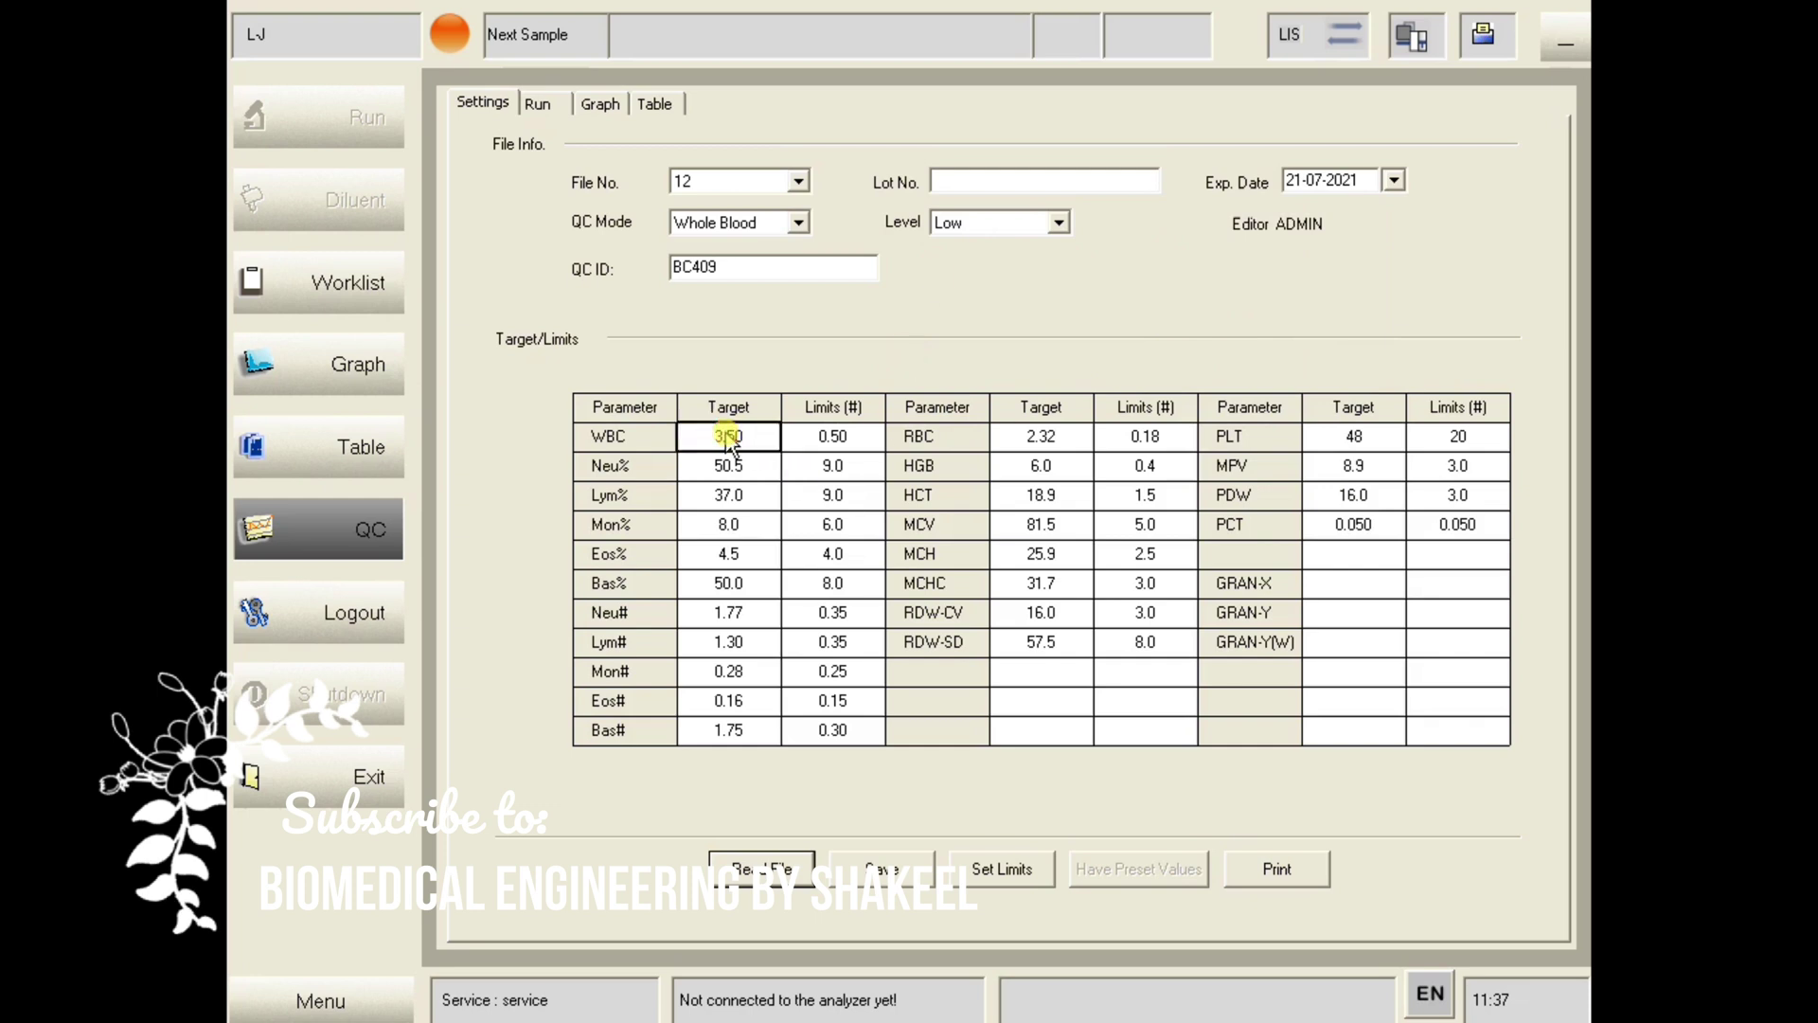
- Clear the QC ID, keeping QC Mode Whole Blood and Level Low
{"action": "double_click", "coordinate": [698, 265]}
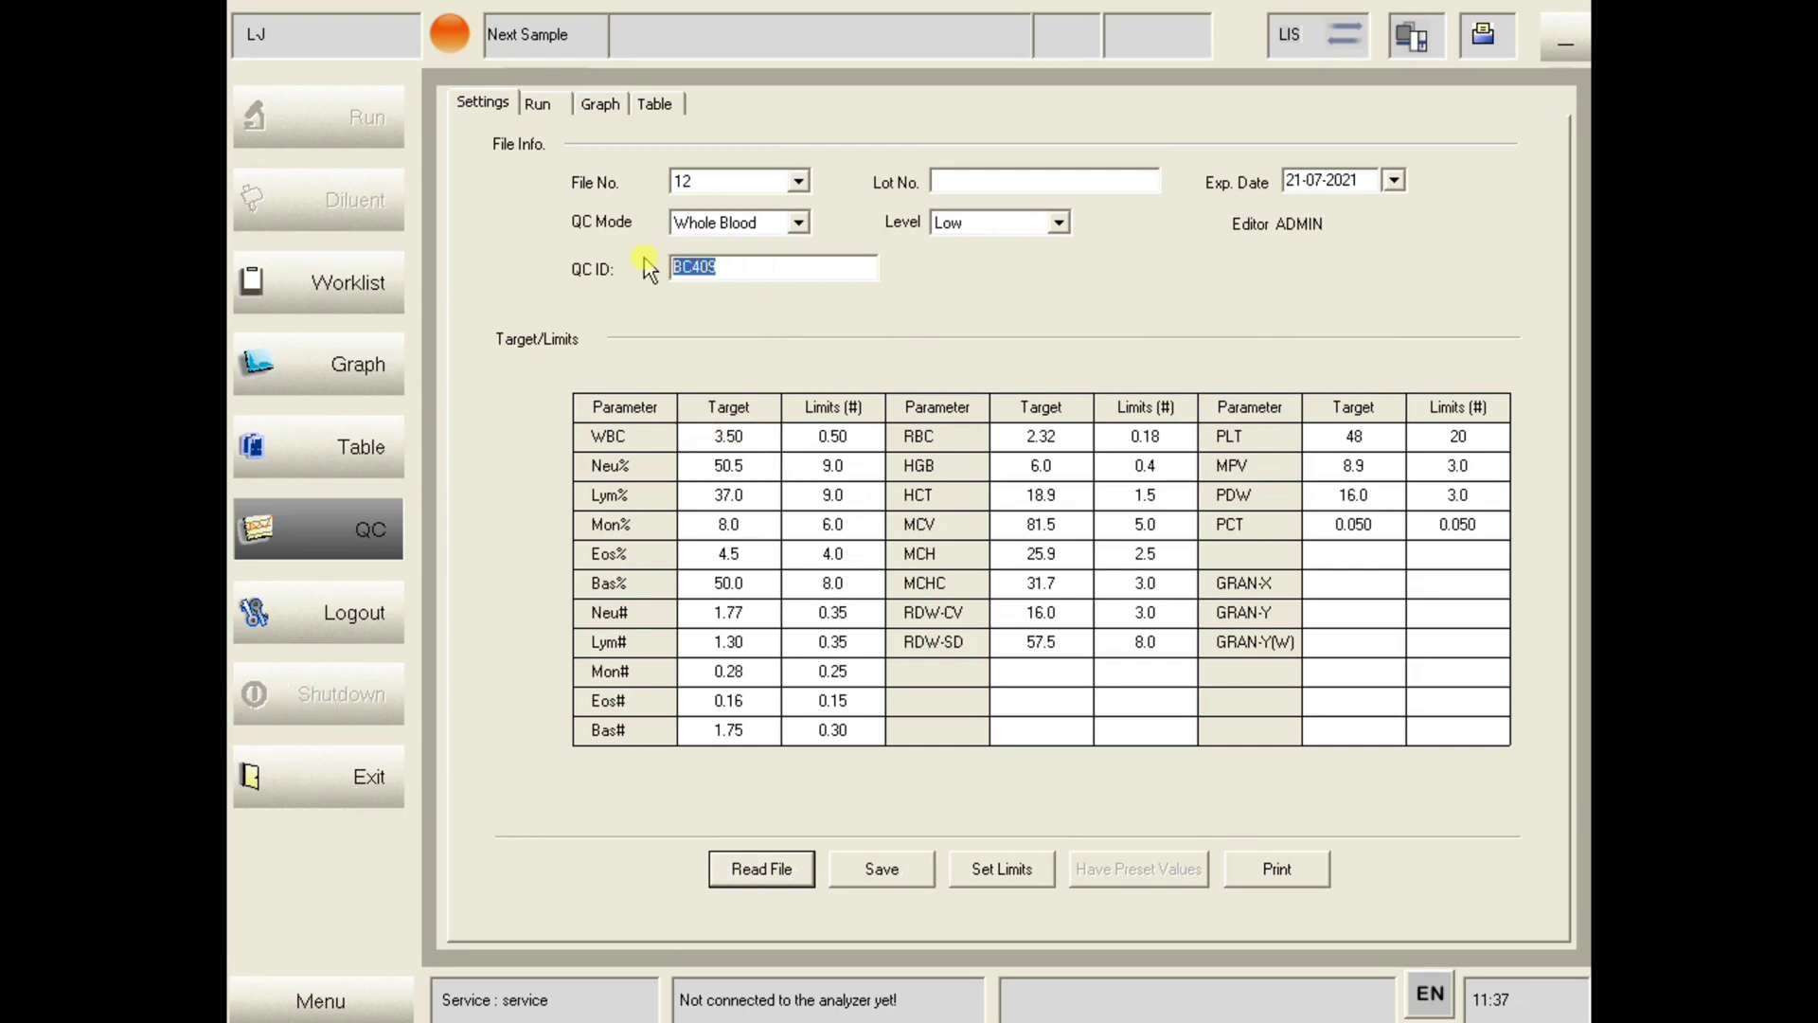
{"action": "key", "text": "BackSpace"}
{"action": "left_click", "coordinate": [800, 223]}
{"action": "left_click", "coordinate": [803, 227]}
{"action": "left_click", "coordinate": [1058, 224]}
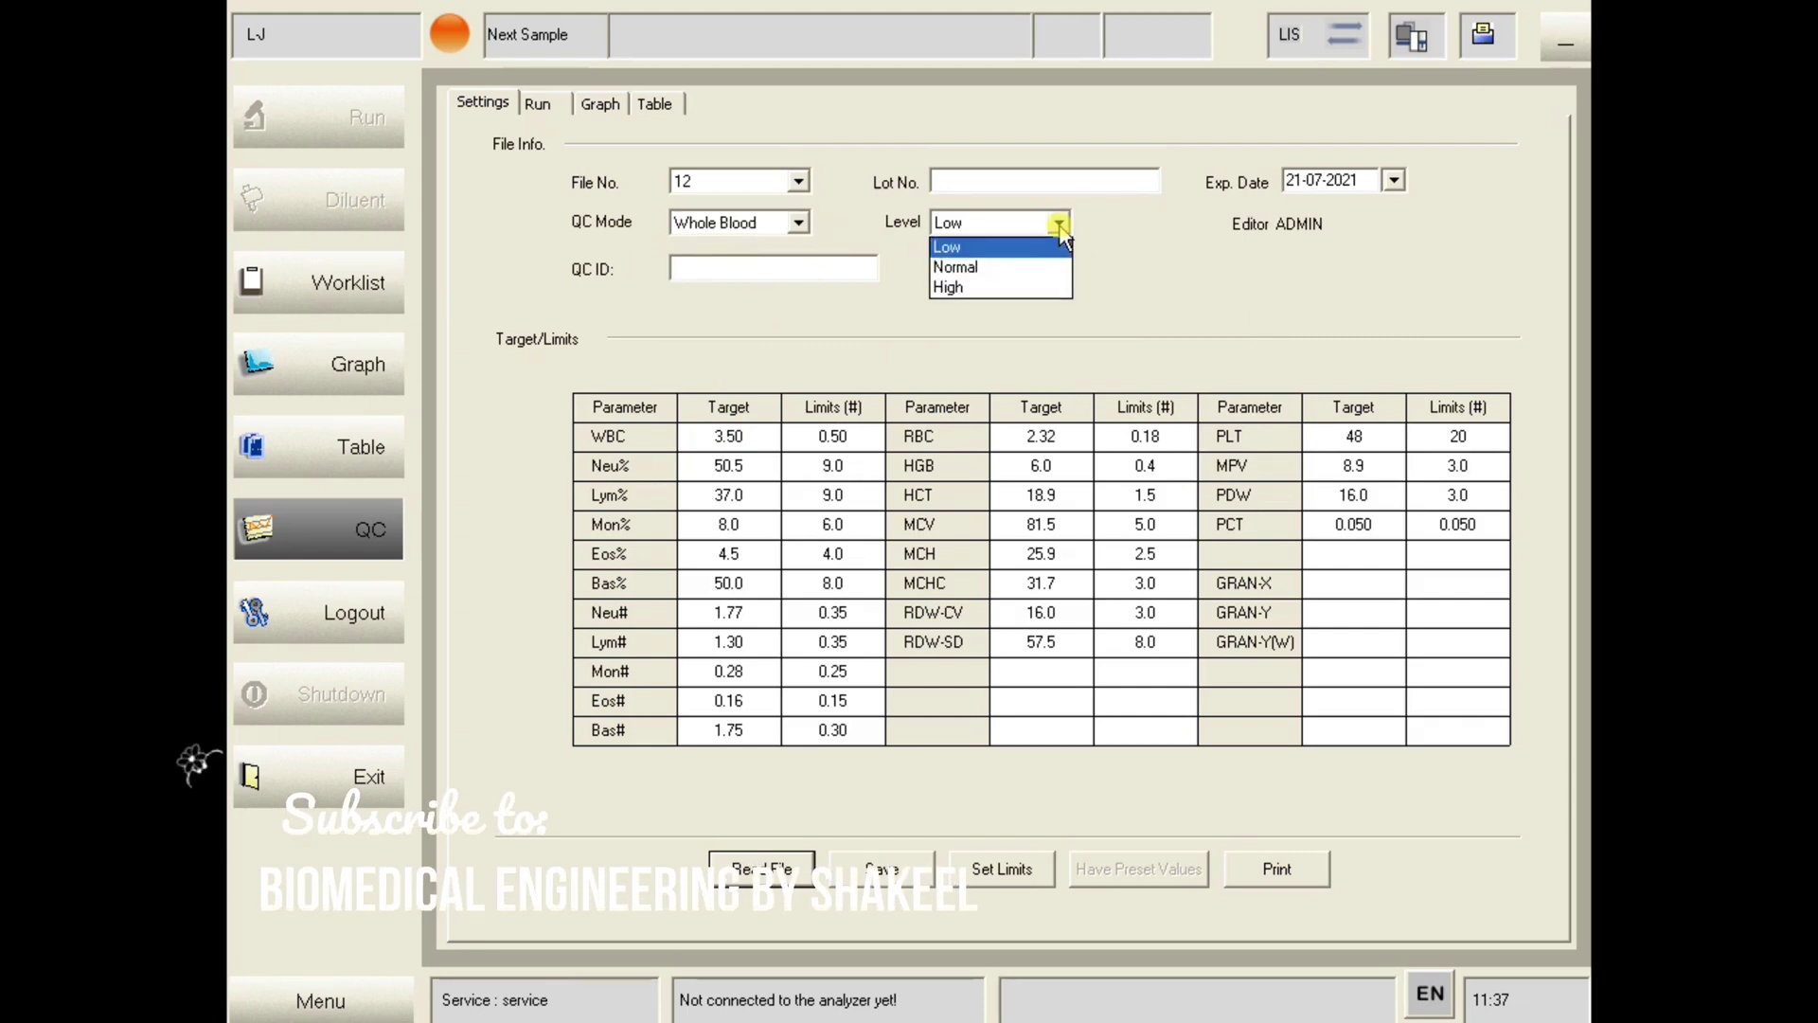
{"action": "left_click", "coordinate": [1061, 229]}
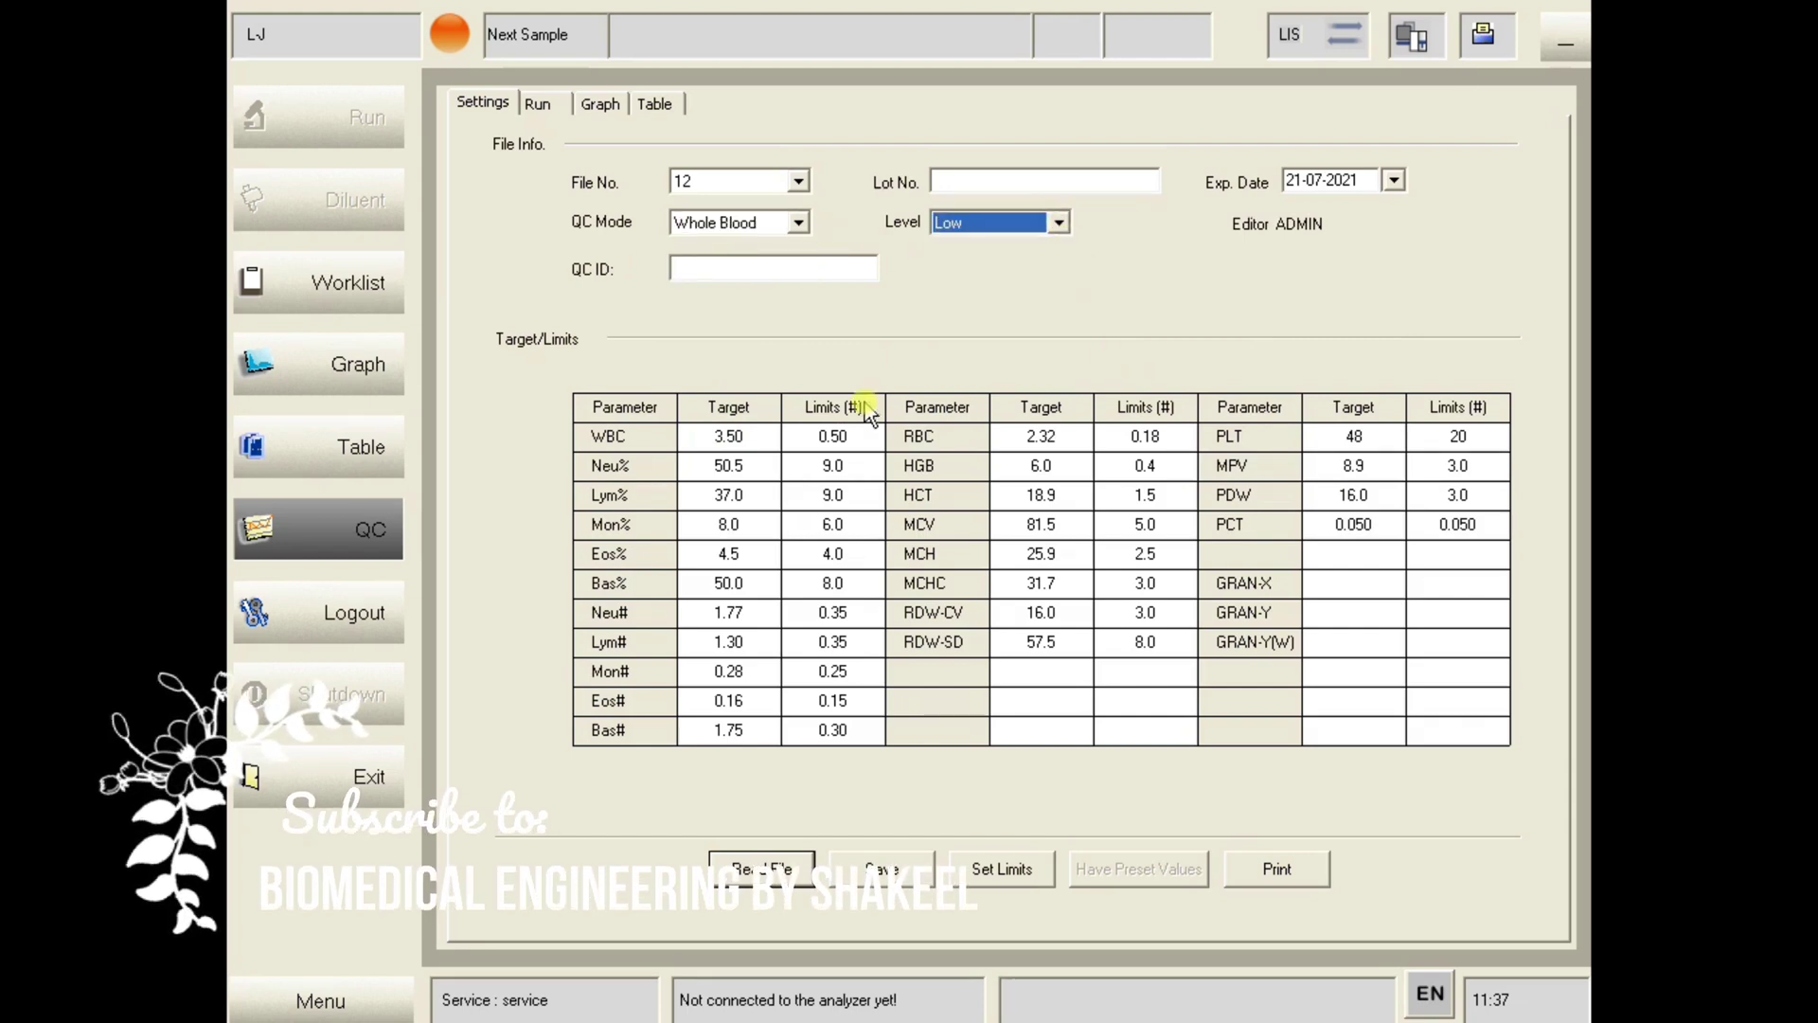
- Set the WBC target to 2.50 and its limit to 0.55
{"action": "left_click", "coordinate": [747, 436]}
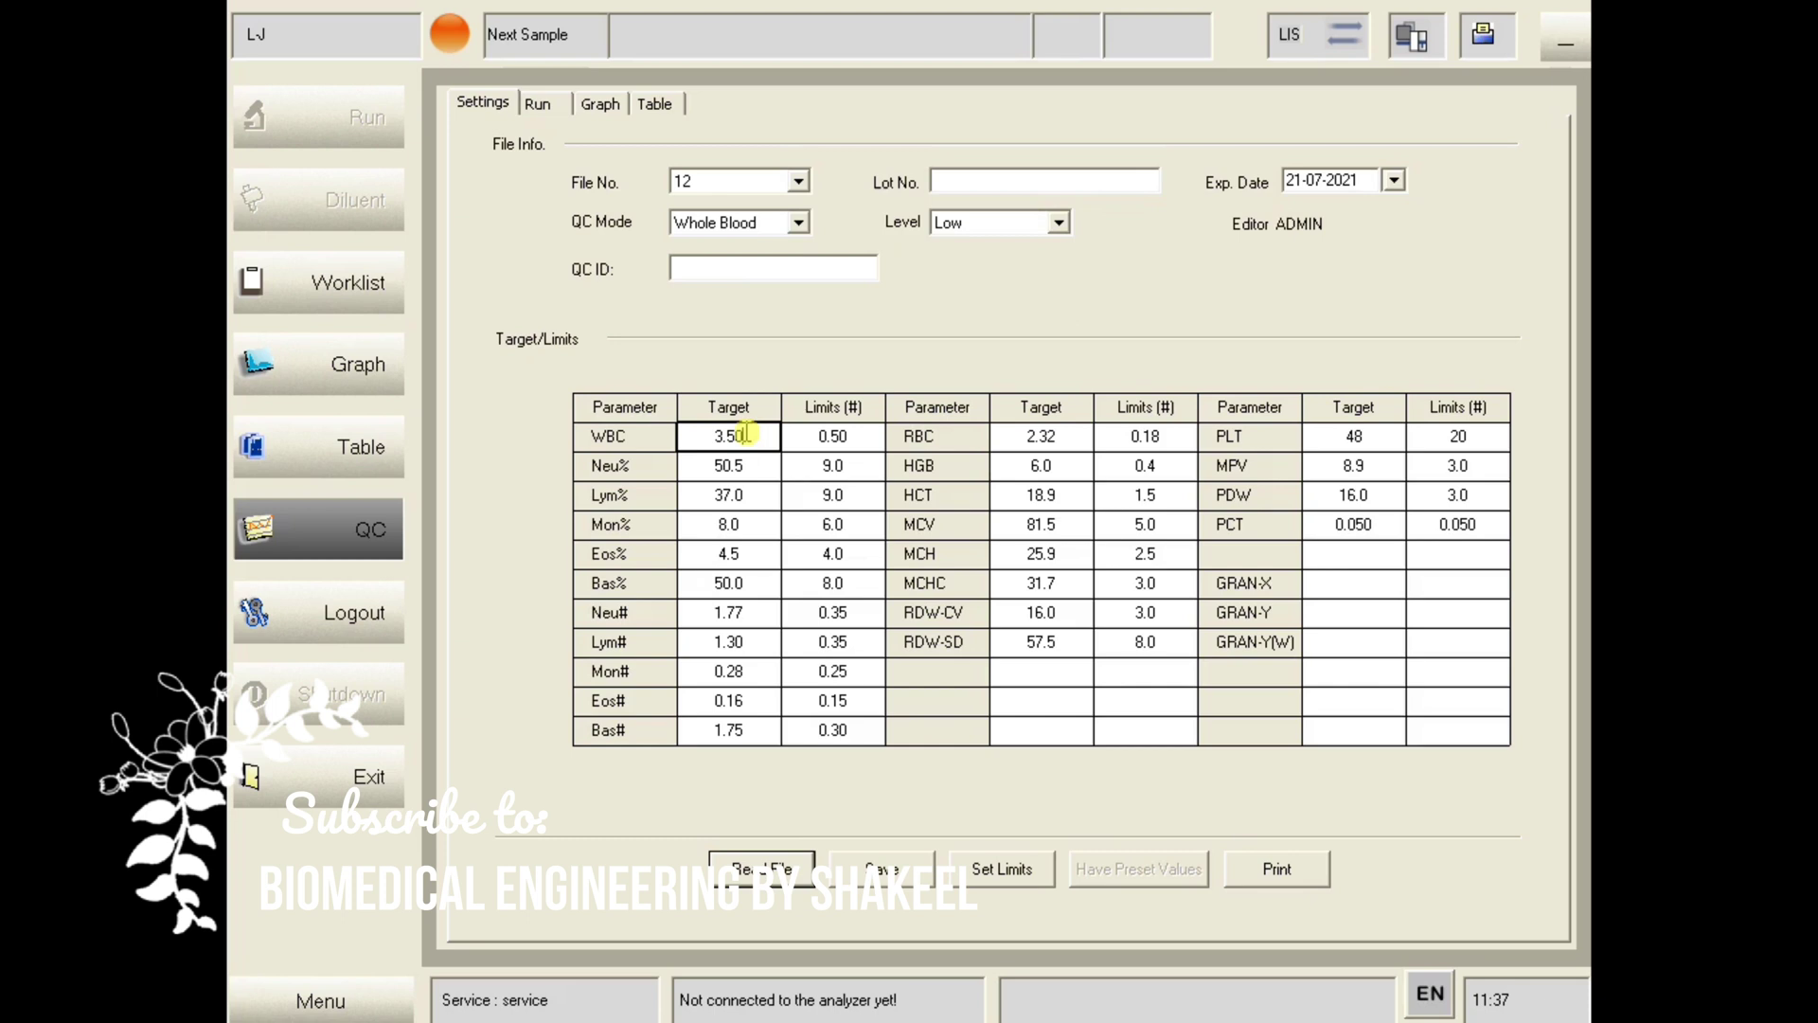
{"action": "type", "text": "2.50"}
{"action": "left_click", "coordinate": [851, 434]}
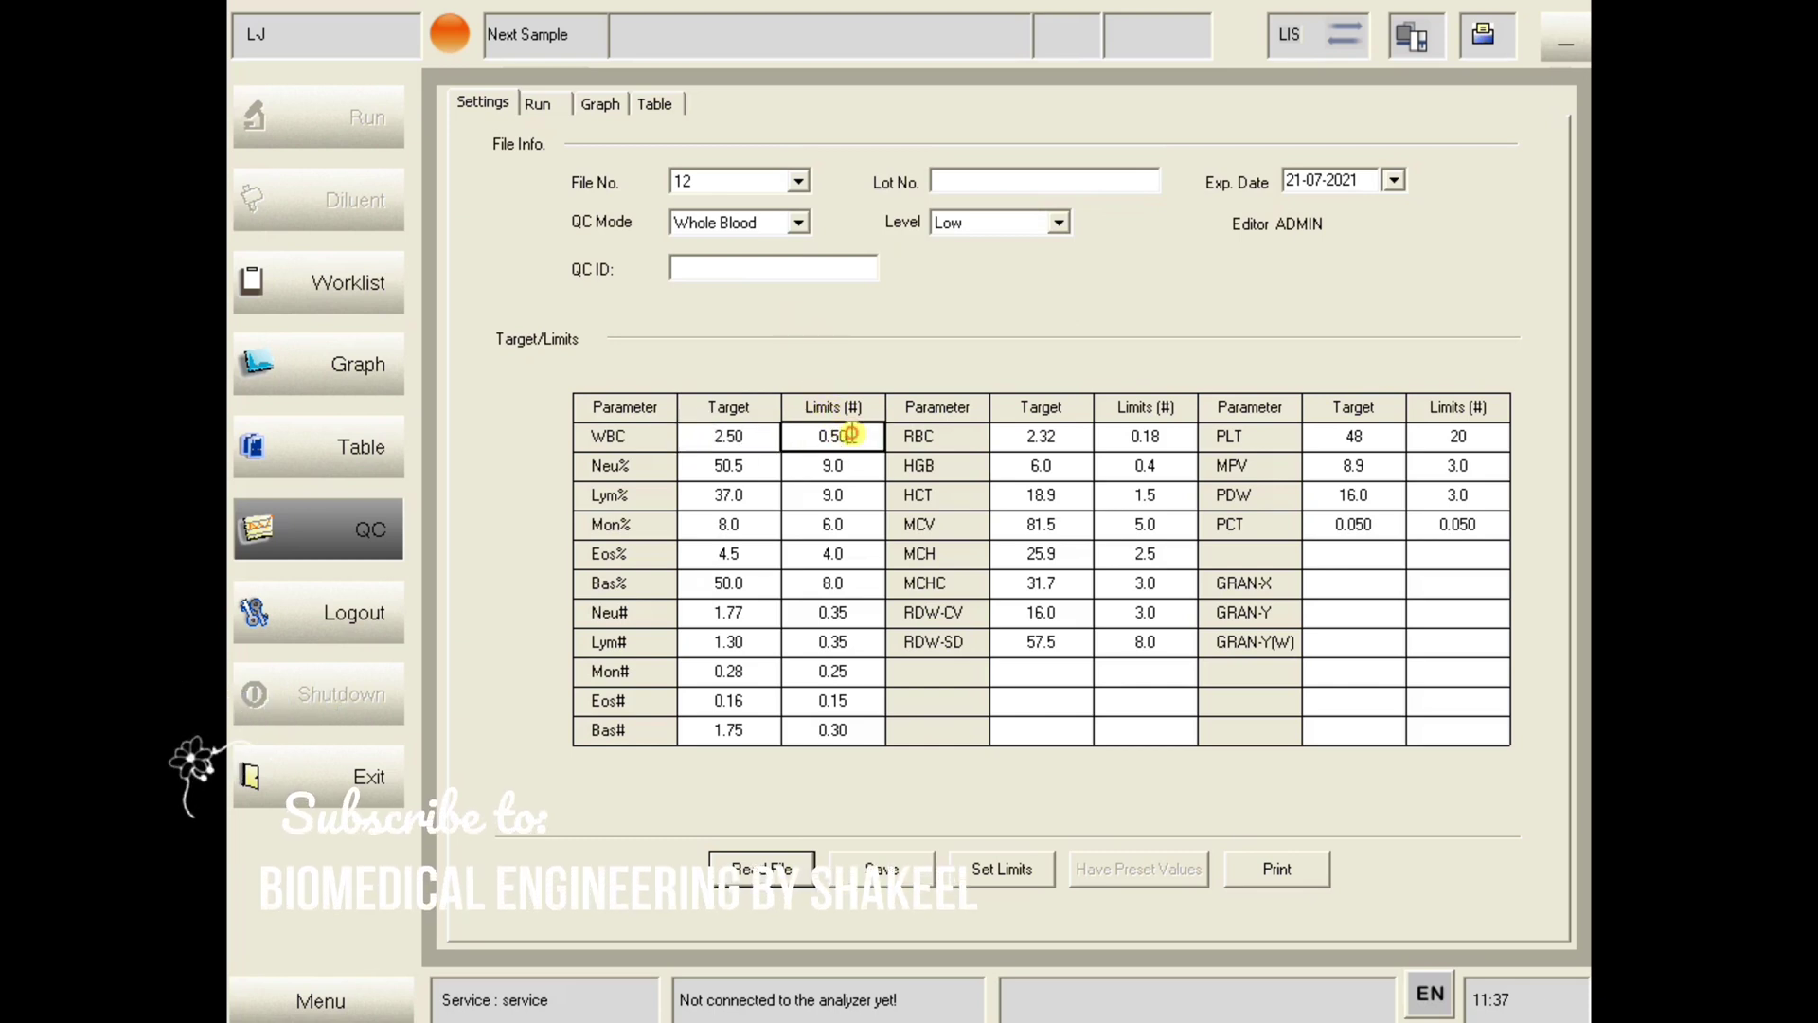
{"action": "key", "text": "BackSpace"}
{"action": "key", "text": "BackSpace"}
{"action": "key", "text": "BackSpace"}
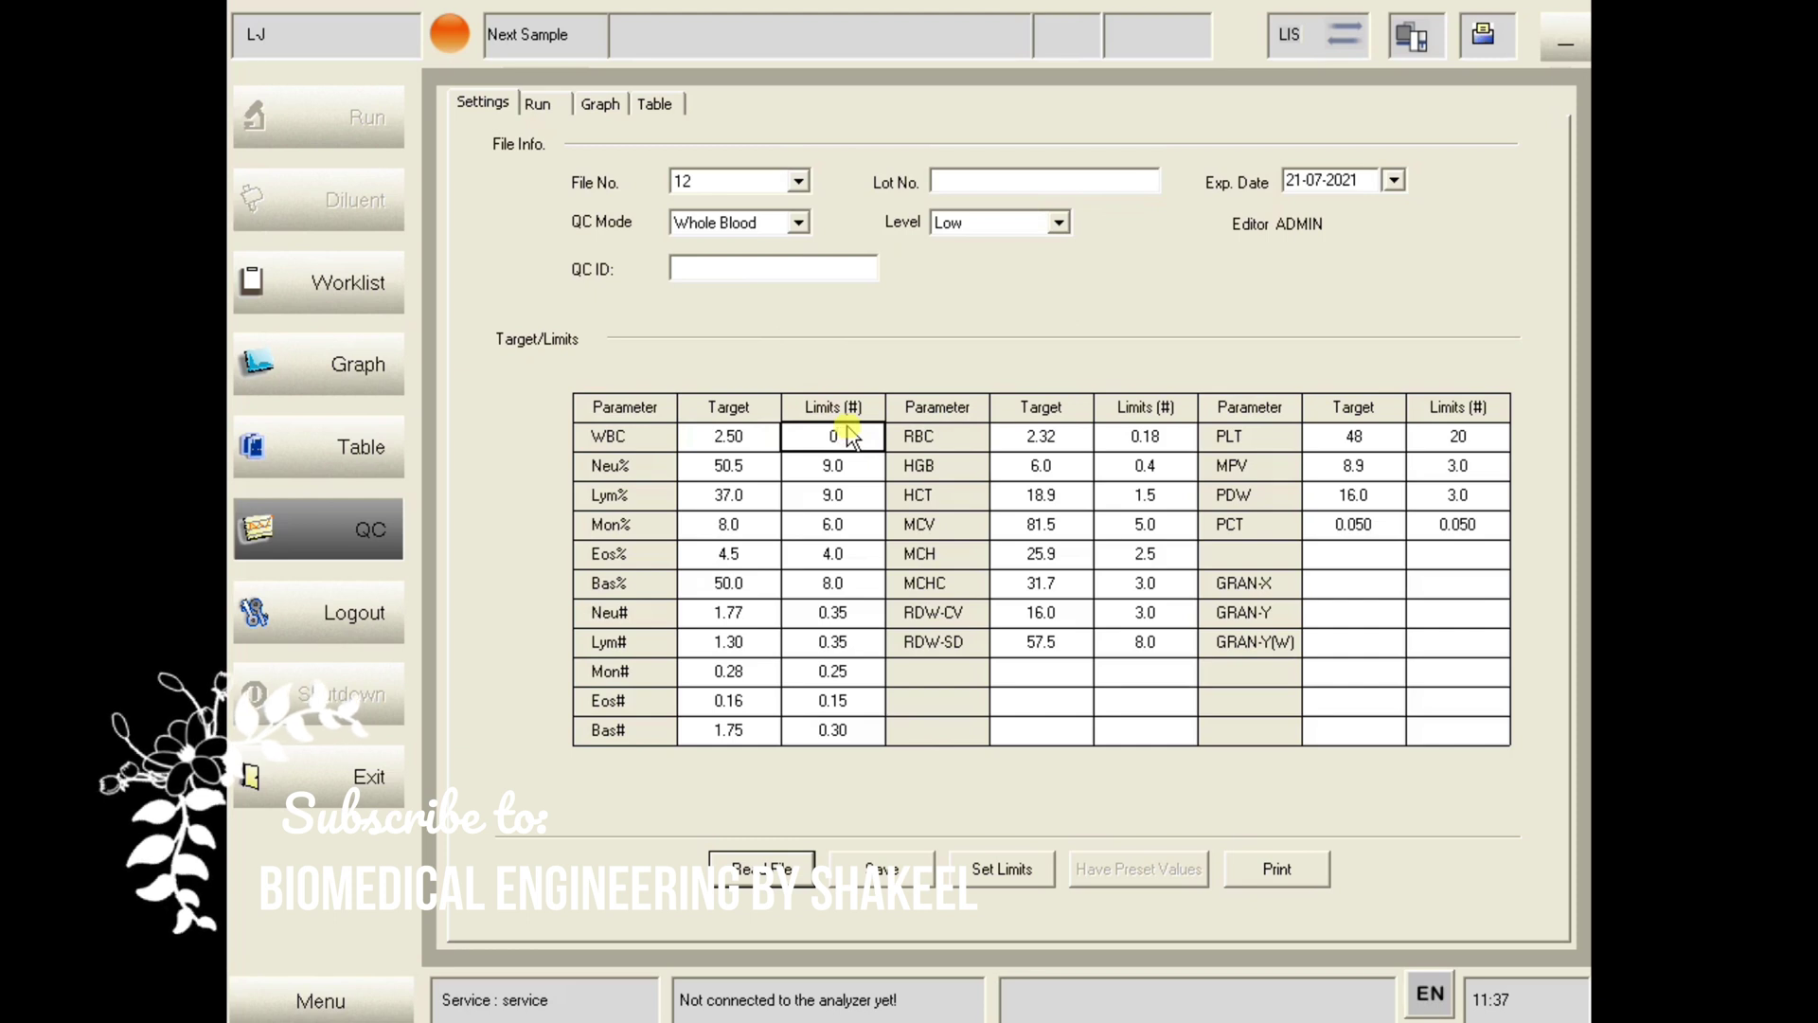
{"action": "type", "text": ".55"}
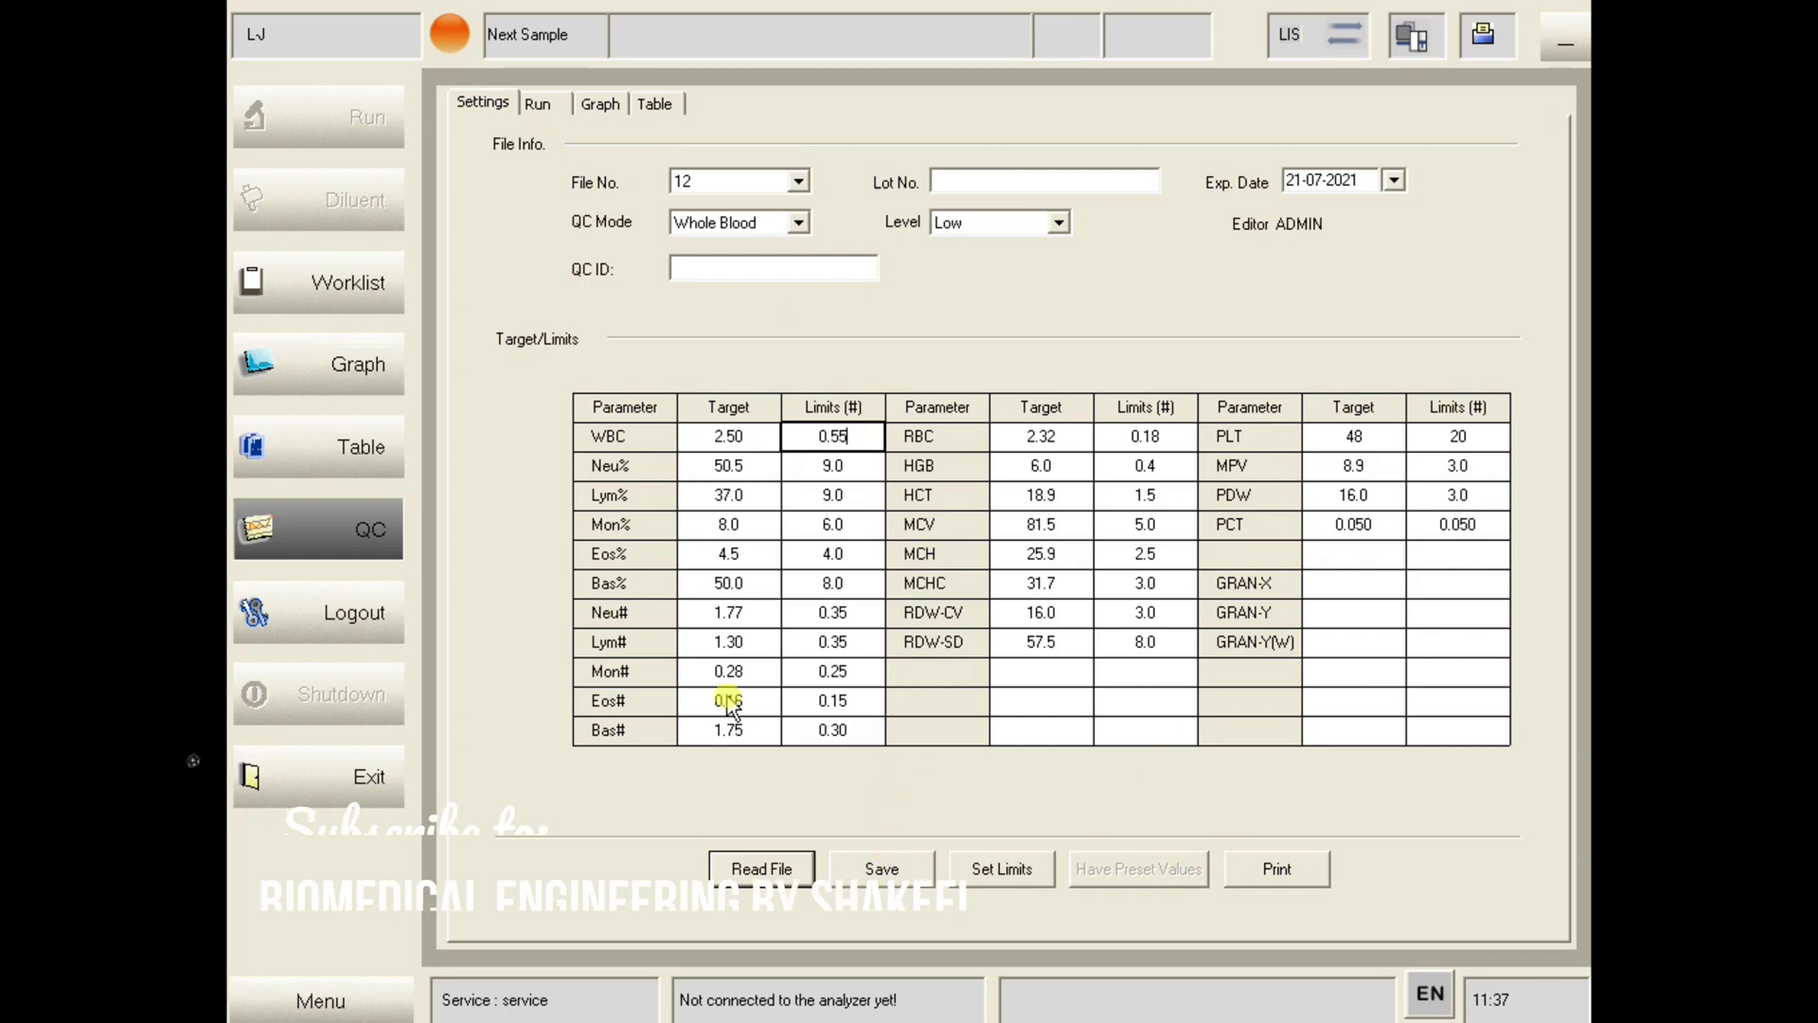
{"action": "left_click", "coordinate": [749, 869]}
- Read BC2107BL(L) low-level targets from drive D: into file 12 and save
{"action": "left_click", "coordinate": [1037, 505]}
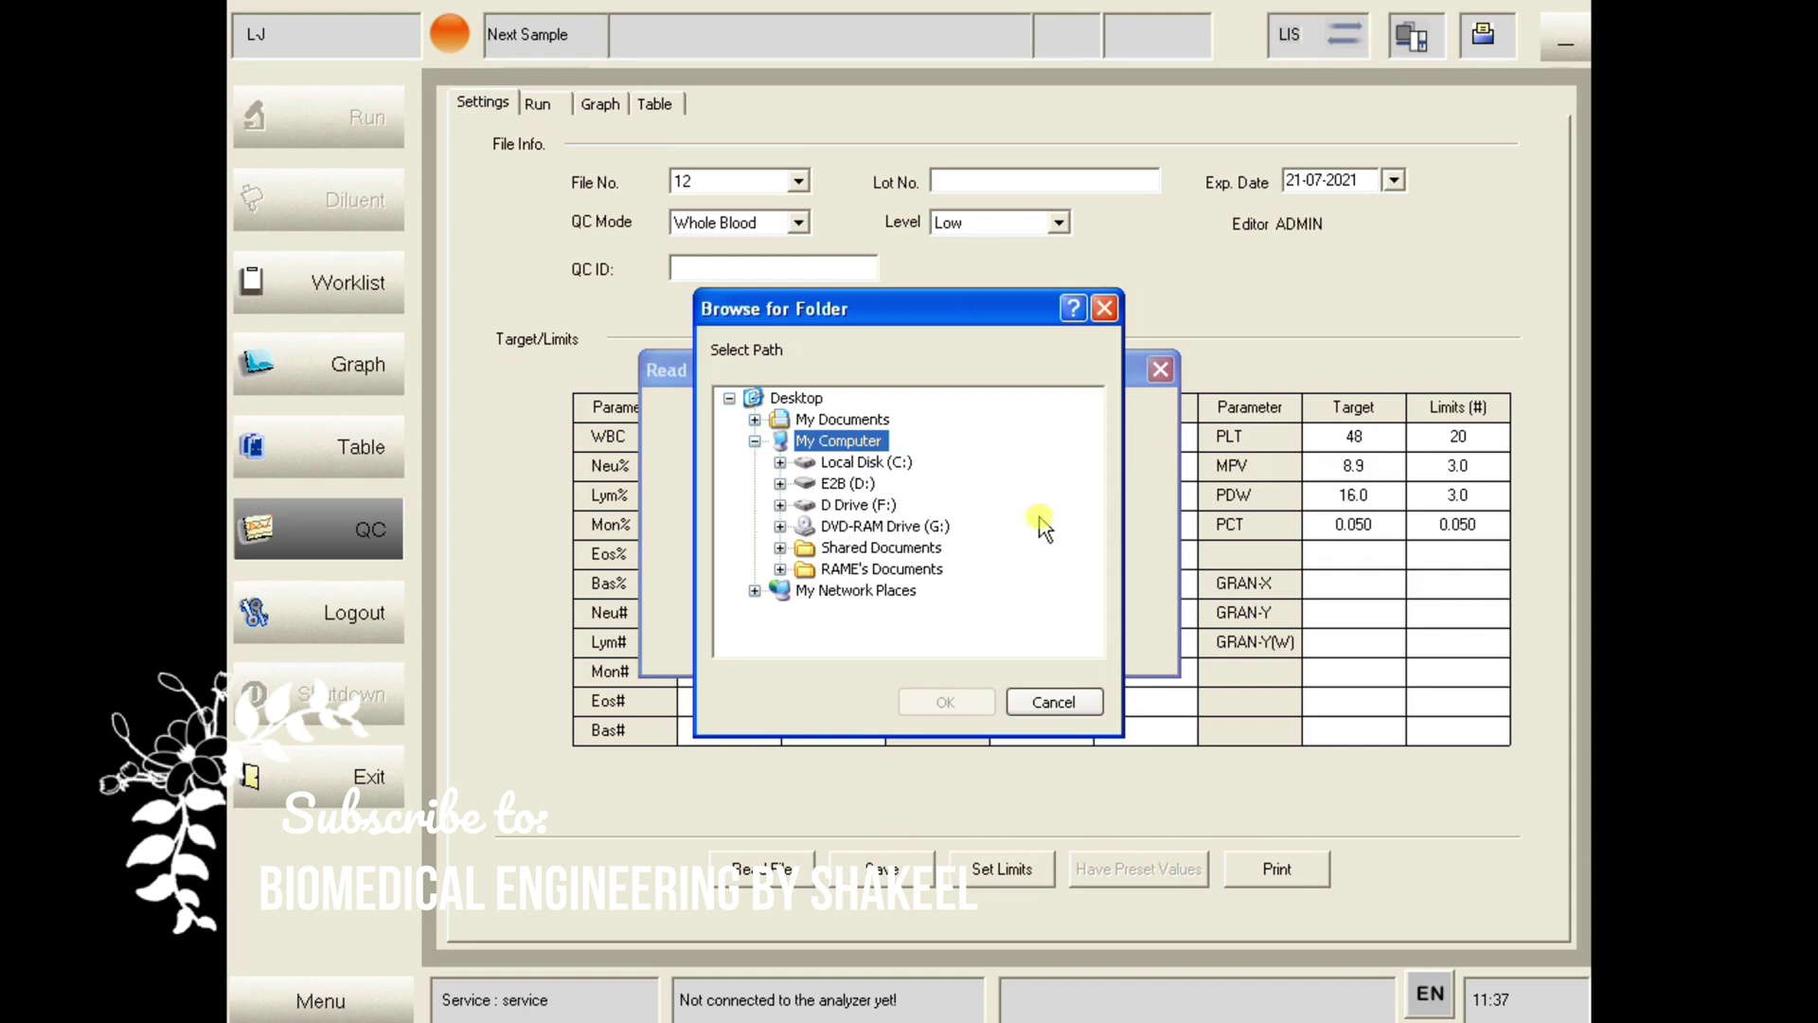
{"action": "left_click", "coordinate": [842, 485]}
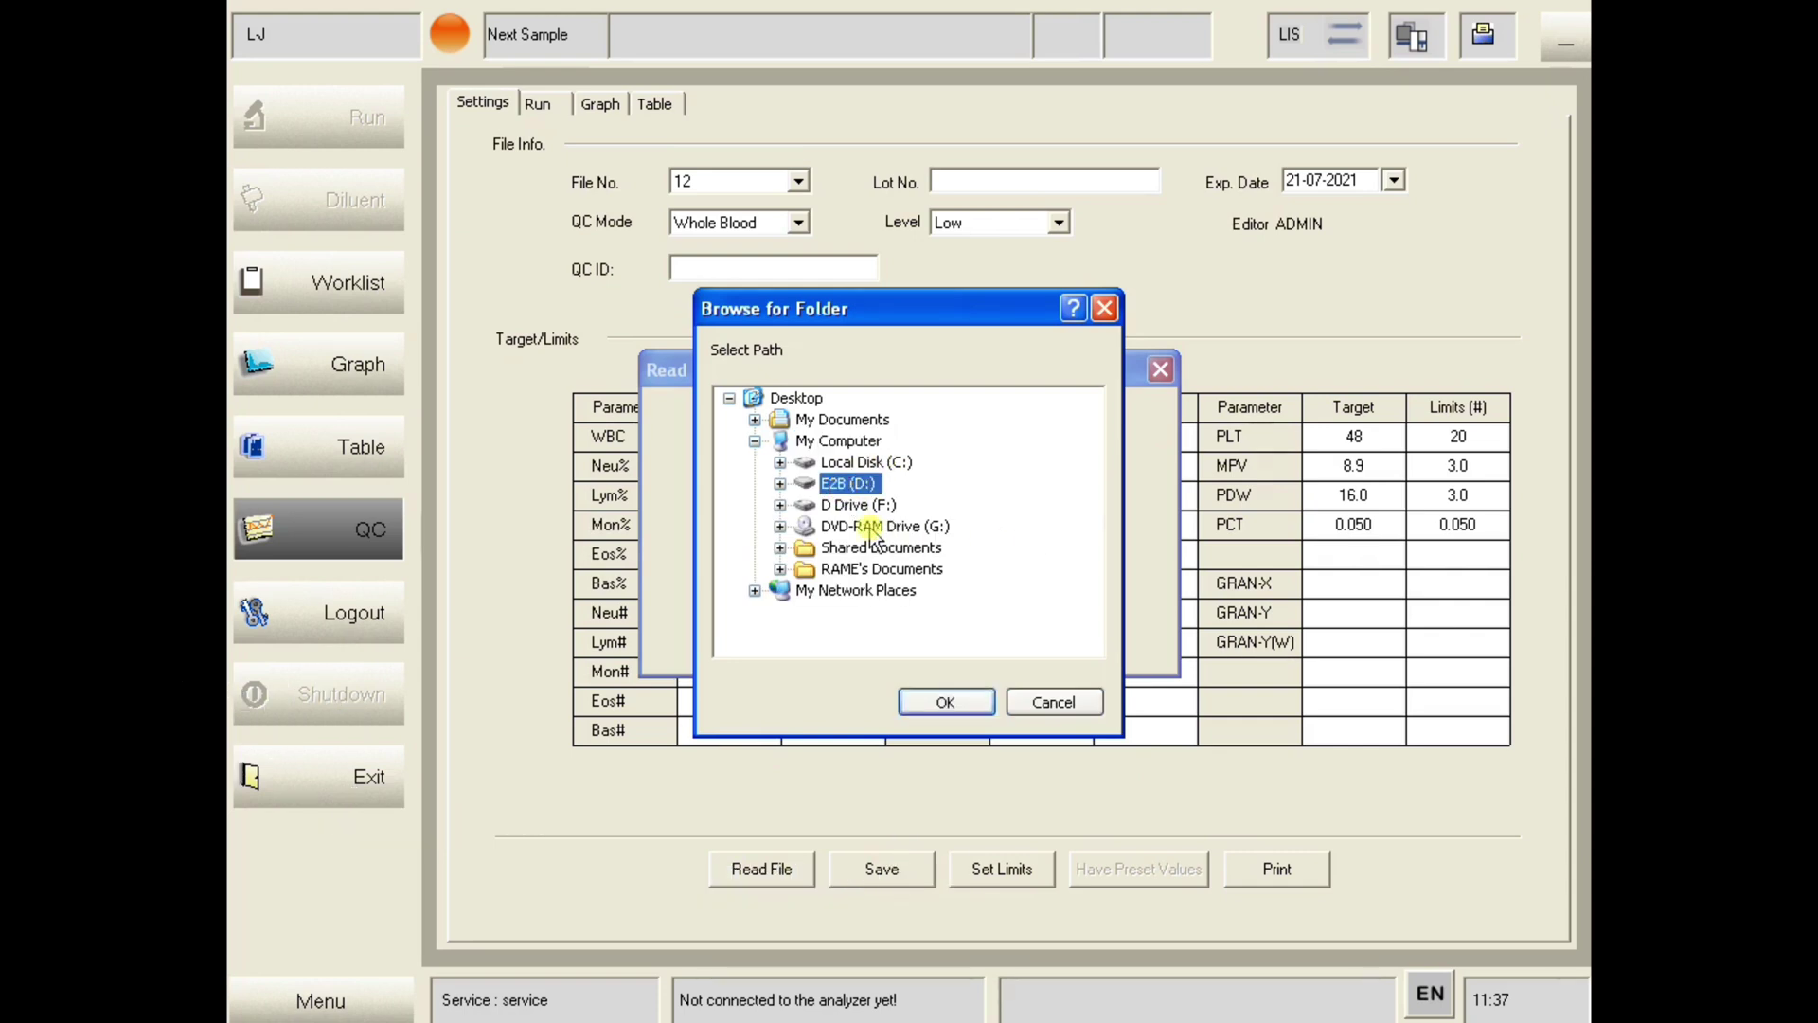
{"action": "left_click", "coordinate": [943, 701]}
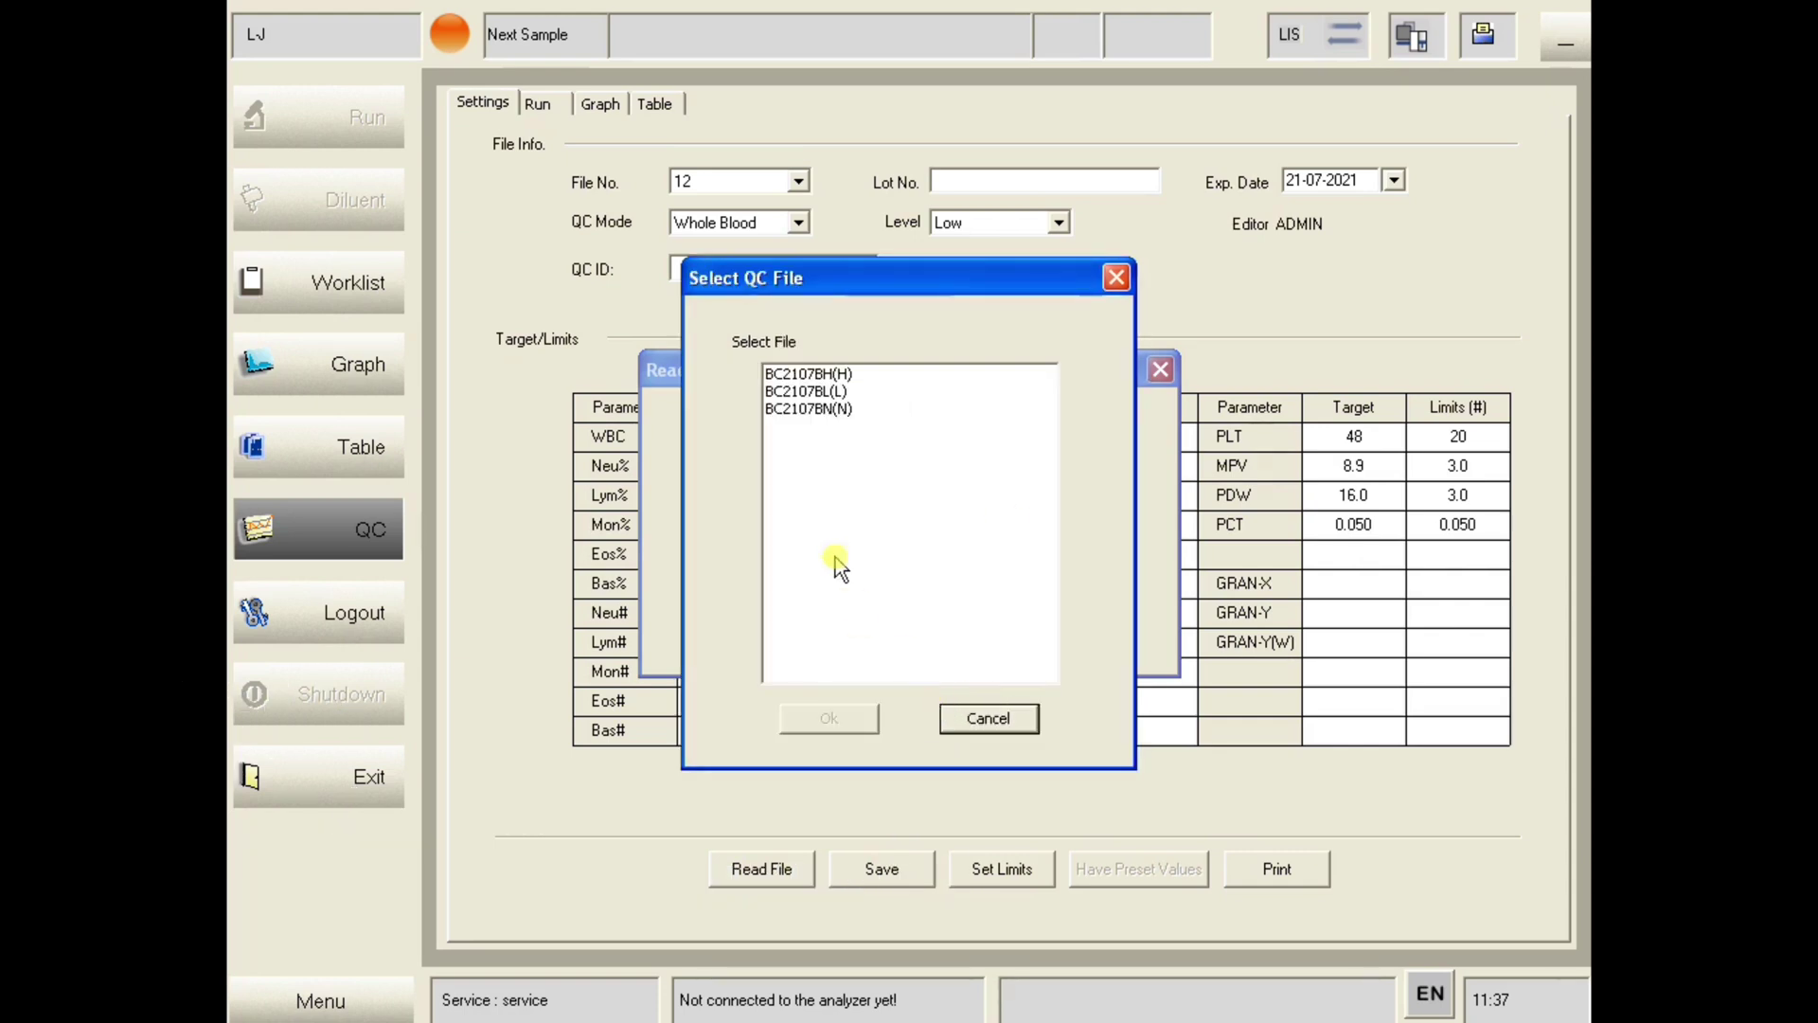
{"action": "left_click", "coordinate": [820, 391]}
{"action": "left_click", "coordinate": [830, 718]}
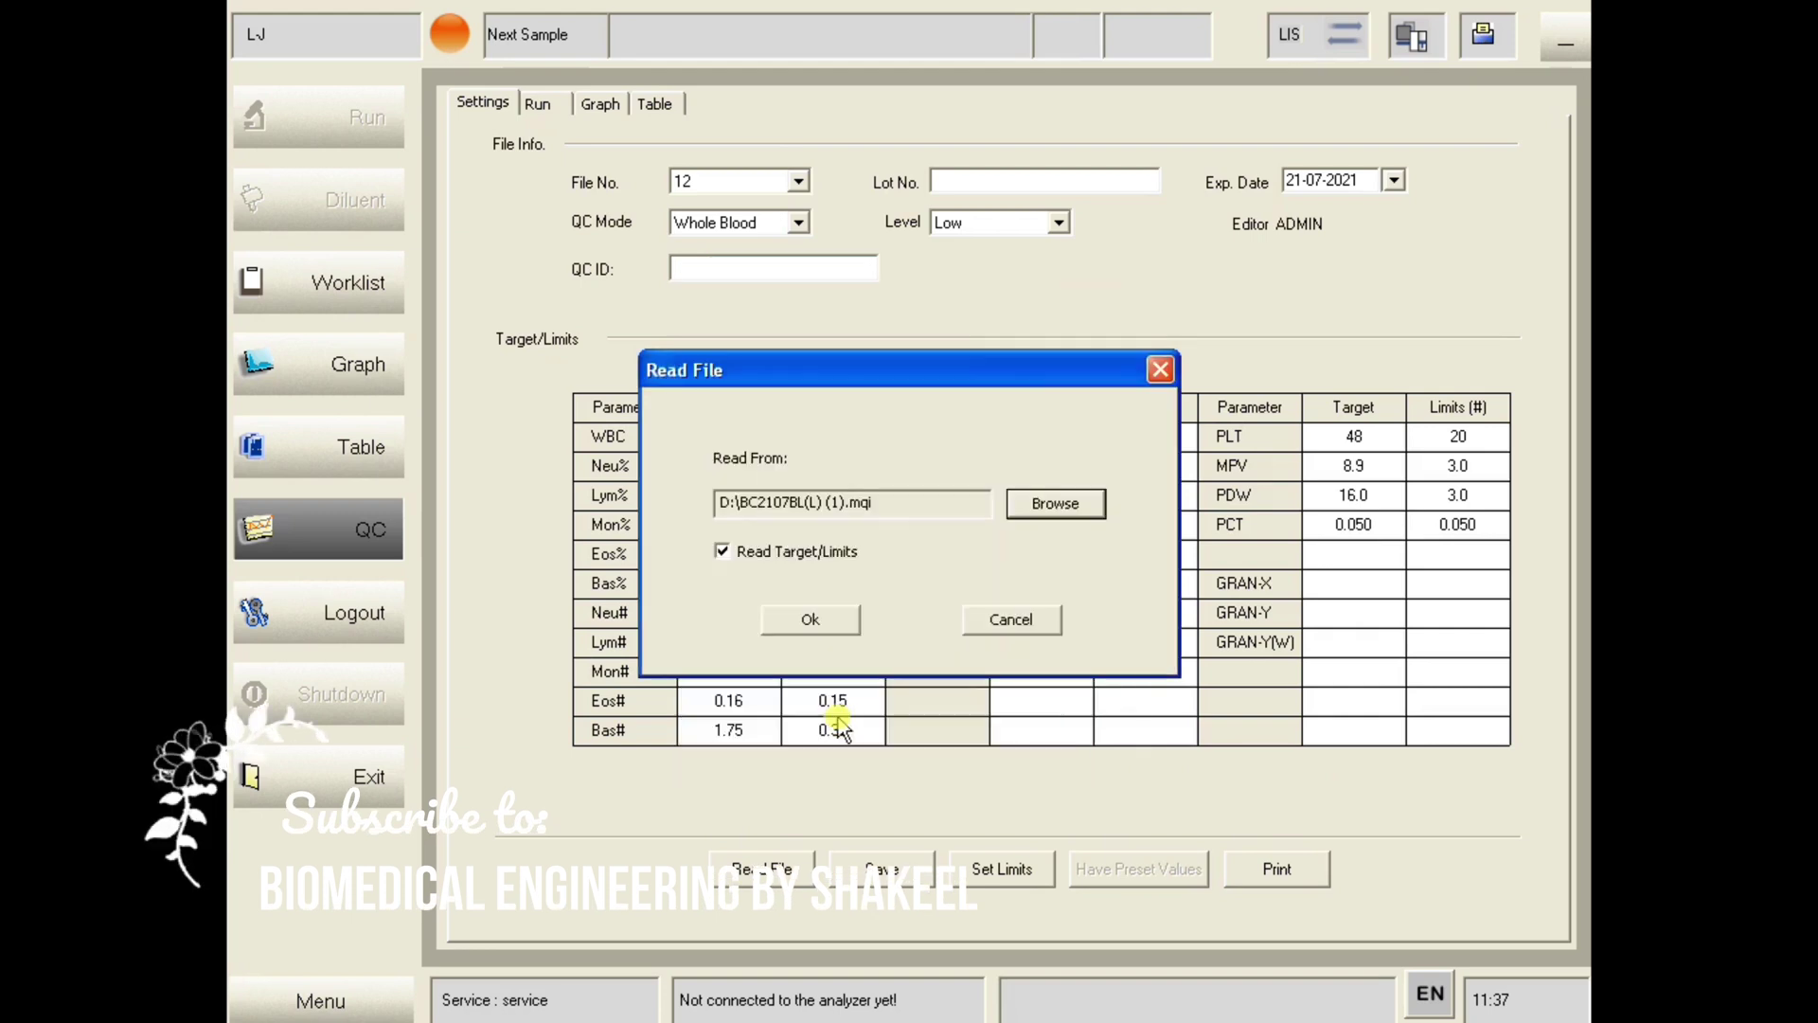
{"action": "left_click", "coordinate": [839, 620]}
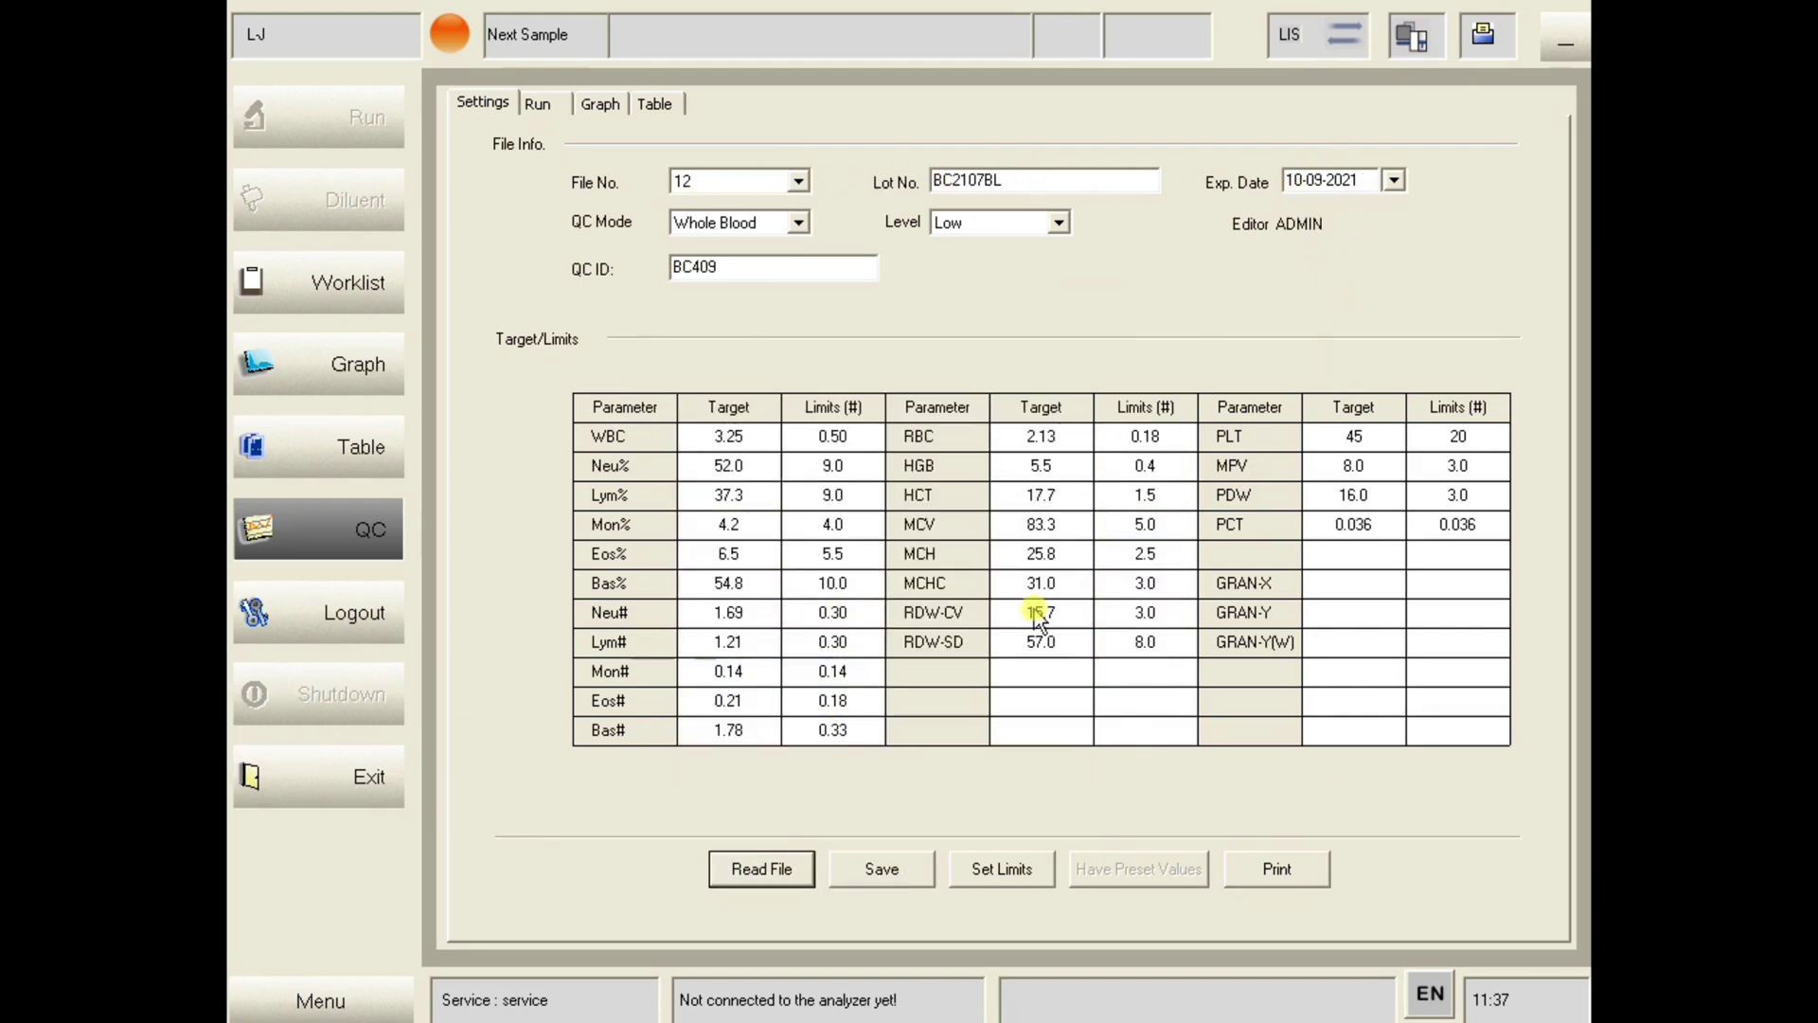
{"action": "left_click", "coordinate": [890, 876]}
- Switch to QC file 13, read BC2107BN(N) normal-level targets from D:, and save
{"action": "left_click", "coordinate": [798, 180]}
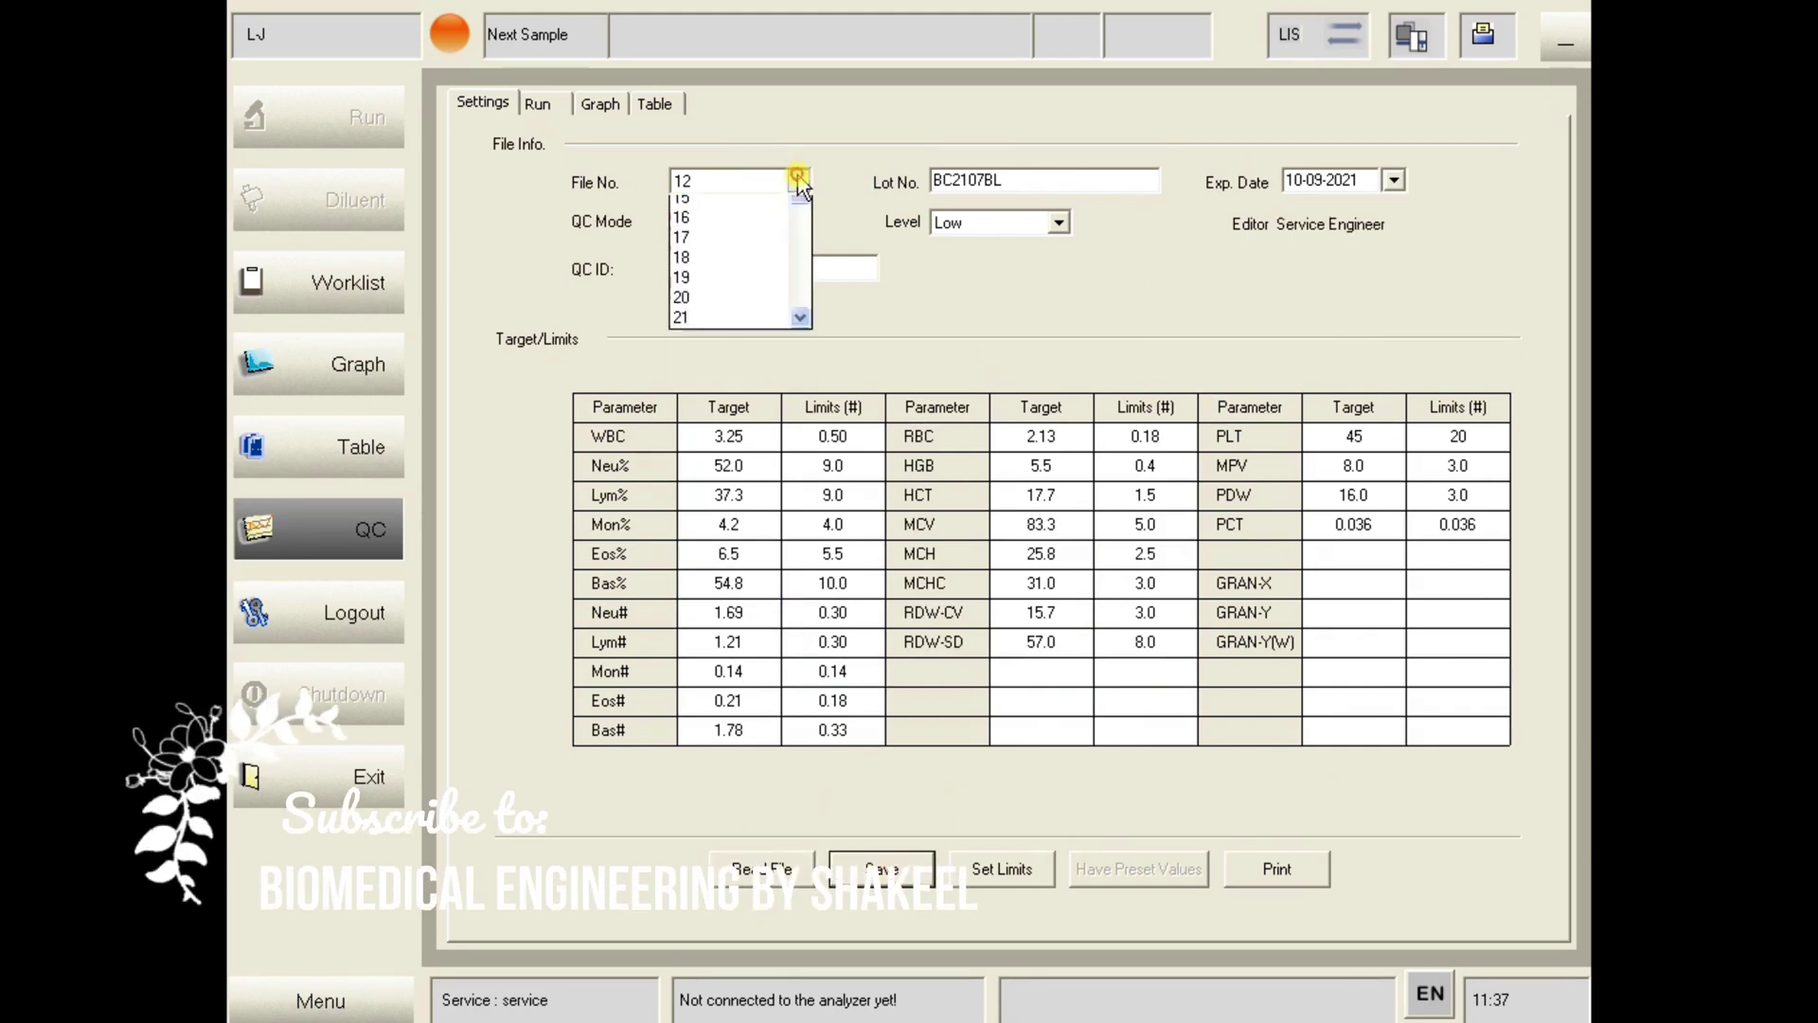
{"action": "left_click", "coordinate": [722, 223]}
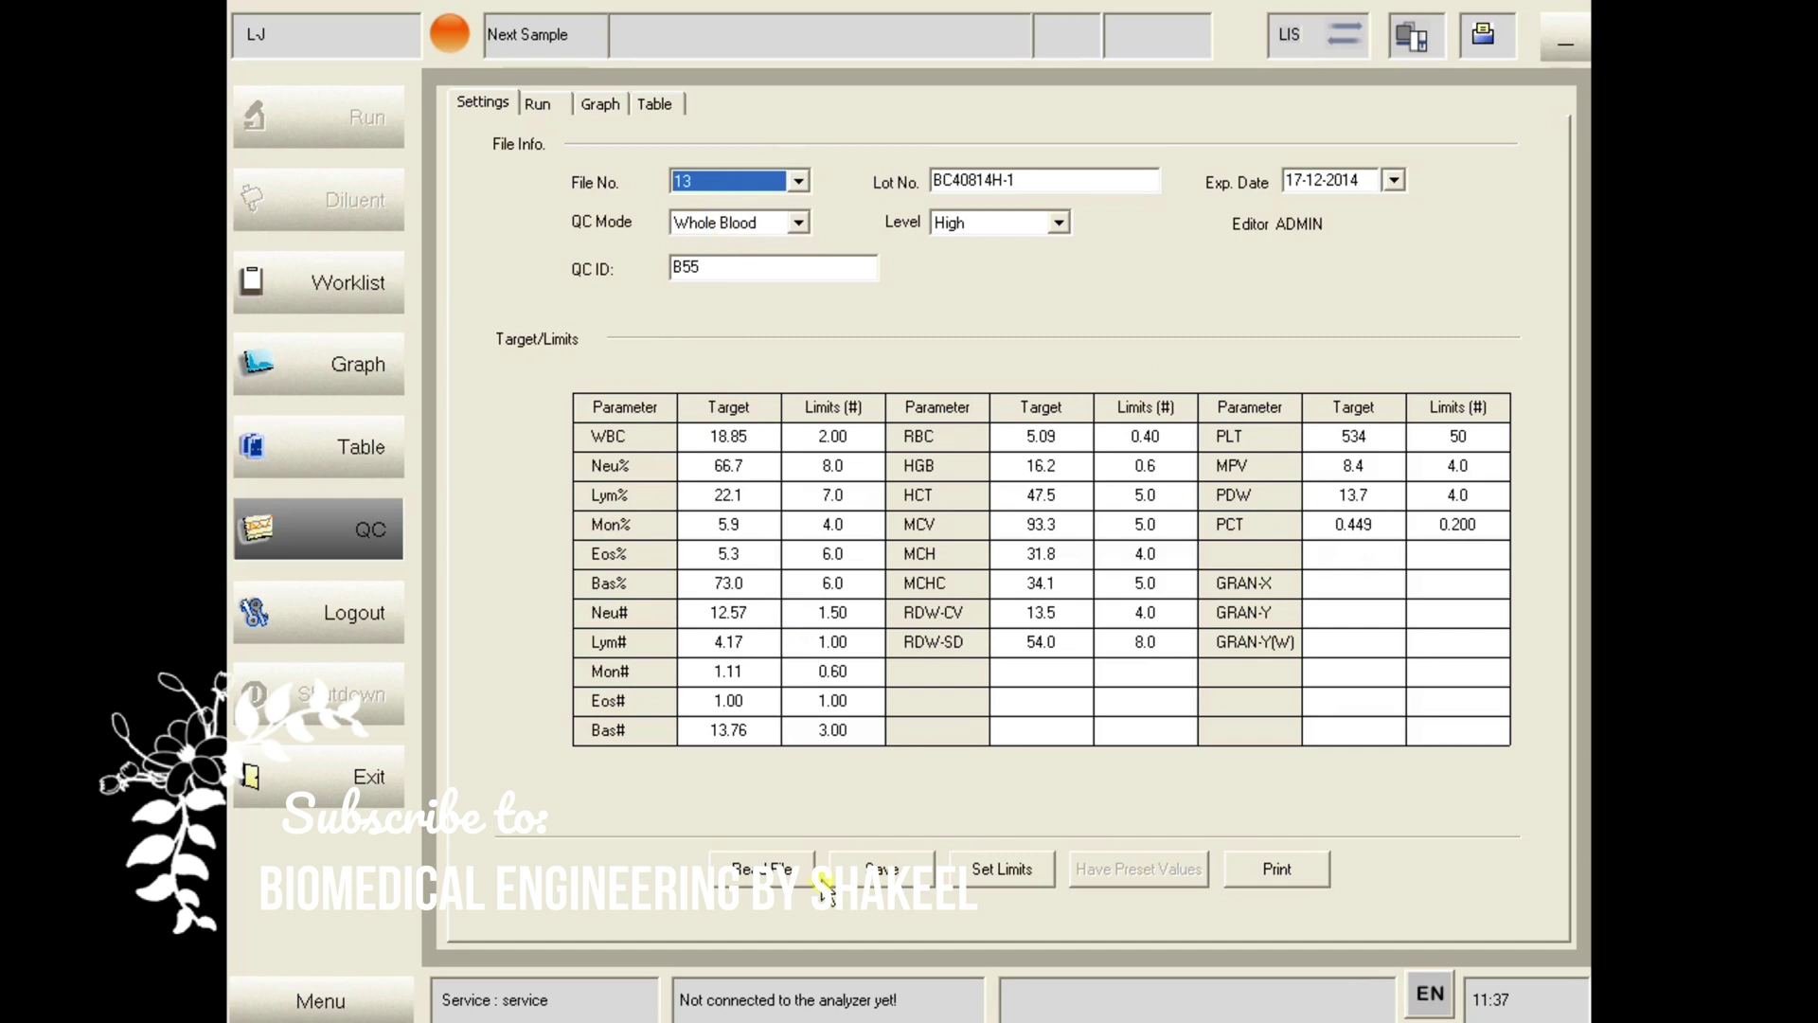
{"action": "left_click", "coordinate": [761, 864]}
{"action": "left_click", "coordinate": [1051, 504]}
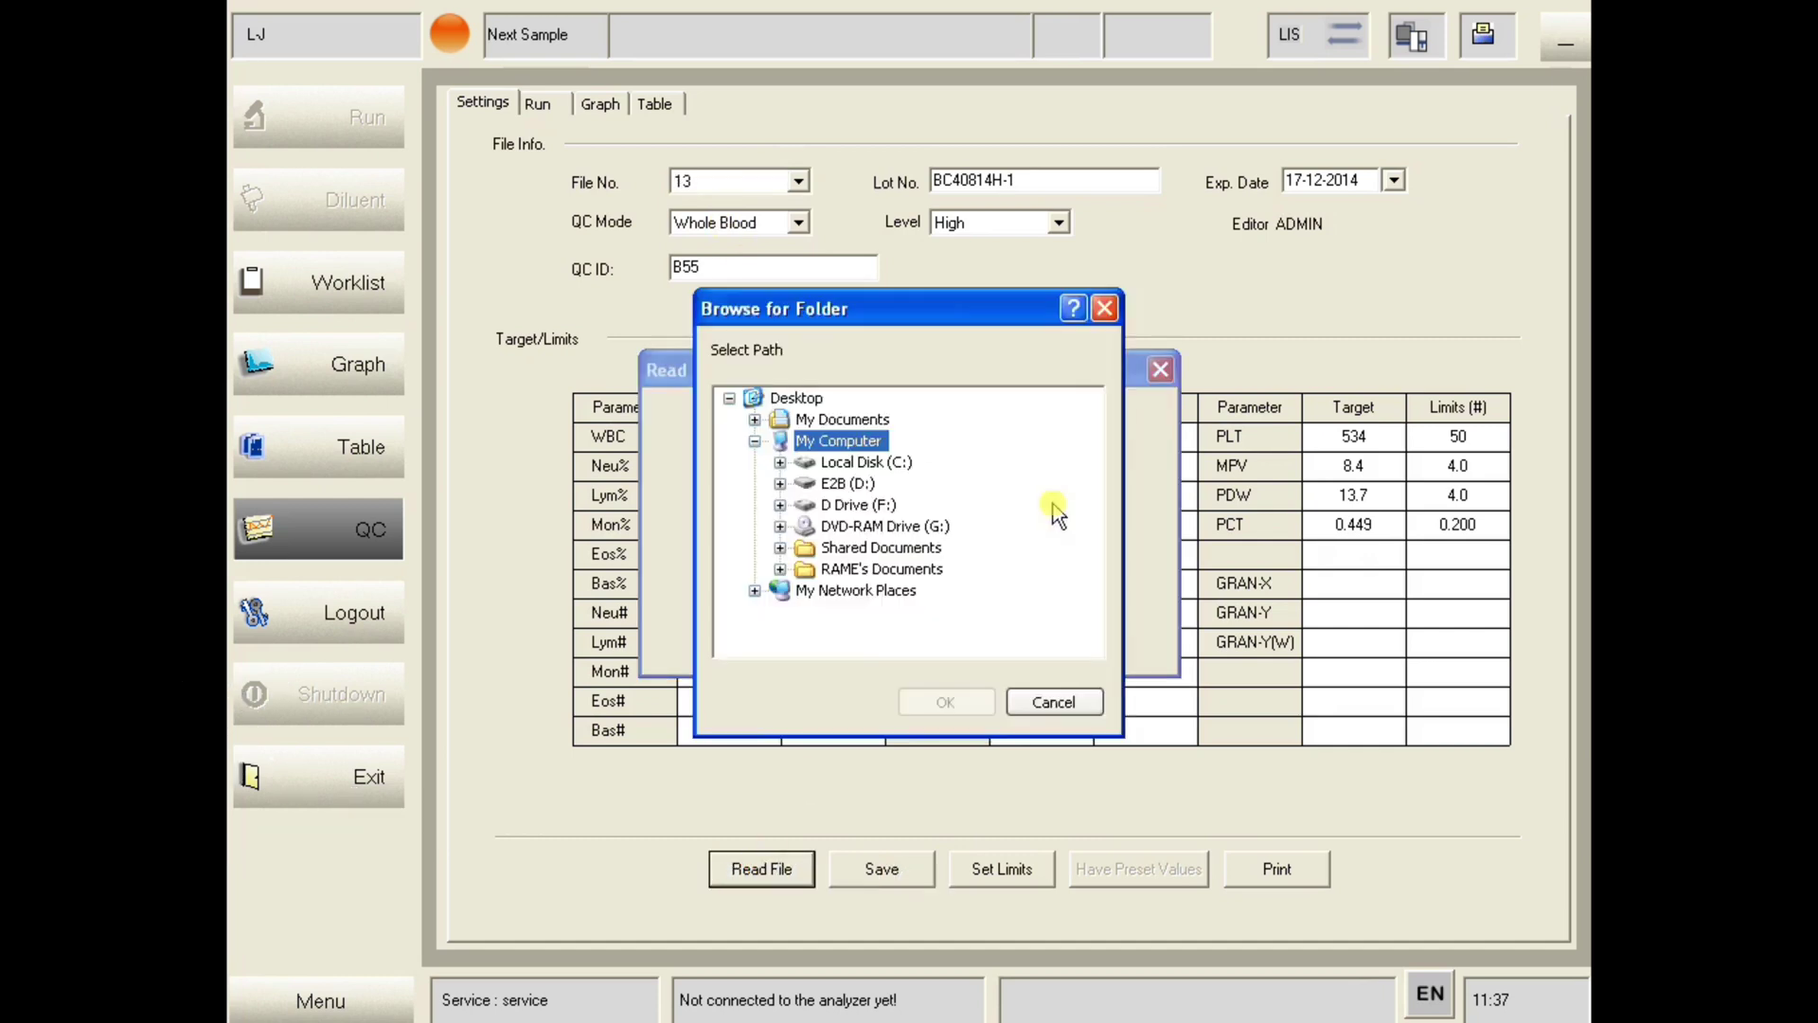
{"action": "left_click", "coordinate": [850, 484]}
{"action": "left_click", "coordinate": [938, 700]}
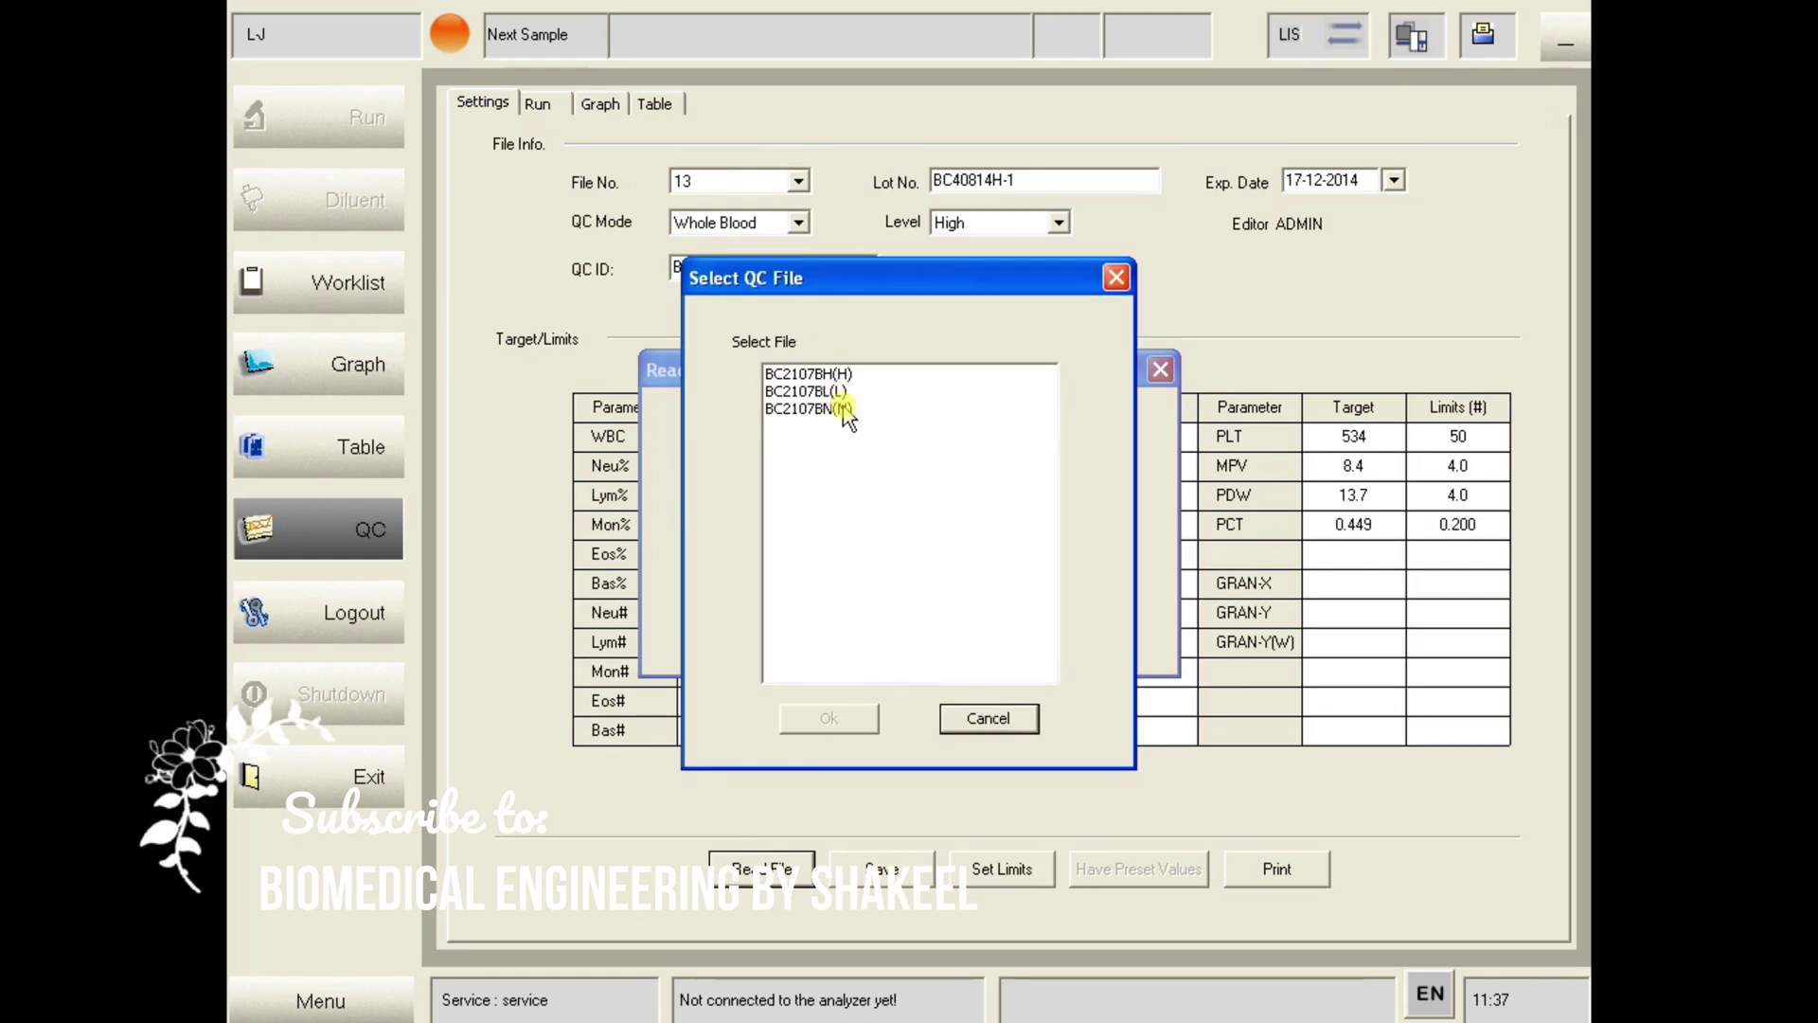
{"action": "left_click", "coordinate": [842, 409]}
{"action": "left_click", "coordinate": [830, 719]}
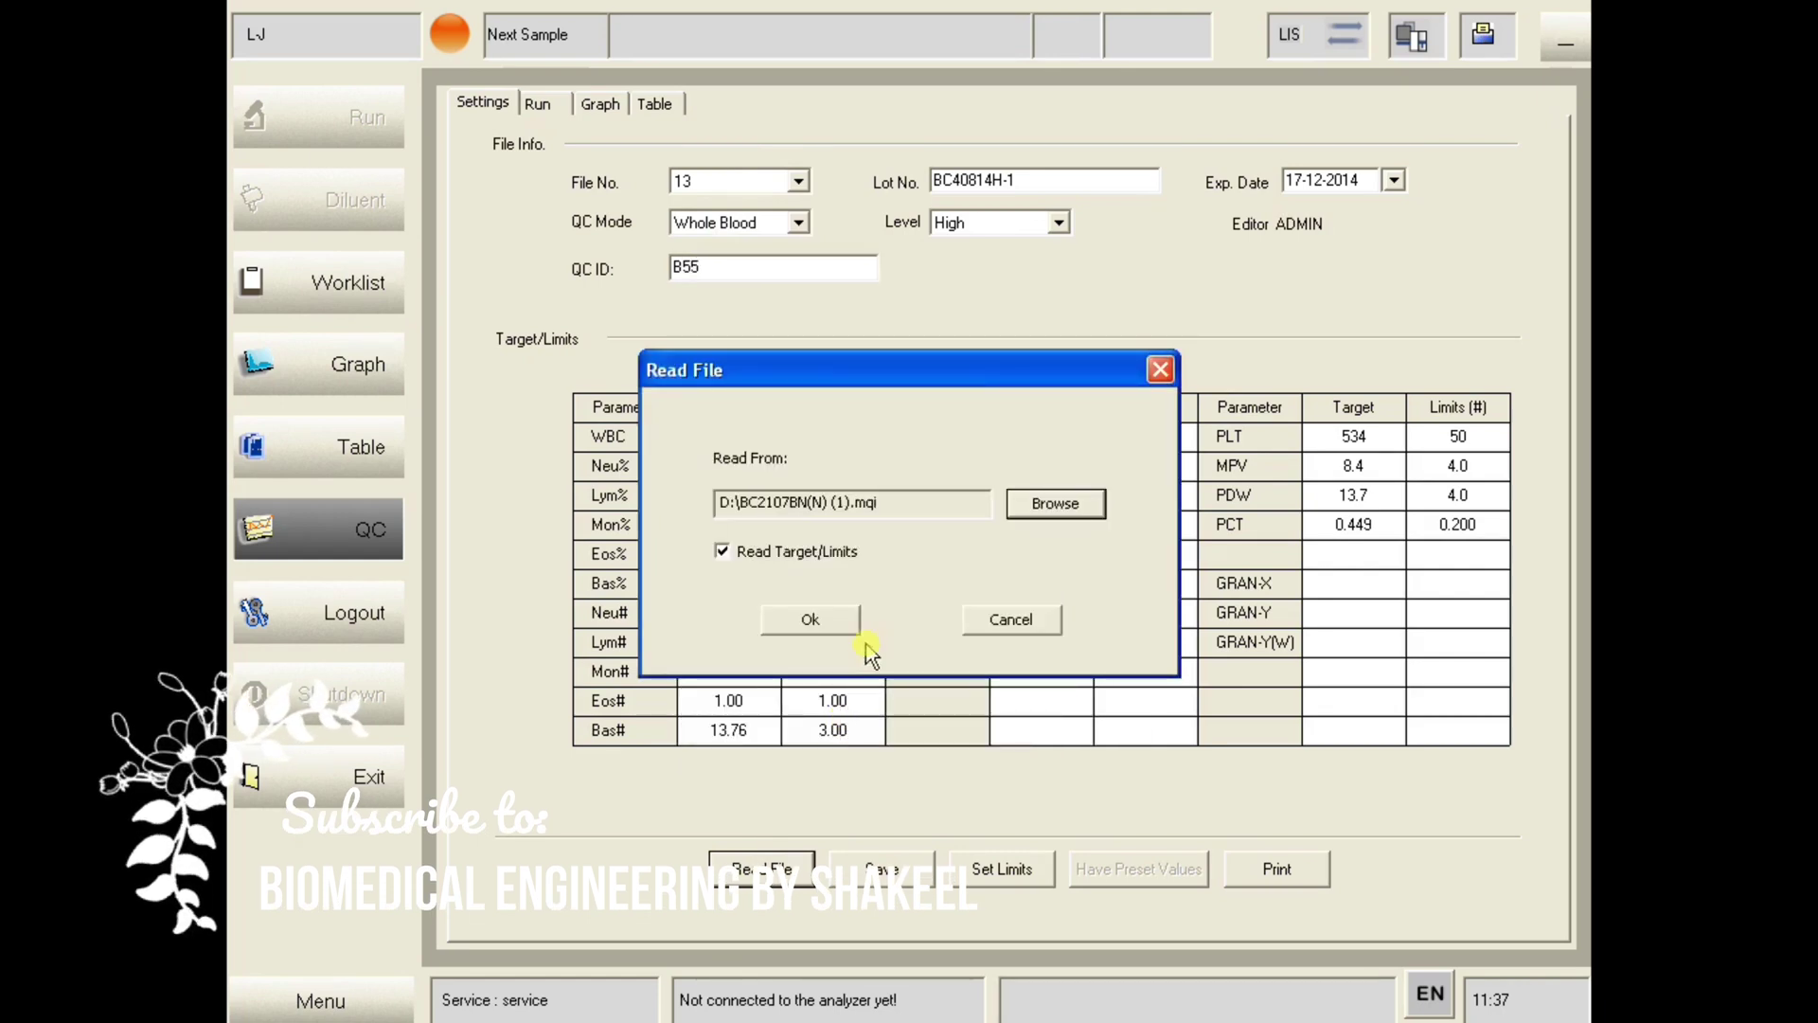
{"action": "left_click", "coordinate": [843, 616]}
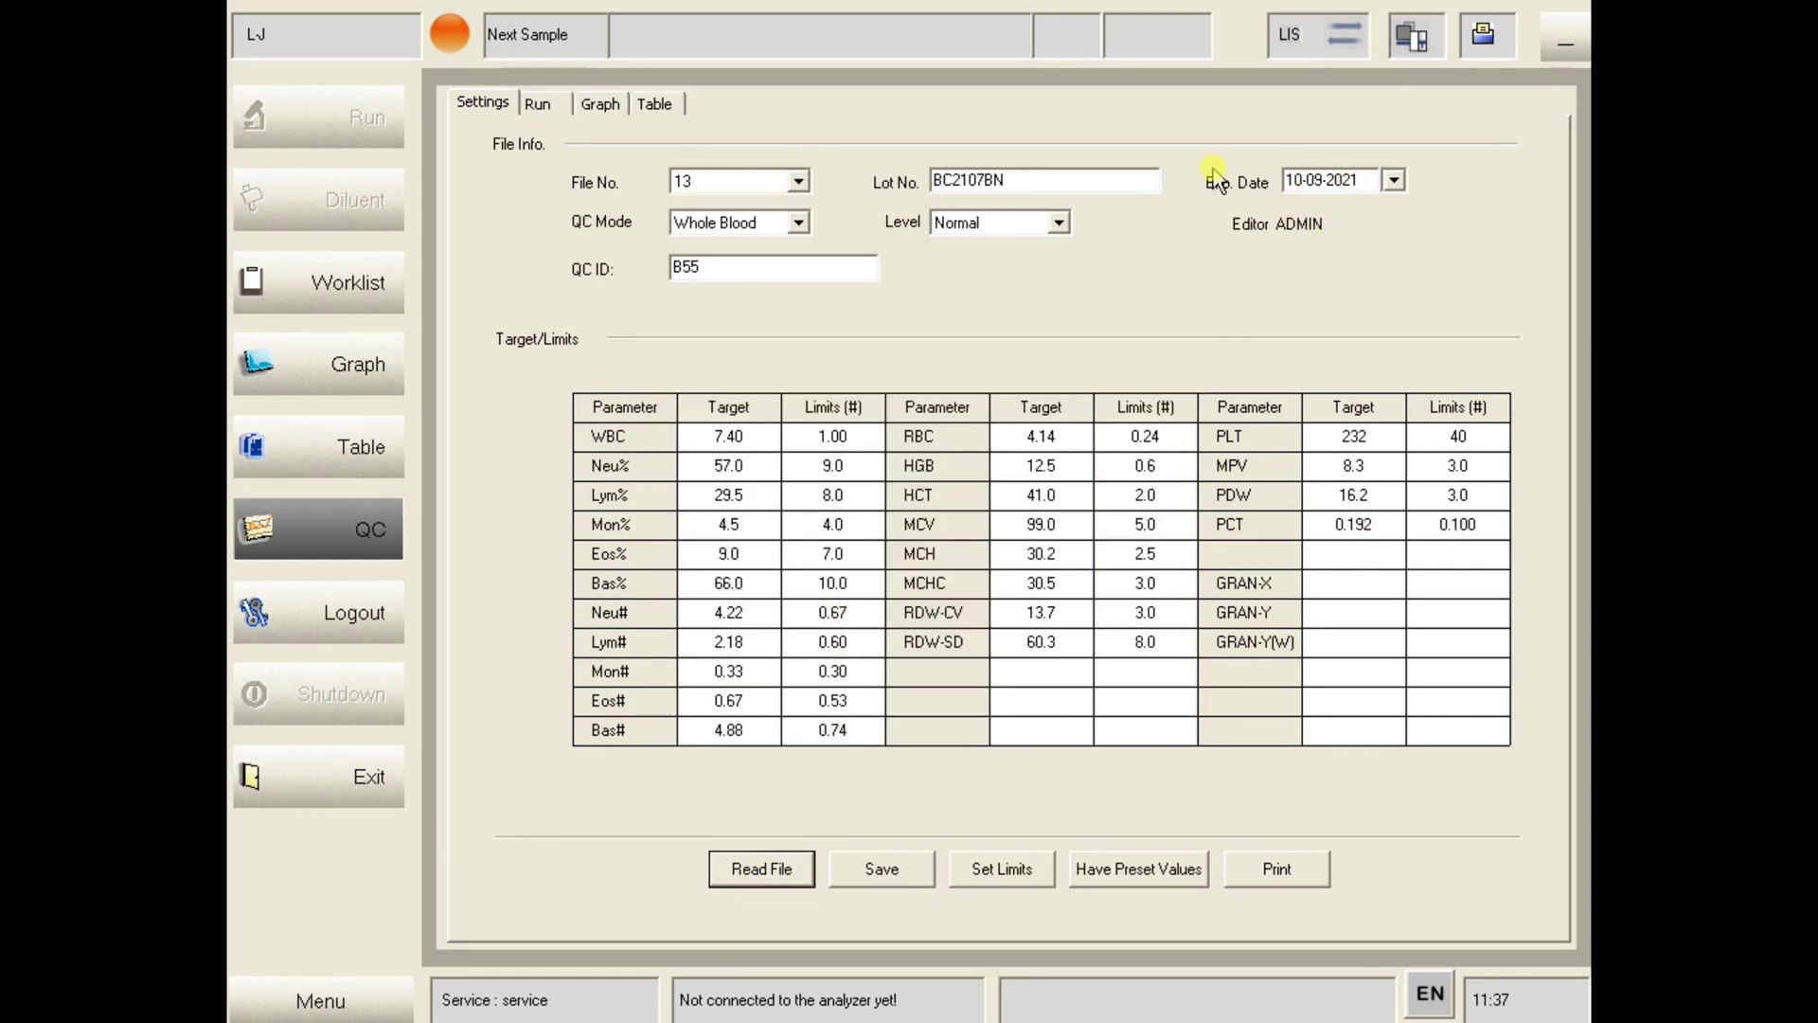
{"action": "left_click", "coordinate": [851, 868]}
- Load and save BC2107BH(H) high-level targets in QC file 14, then view the Run page
{"action": "left_click", "coordinate": [797, 181]}
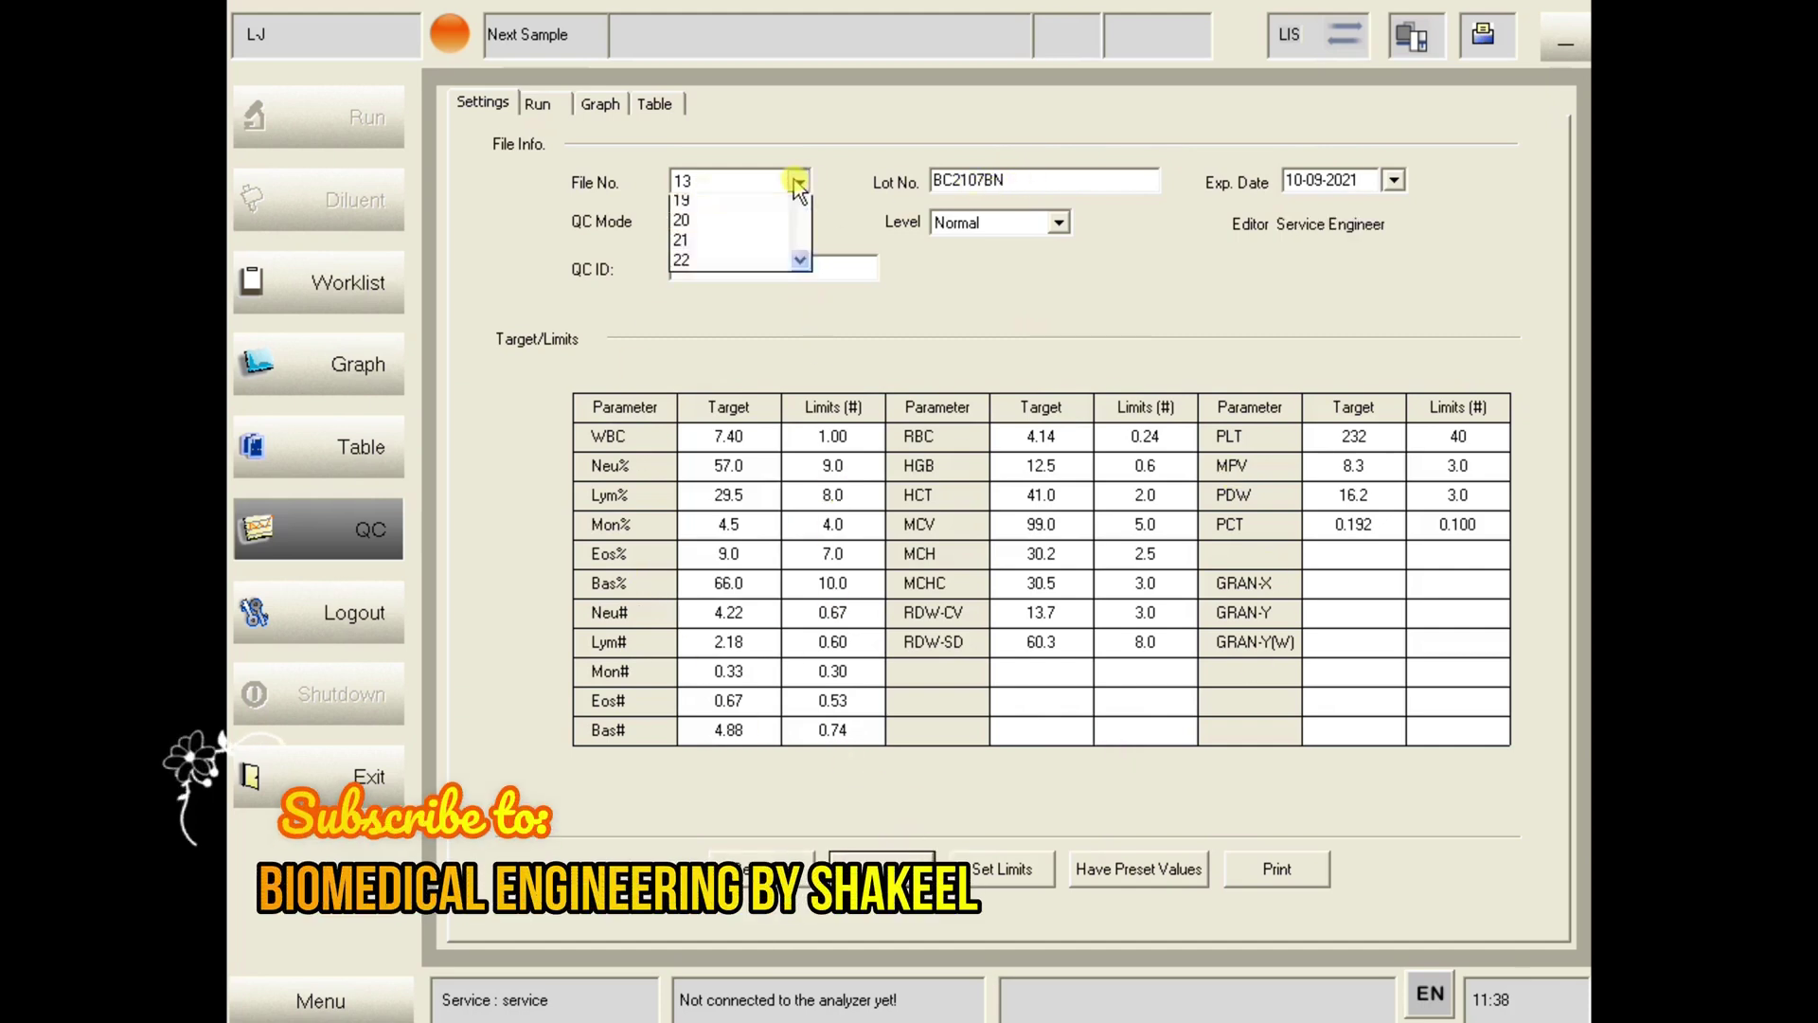
{"action": "left_click", "coordinate": [701, 221]}
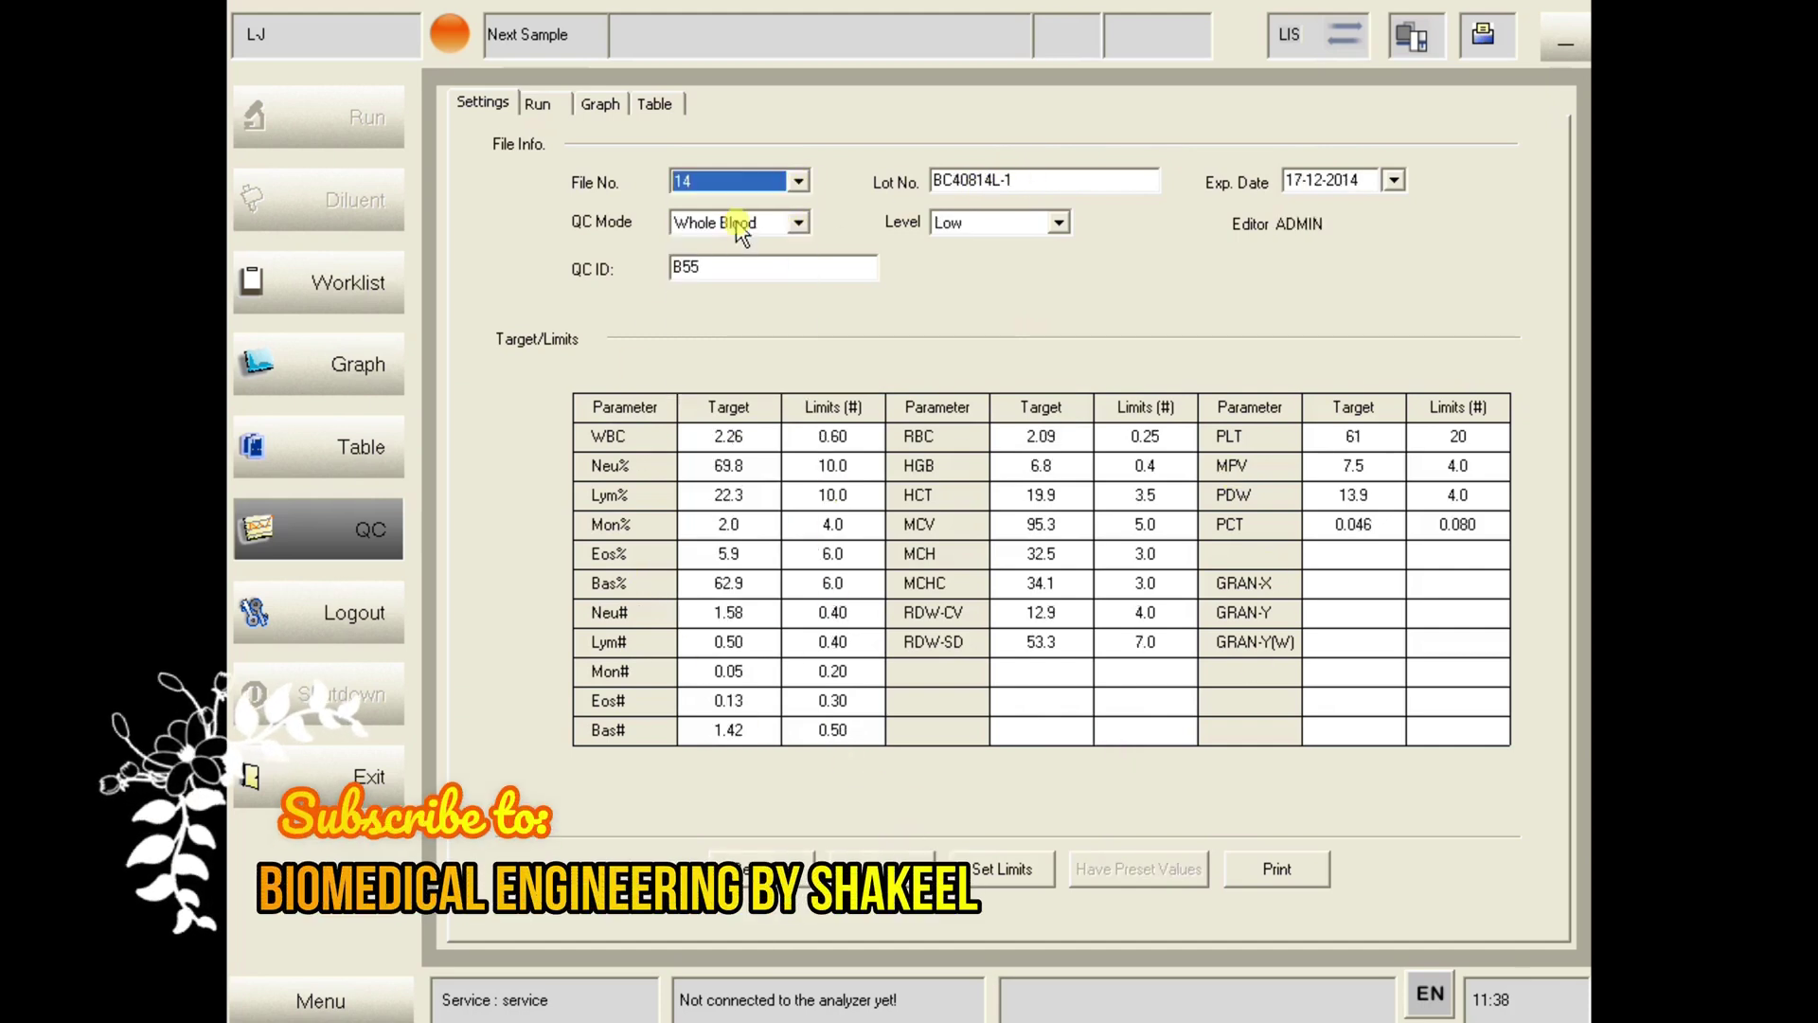
{"action": "left_click", "coordinate": [763, 862]}
{"action": "left_click", "coordinate": [1064, 519]}
{"action": "left_click", "coordinate": [834, 487]}
{"action": "left_click", "coordinate": [940, 699]}
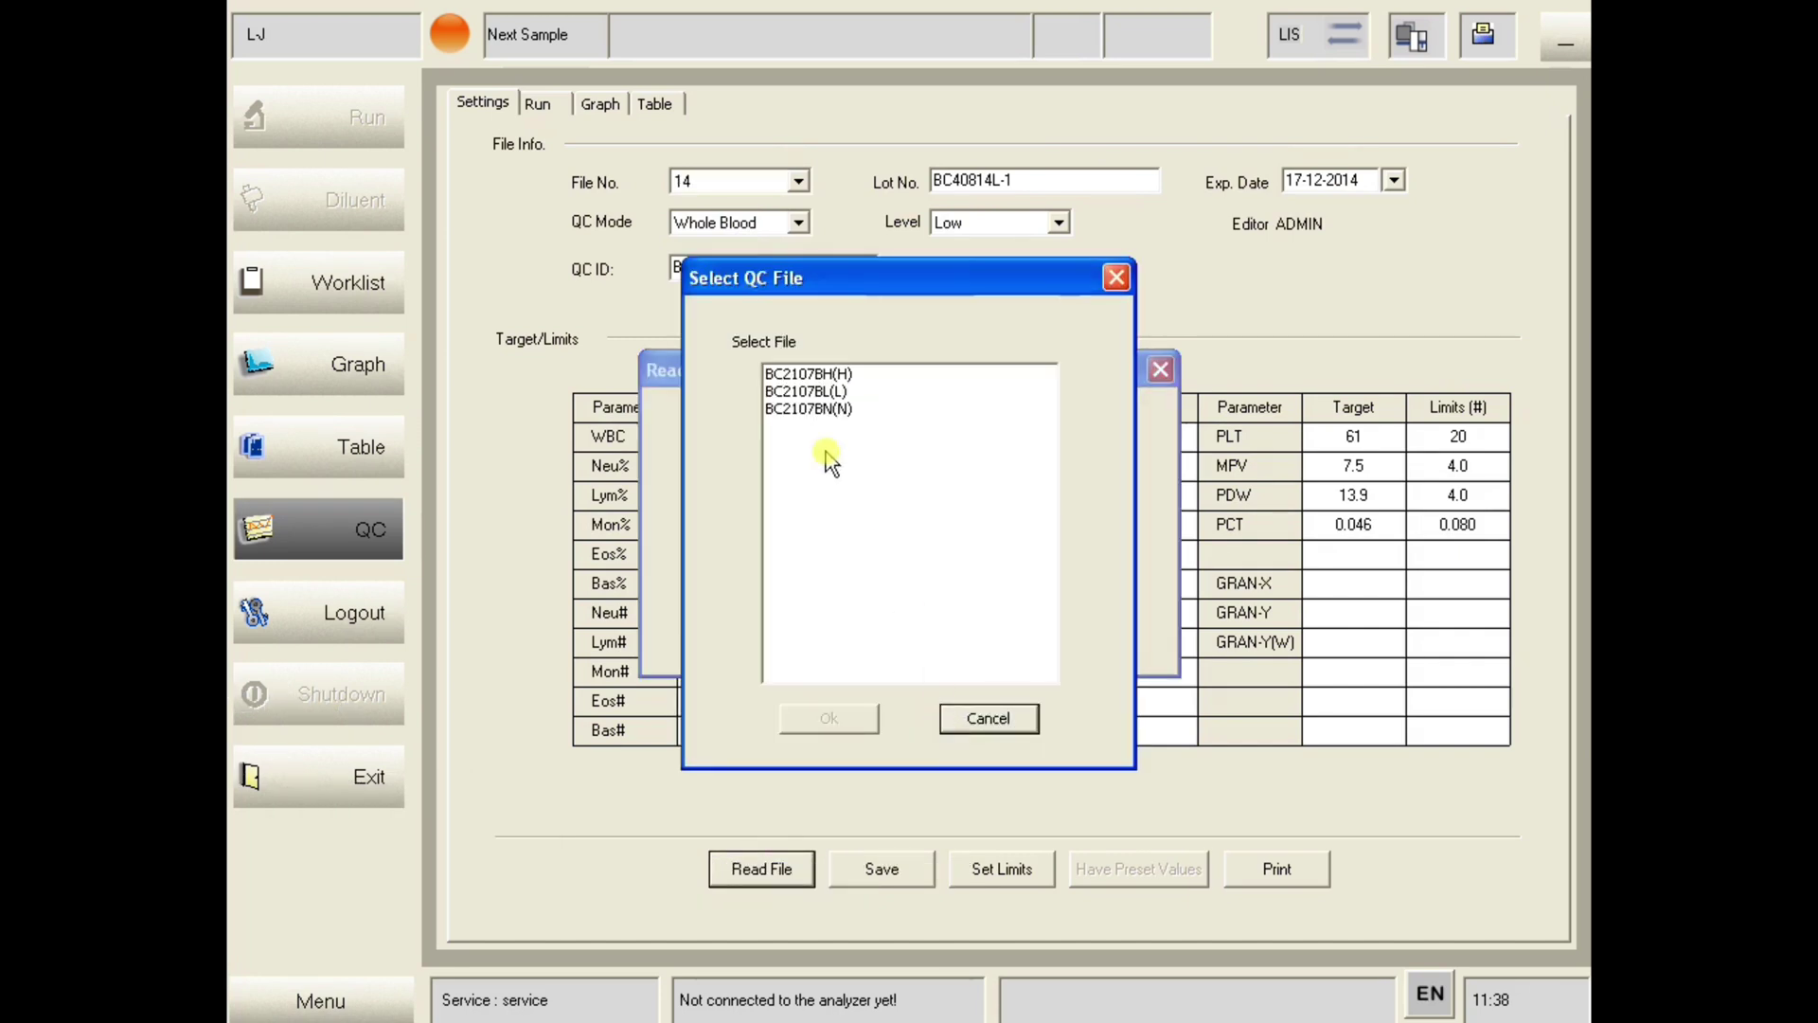
{"action": "left_click", "coordinate": [820, 374]}
{"action": "left_click", "coordinate": [830, 720]}
{"action": "left_click", "coordinate": [830, 618]}
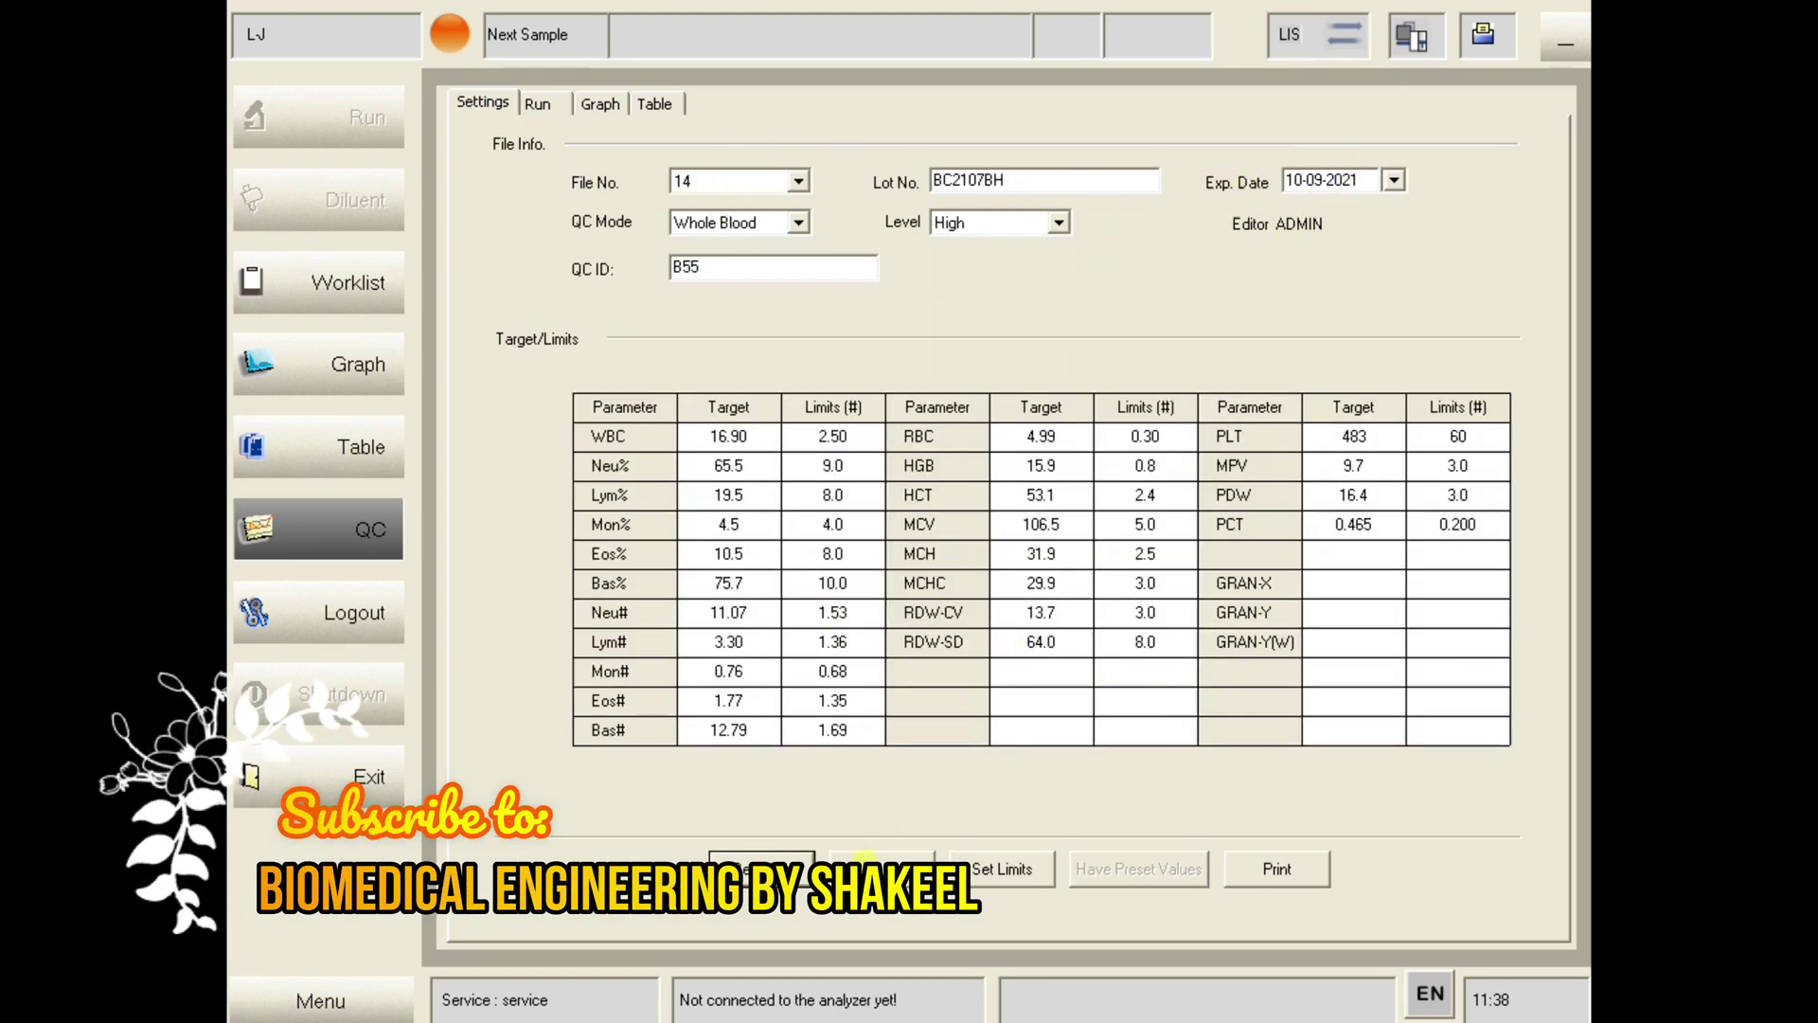
{"action": "left_click", "coordinate": [870, 867]}
{"action": "left_click", "coordinate": [538, 104]}
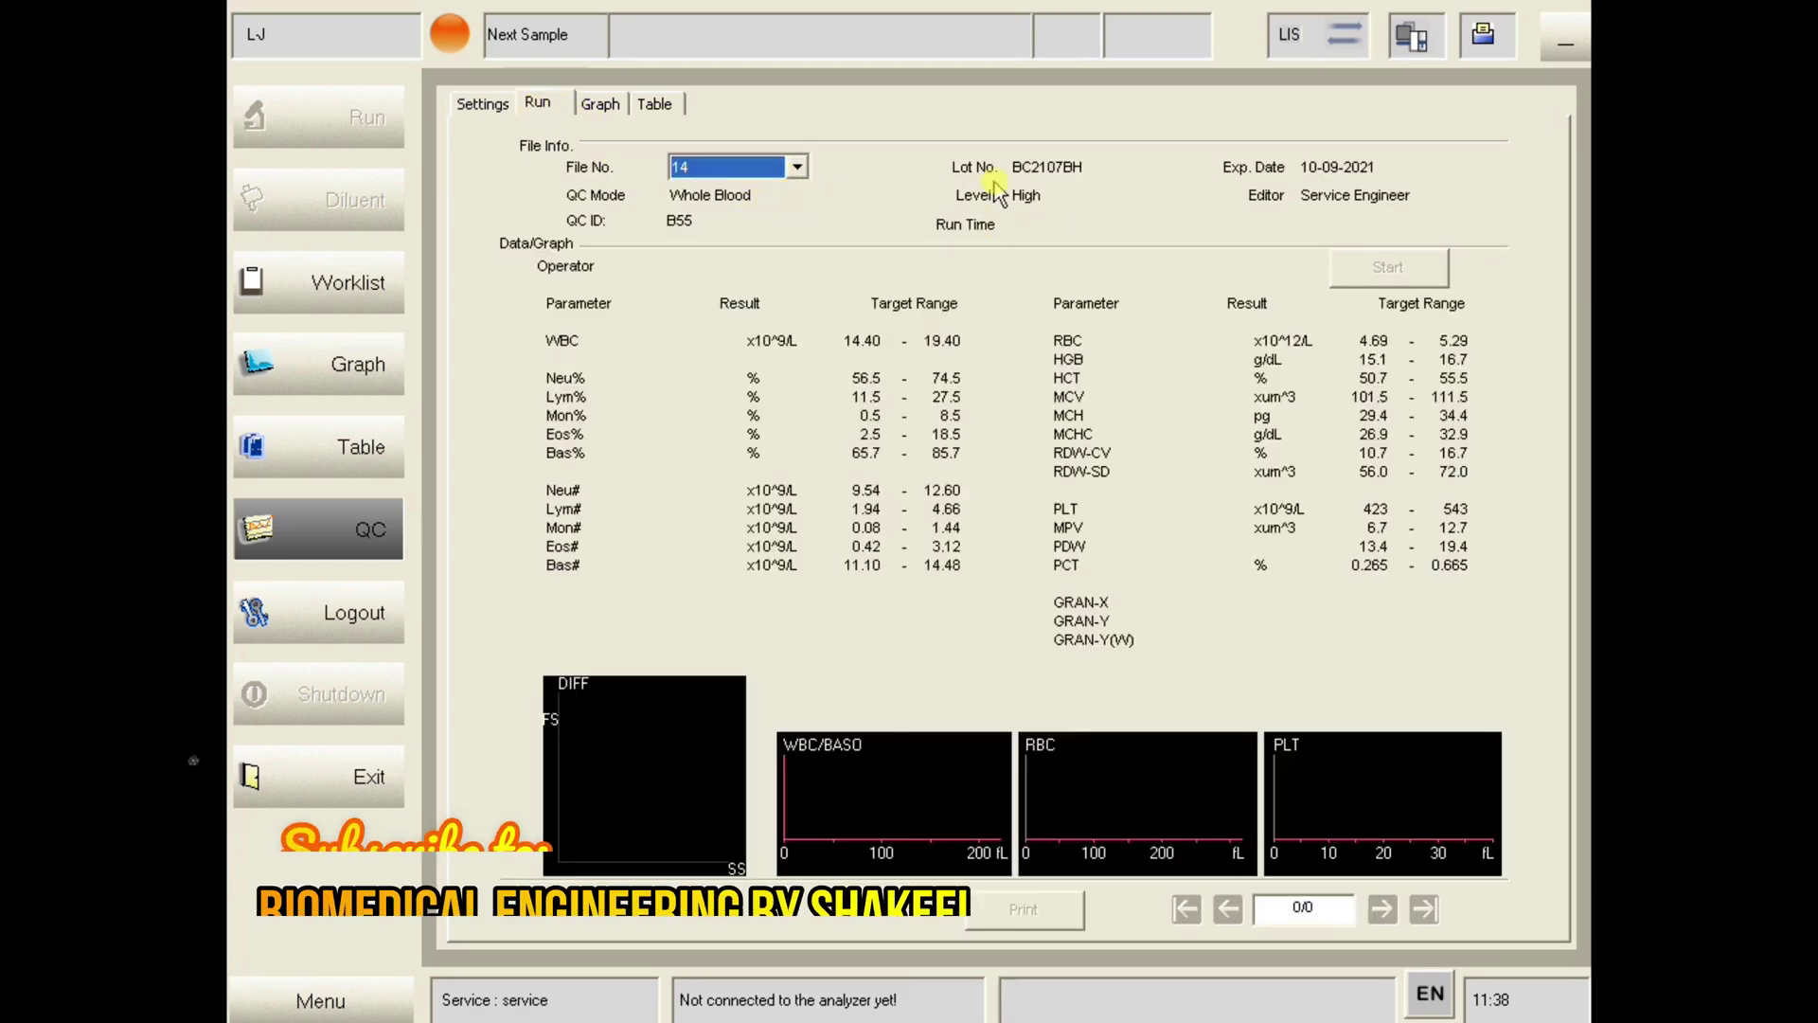
- Show QC run results for file 12, then switch to the CBC-CAL PLUS assay sheet
{"action": "left_click", "coordinate": [774, 168]}
{"action": "scroll", "coordinate": [744, 208], "scroll_direction": "up", "scroll_amount": 1}
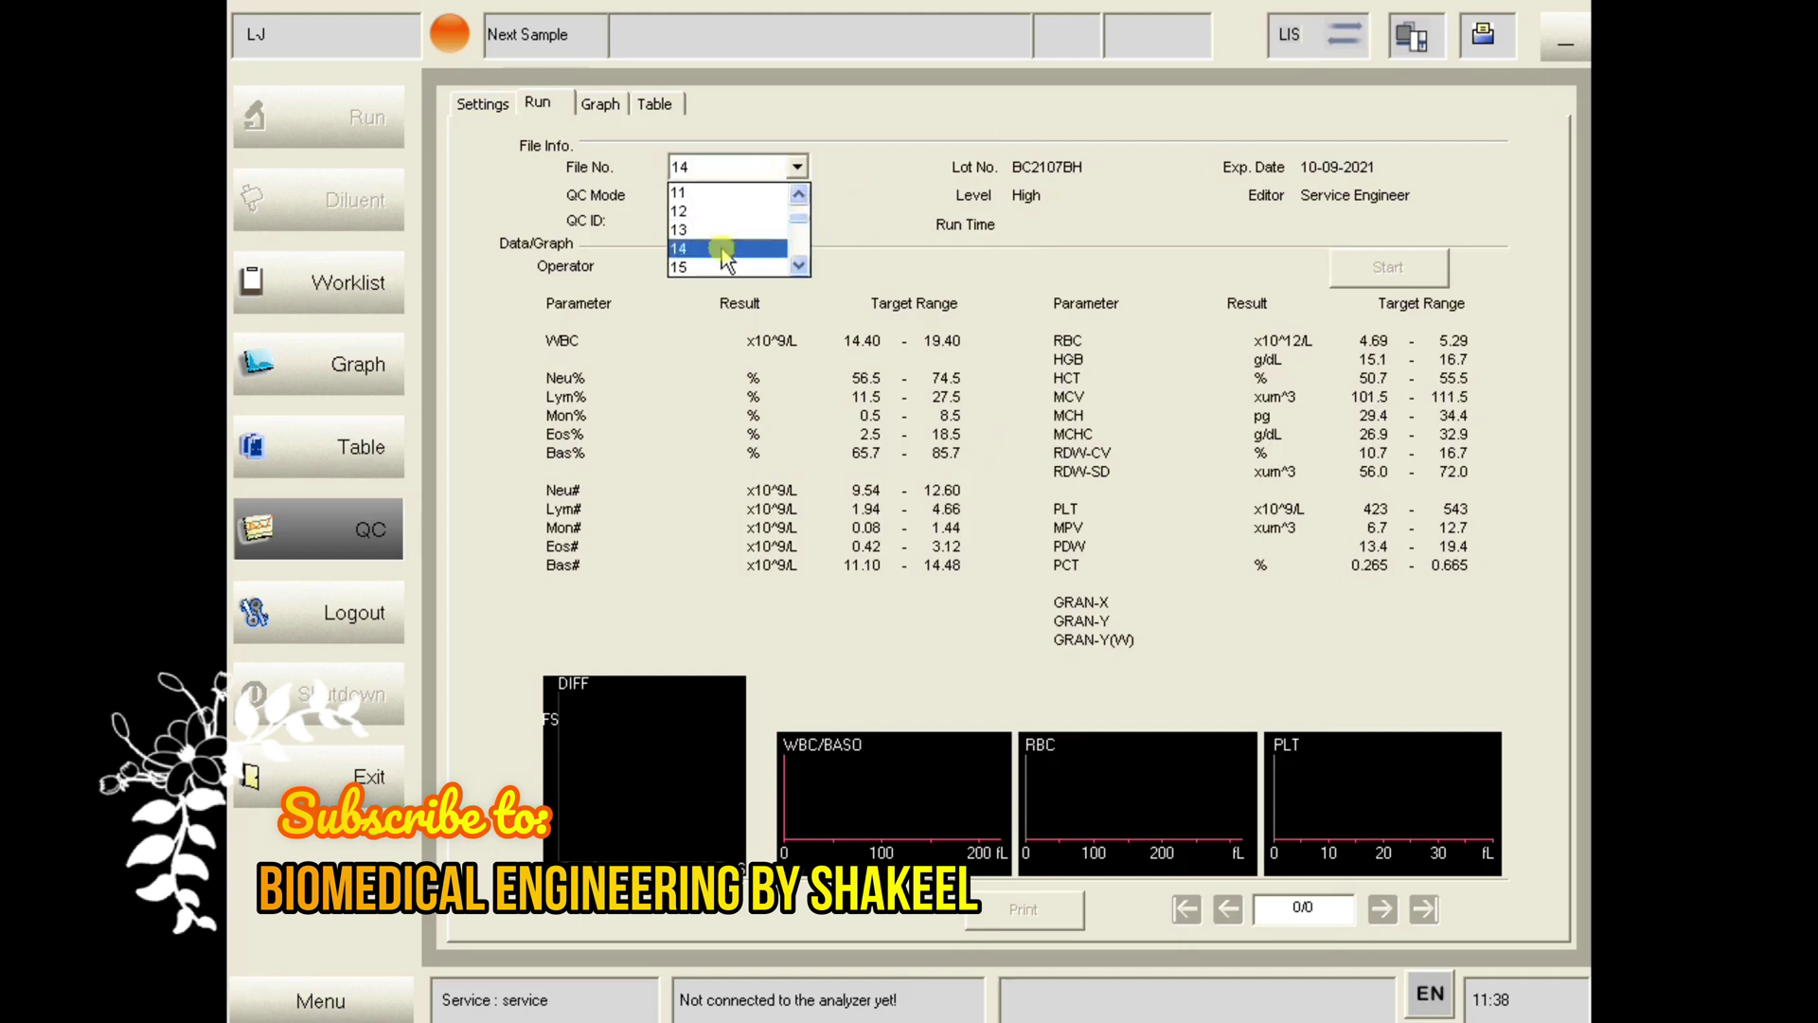
{"action": "left_click", "coordinate": [709, 211]}
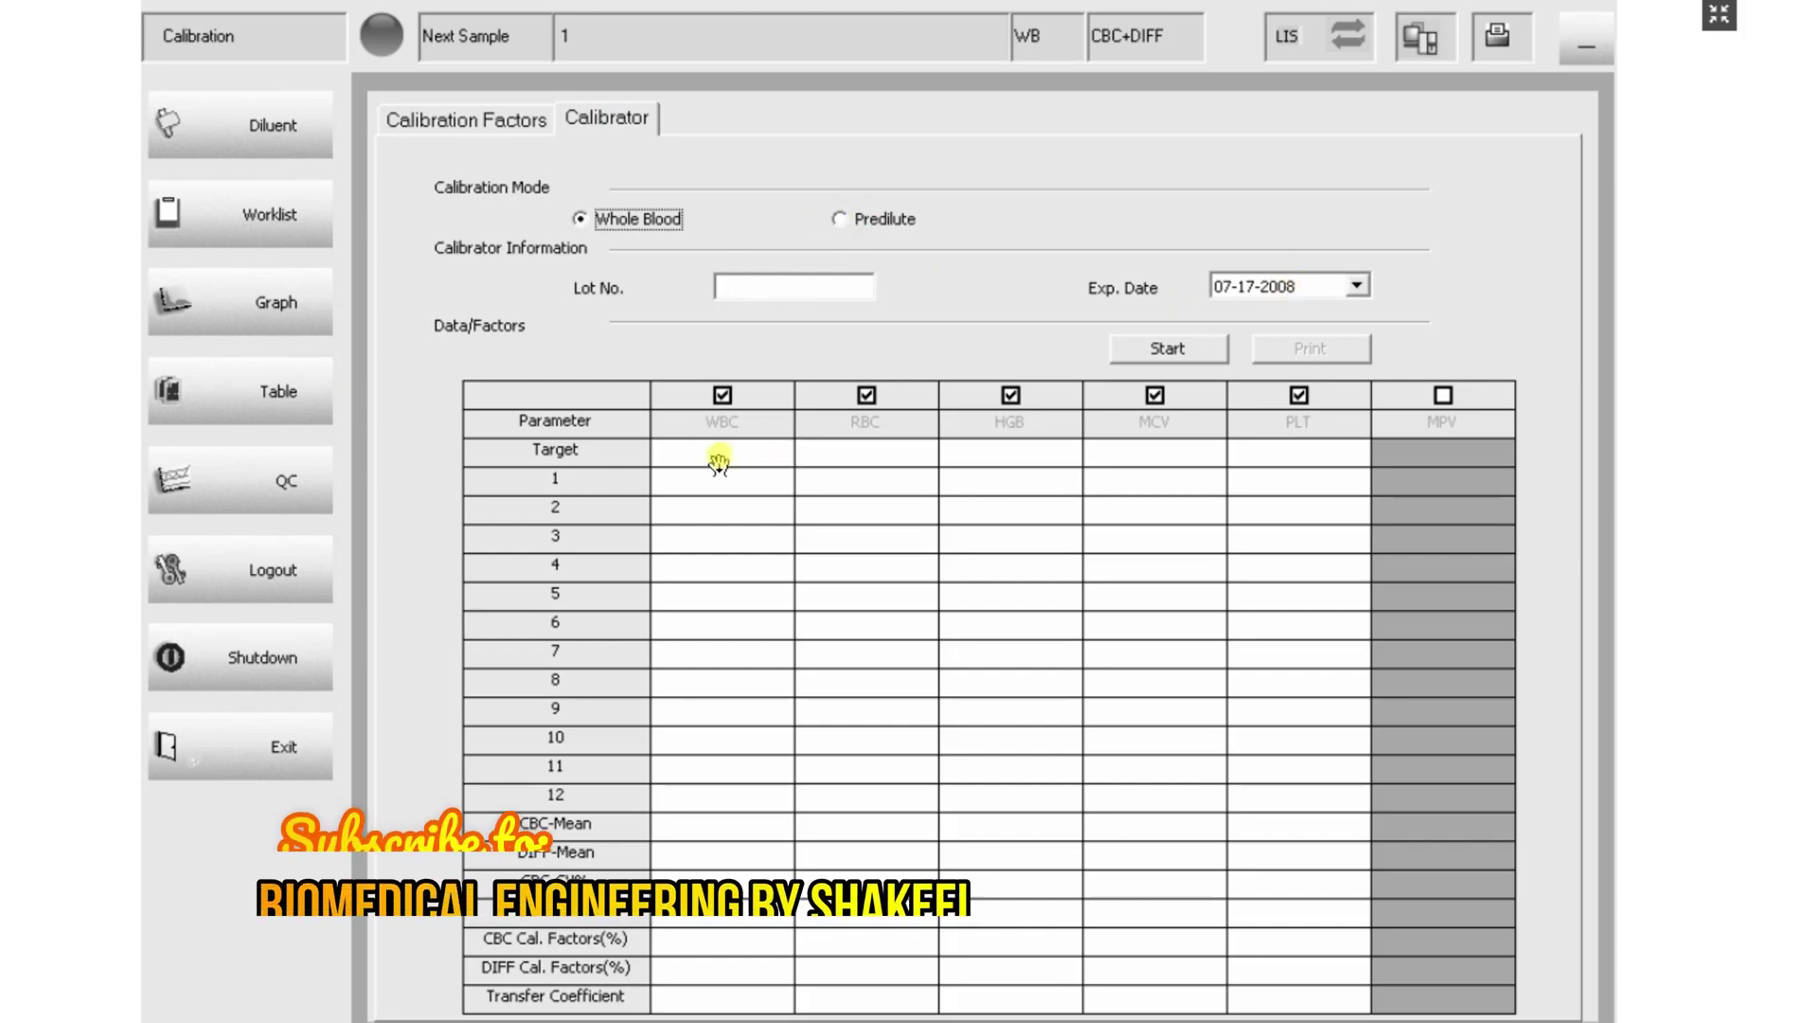
{"action": "key", "text": "Right"}
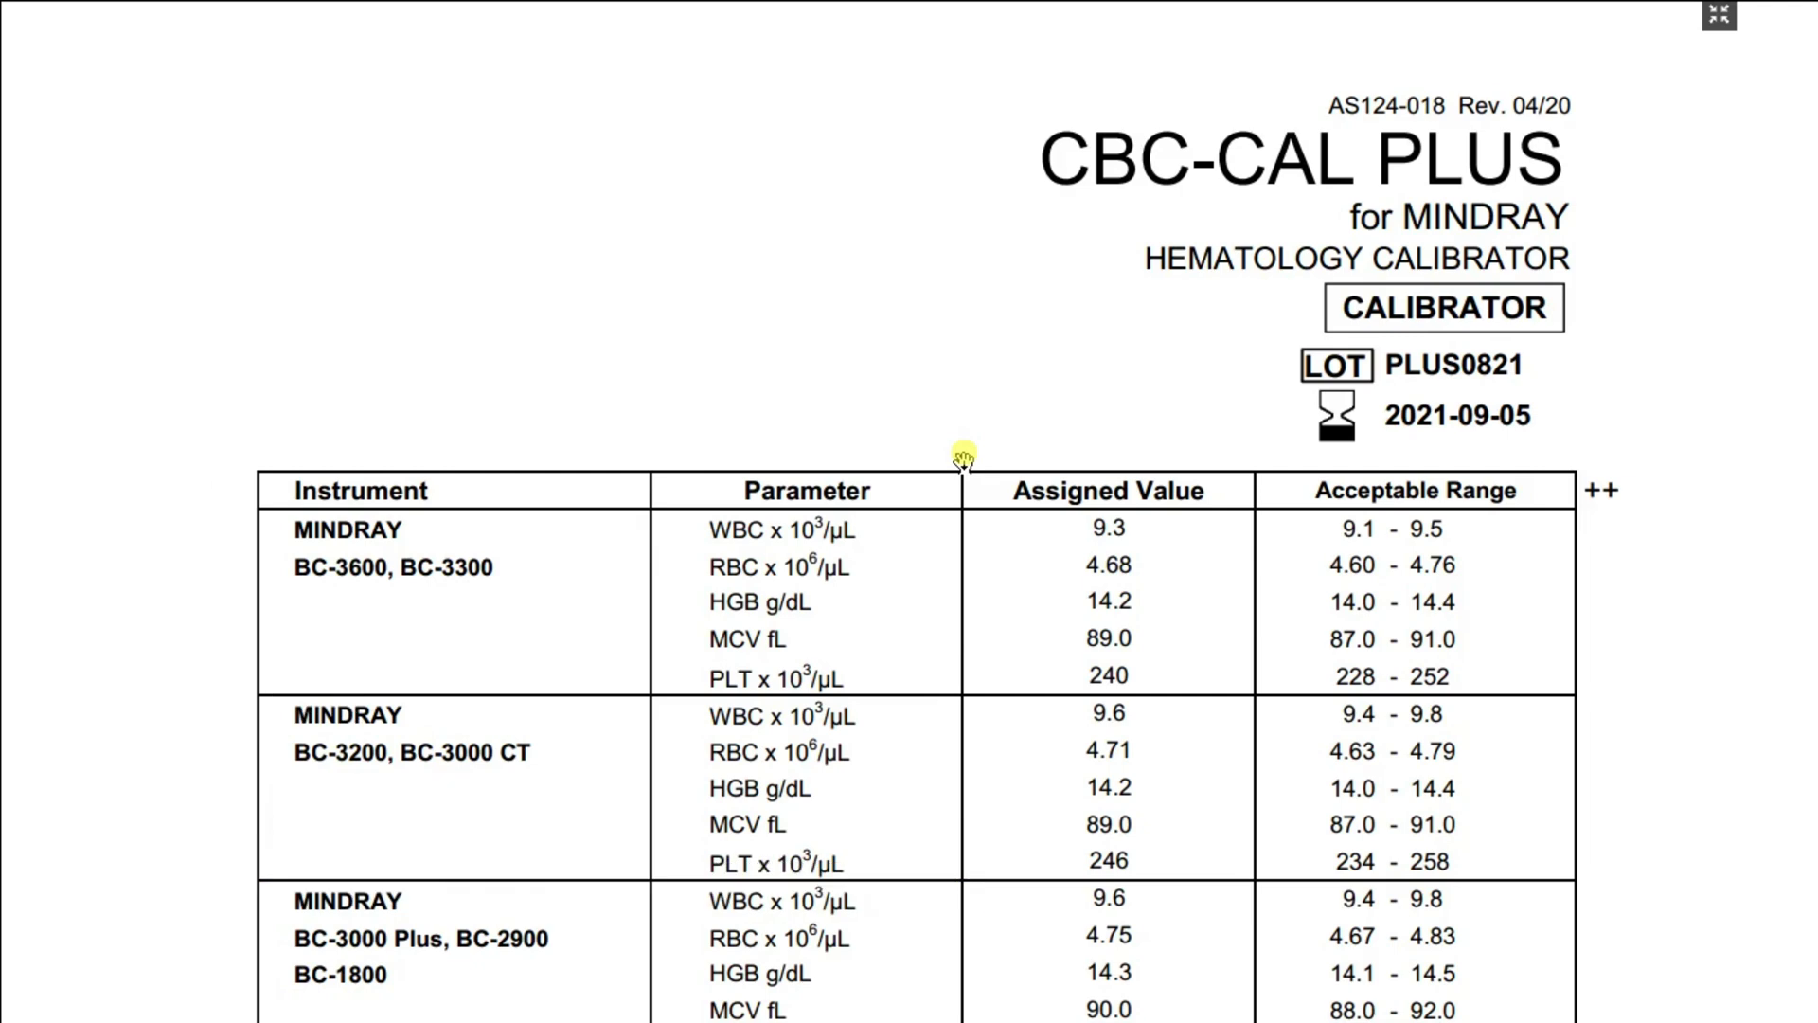
- Scroll the CBC-CAL PLUS assigned-values table and highlight the BC-5300 model name
{"action": "scroll", "coordinate": [964, 459], "scroll_direction": "down", "scroll_amount": 10}
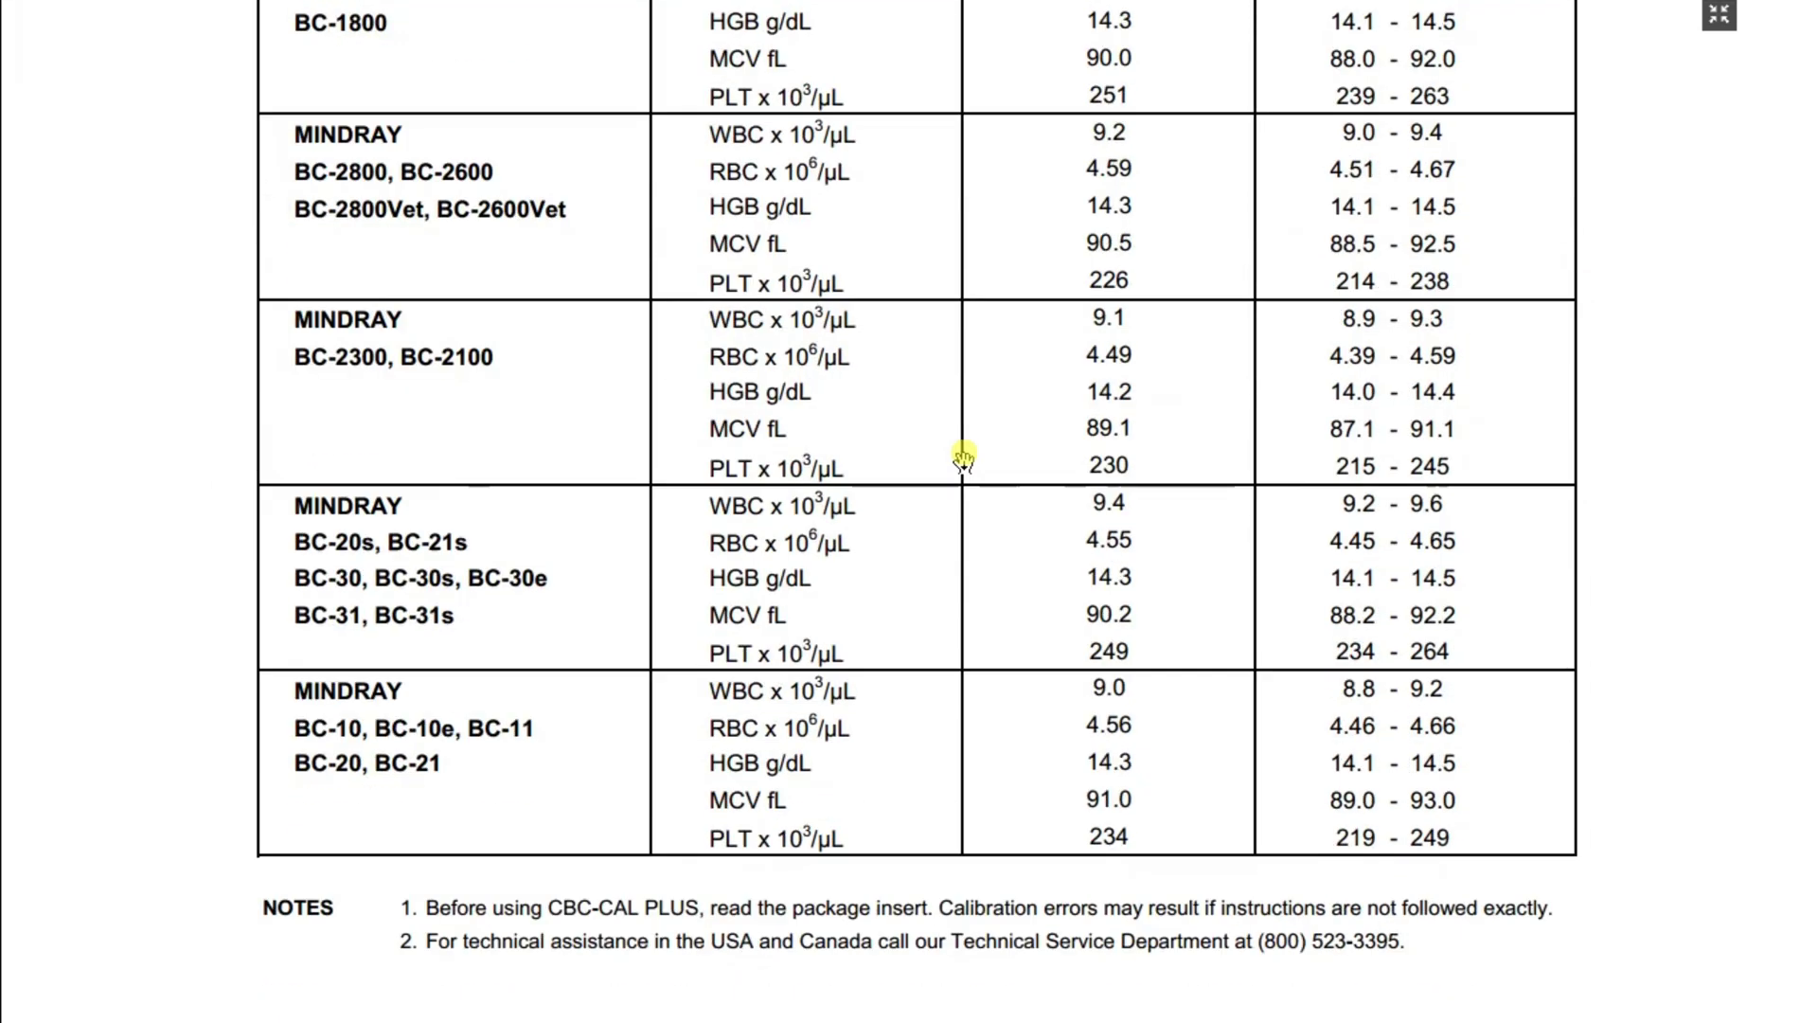
{"action": "scroll", "coordinate": [964, 459], "scroll_direction": "up", "scroll_amount": 1}
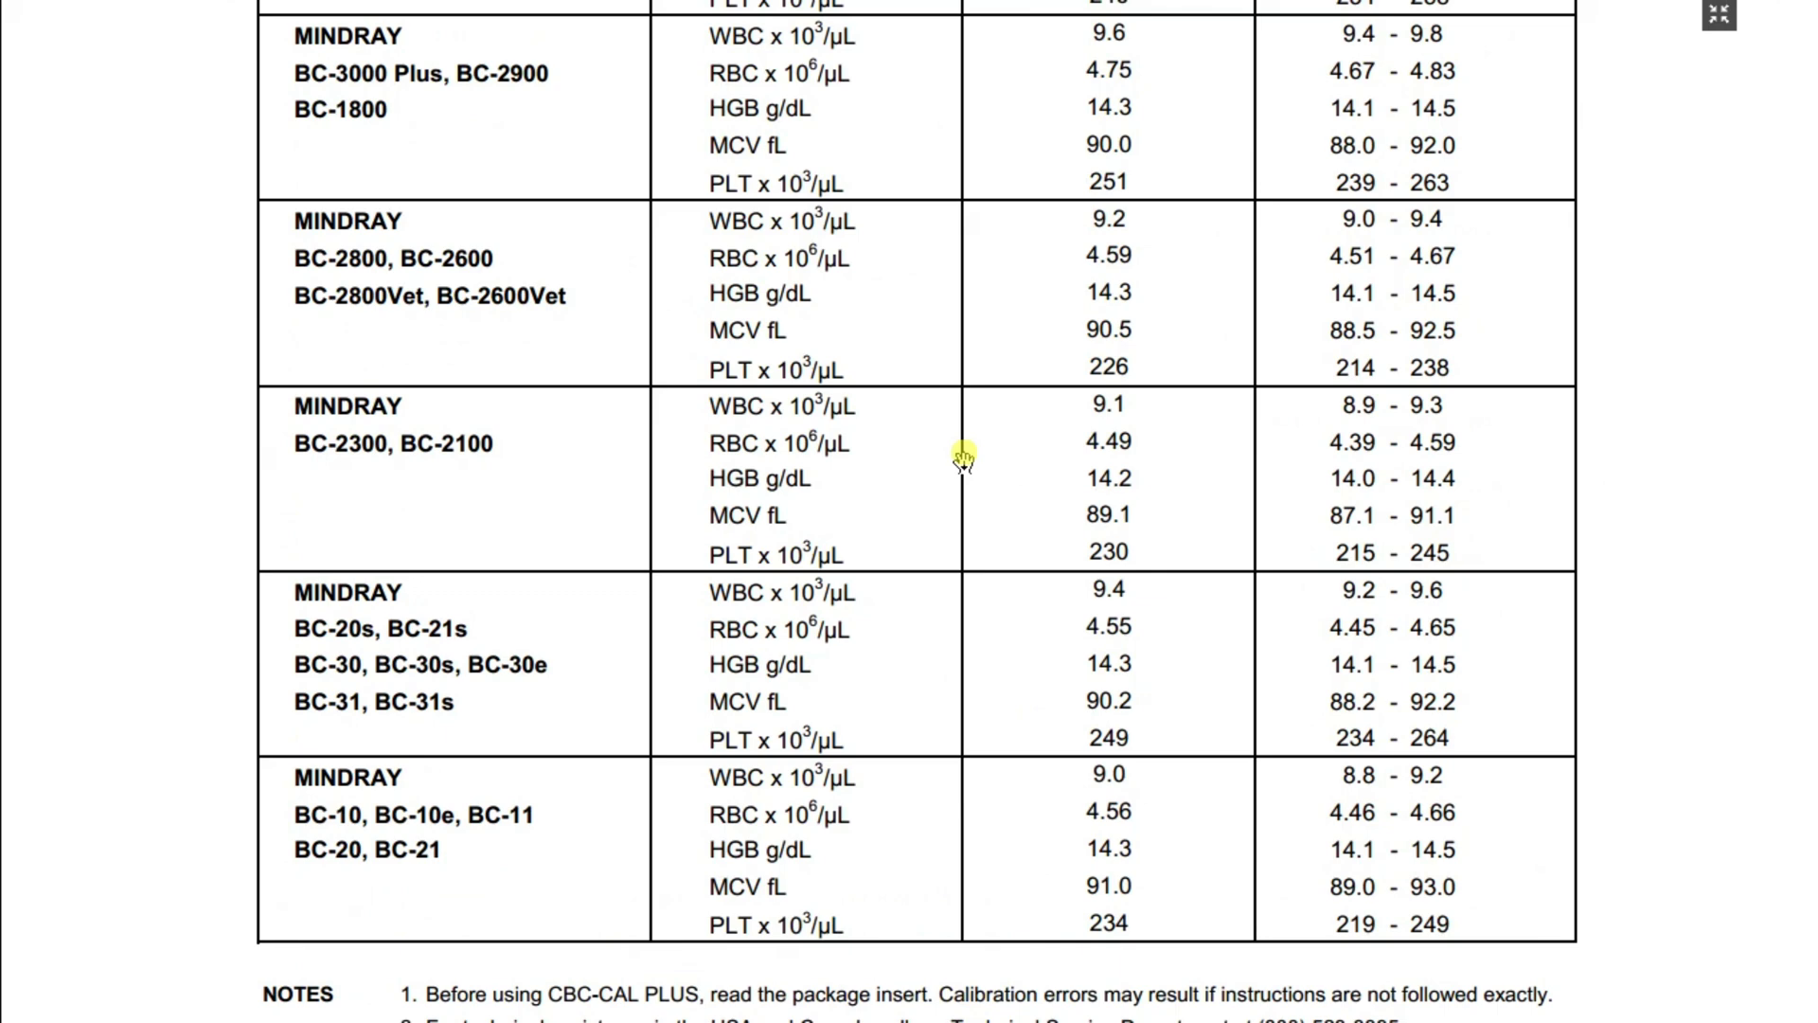
{"action": "scroll", "coordinate": [964, 459], "scroll_direction": "up", "scroll_amount": 4}
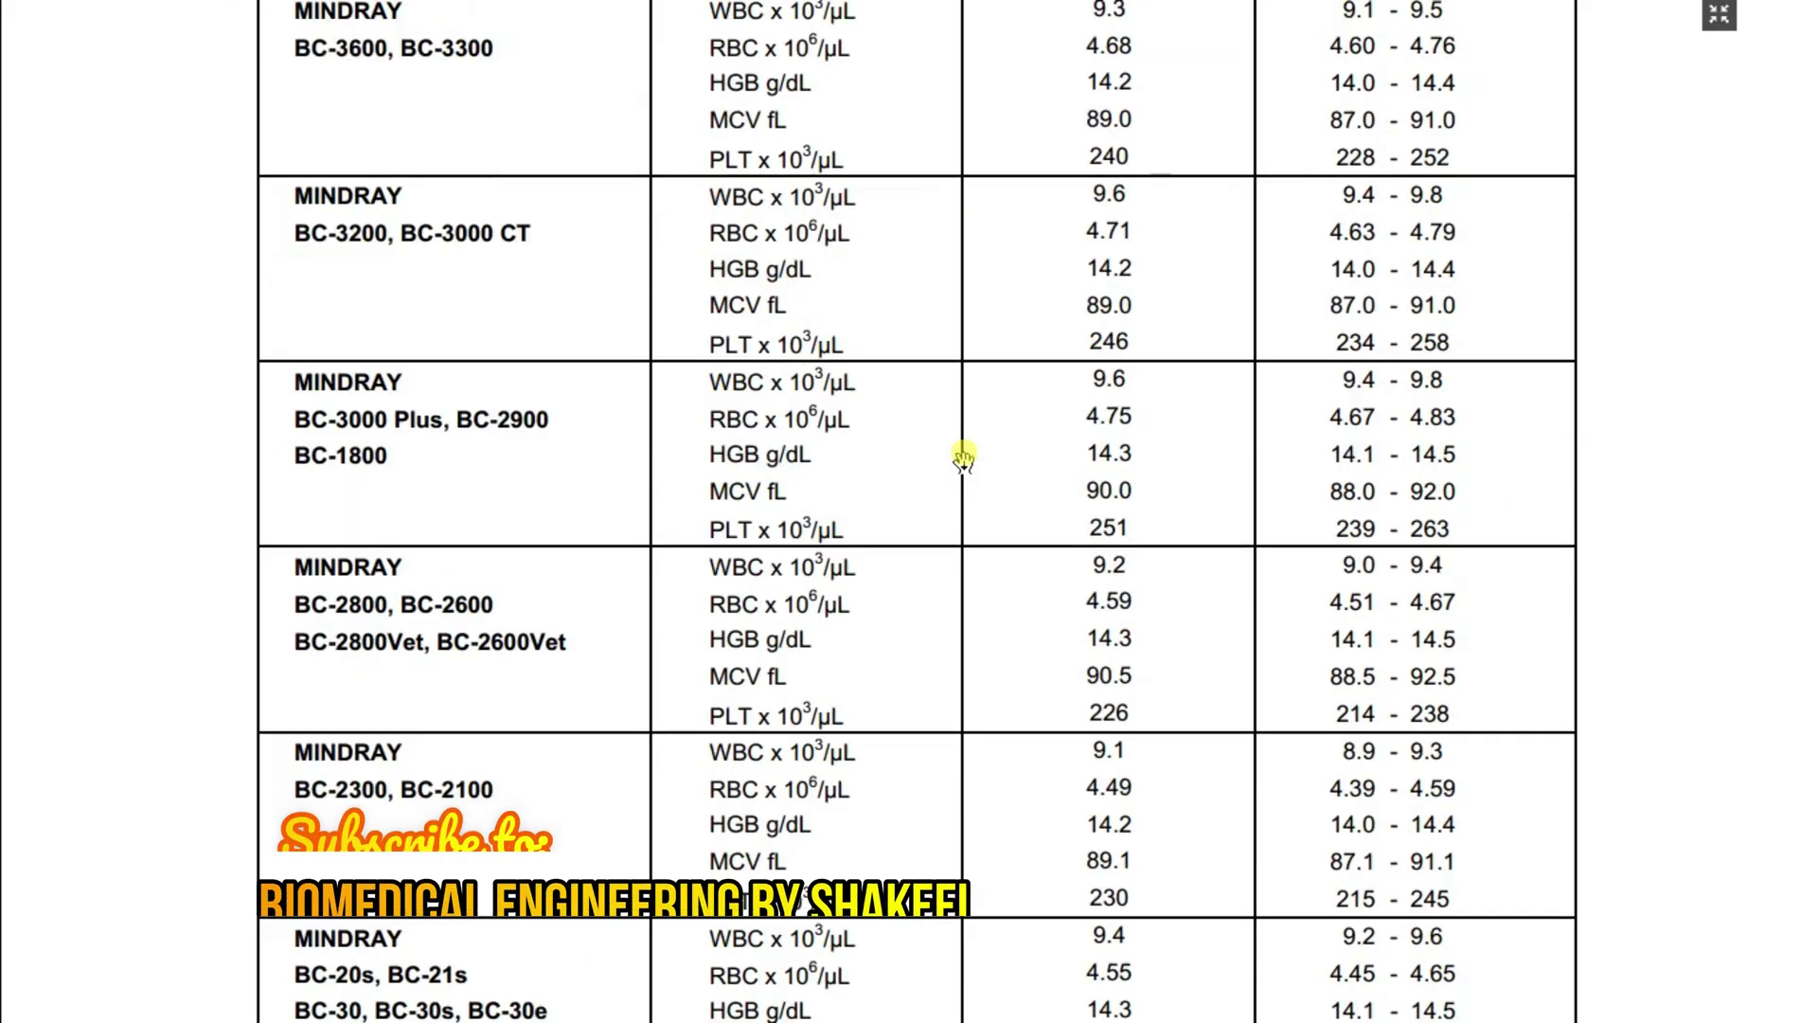
{"action": "scroll", "coordinate": [965, 459], "scroll_direction": "up", "scroll_amount": 10}
{"action": "scroll", "coordinate": [964, 459], "scroll_direction": "down", "scroll_amount": 2}
{"action": "scroll", "coordinate": [964, 459], "scroll_direction": "down", "scroll_amount": 8}
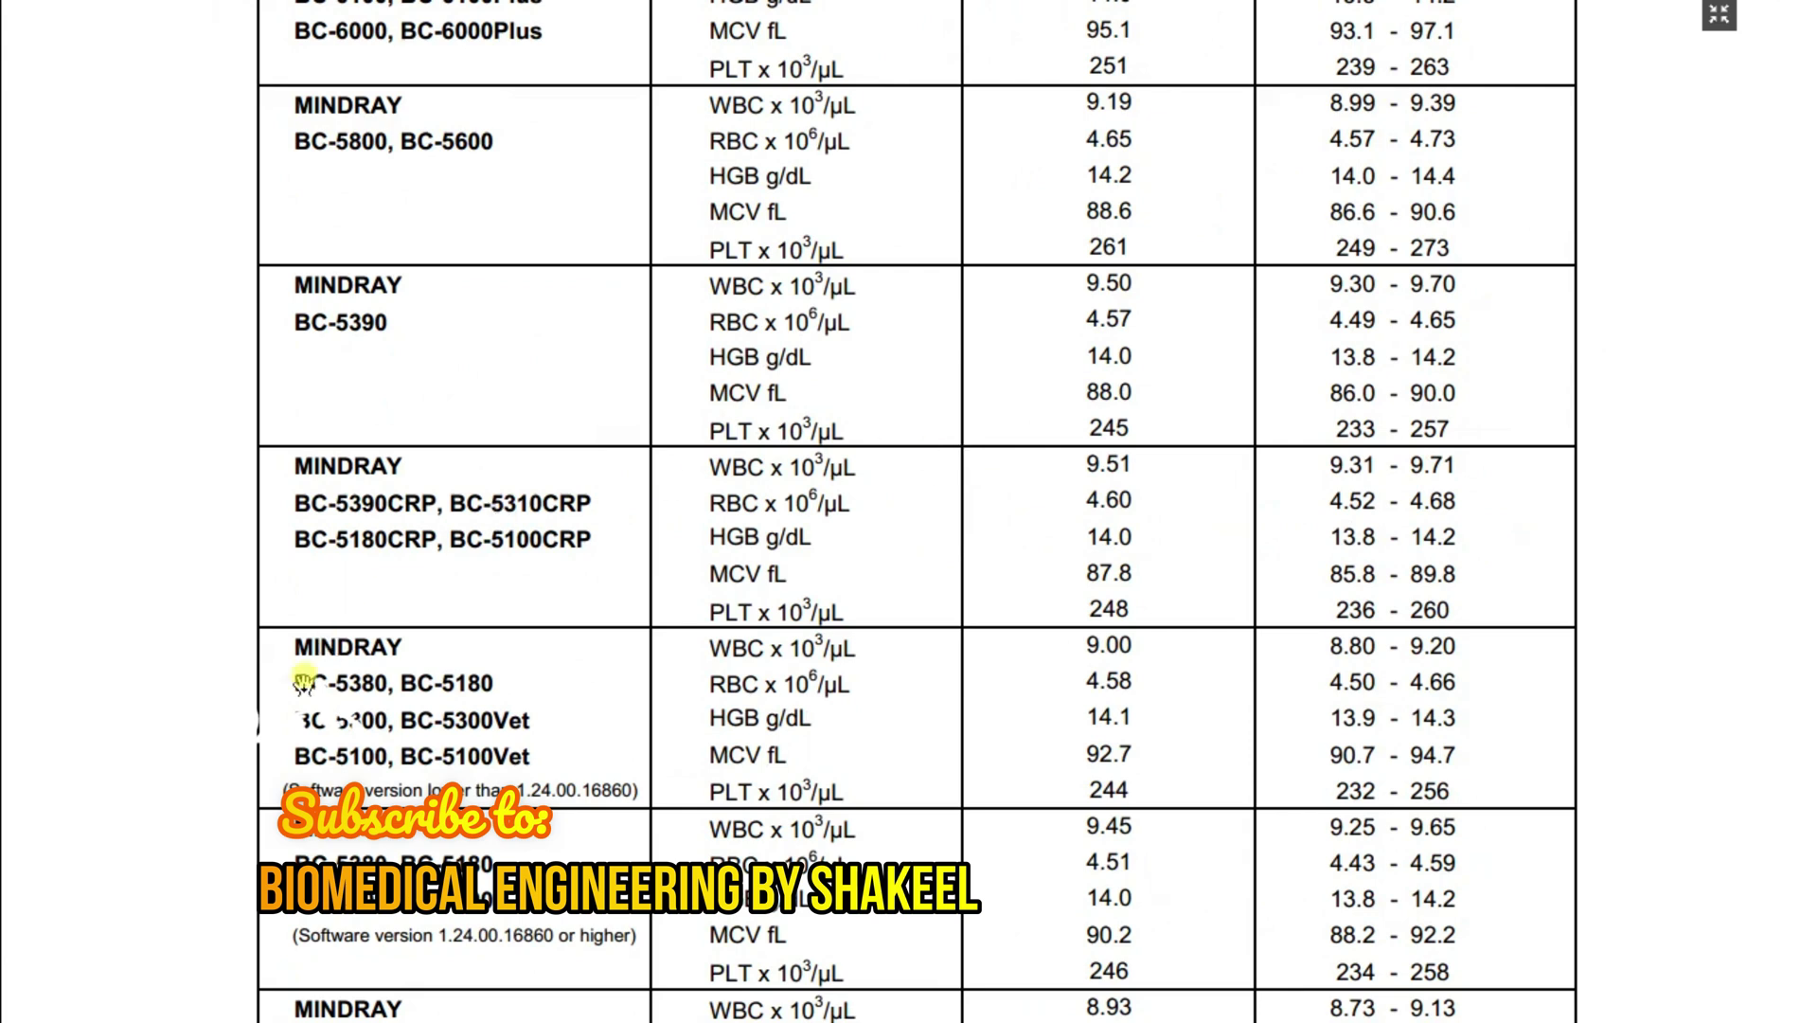
{"action": "left_click_drag", "start_coordinate": [297, 710], "coordinate": [377, 717]}
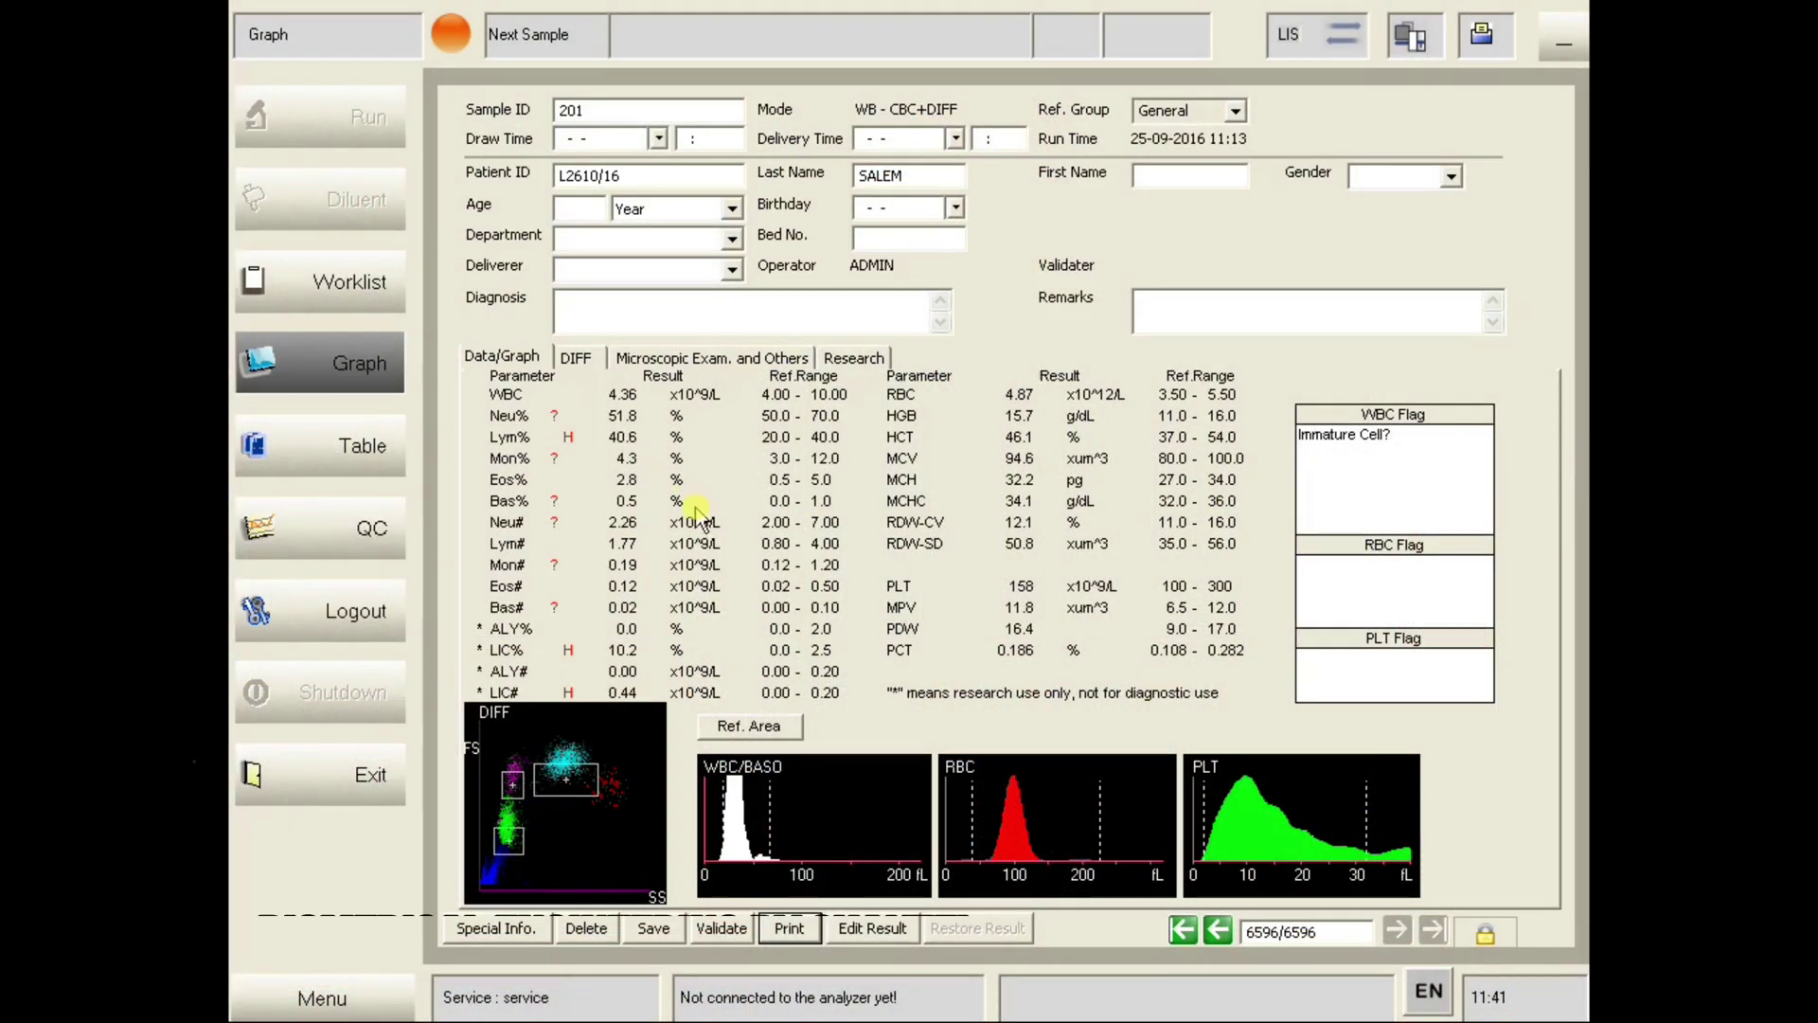
- Open the Worklist from the left sidebar
{"action": "left_click", "coordinate": [357, 301]}
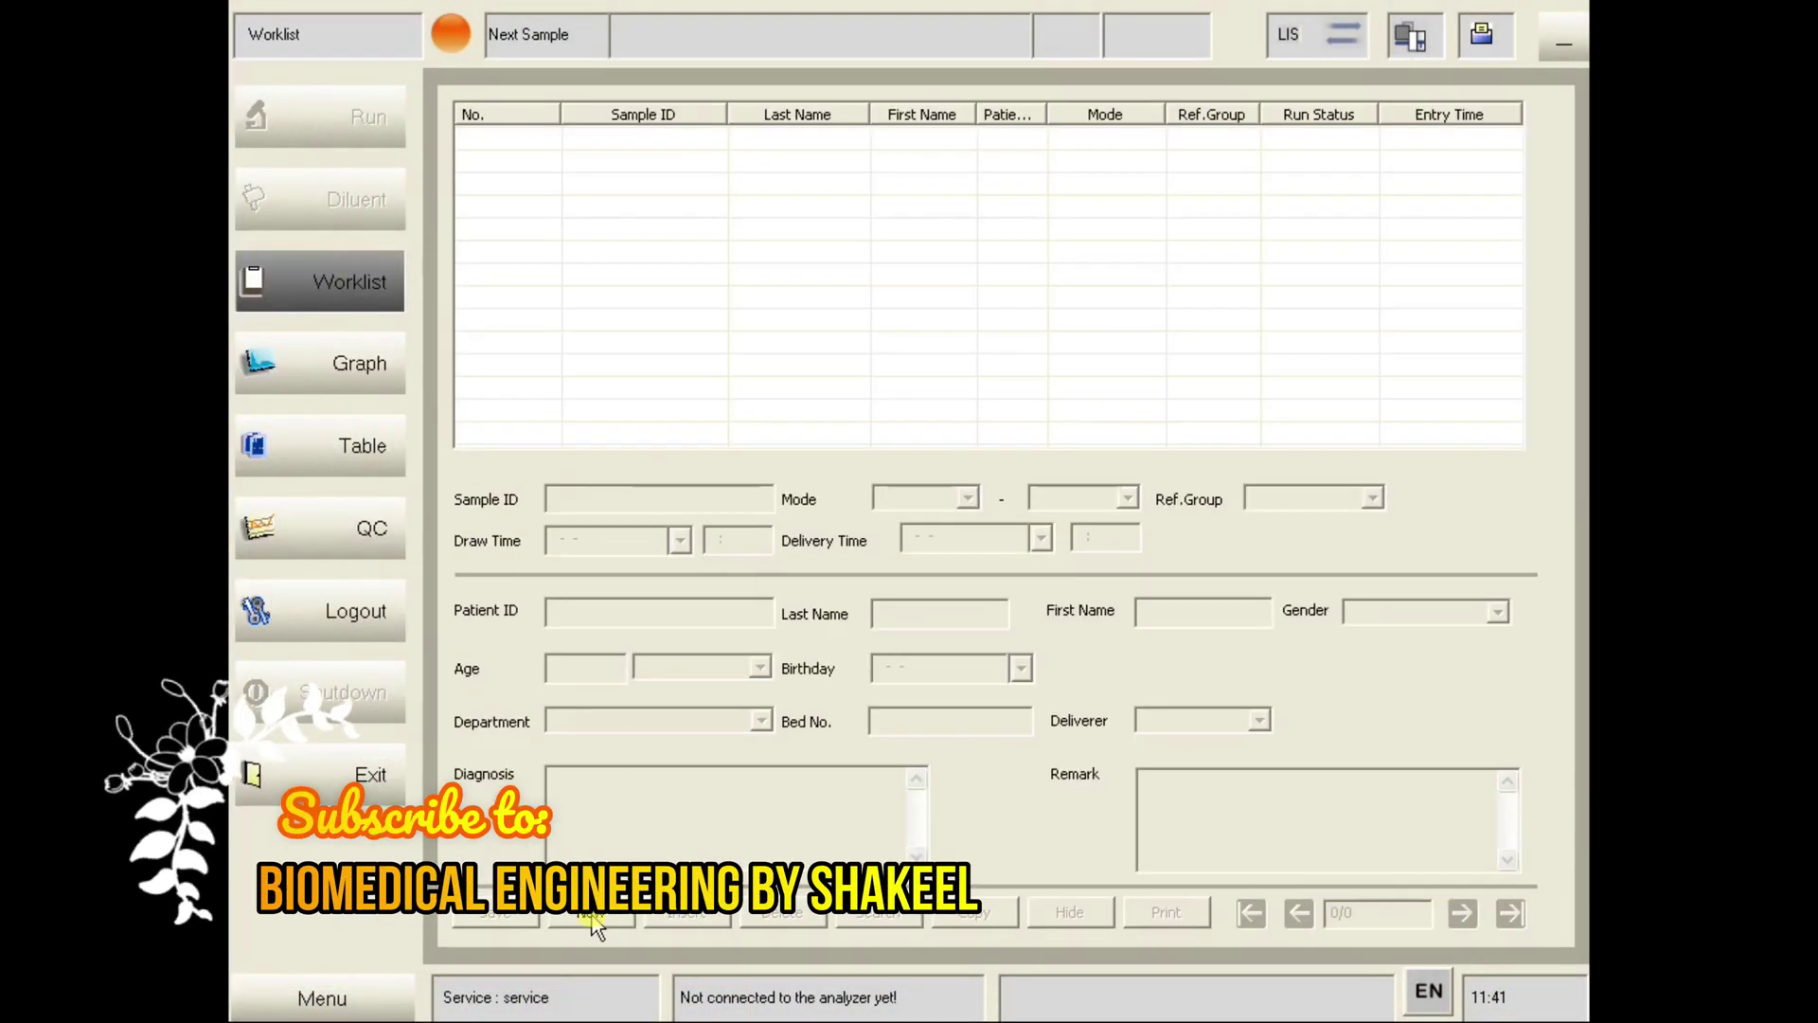
- Add a worklist entry with WB mode, CBC+DIFF analysis and the General reference group
{"action": "left_click", "coordinate": [591, 914]}
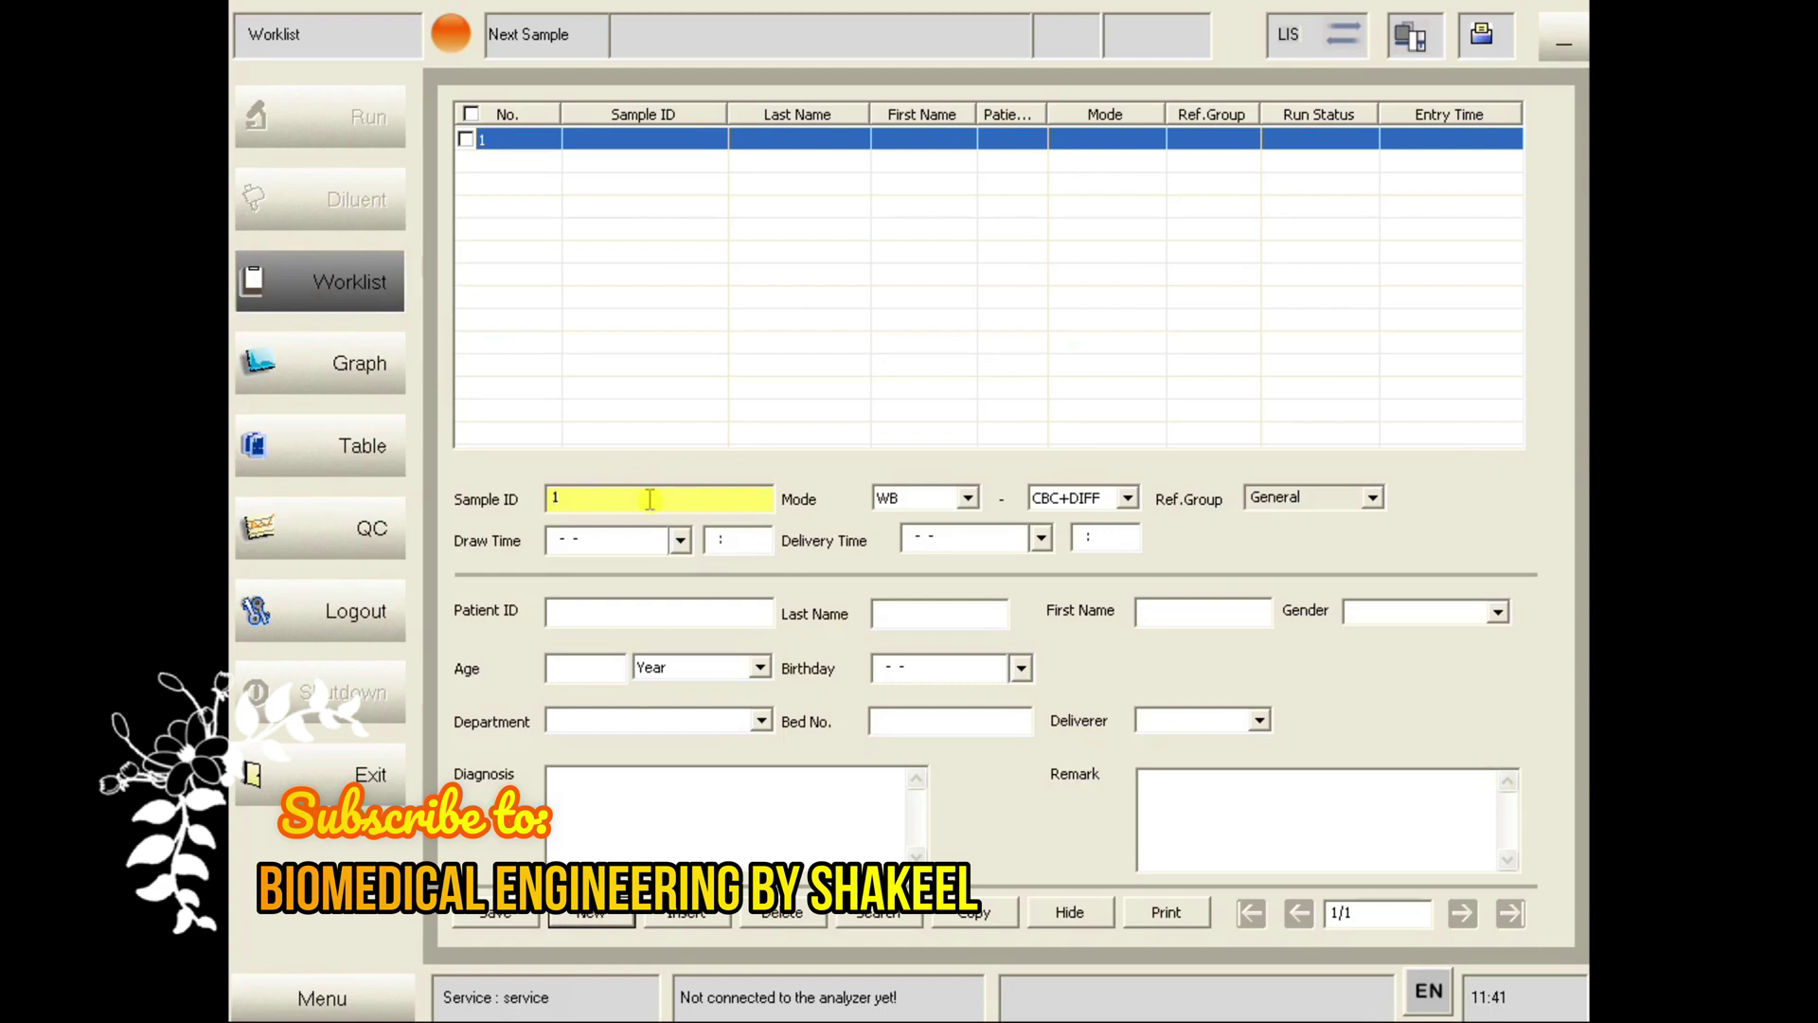
{"action": "left_click", "coordinate": [969, 500]}
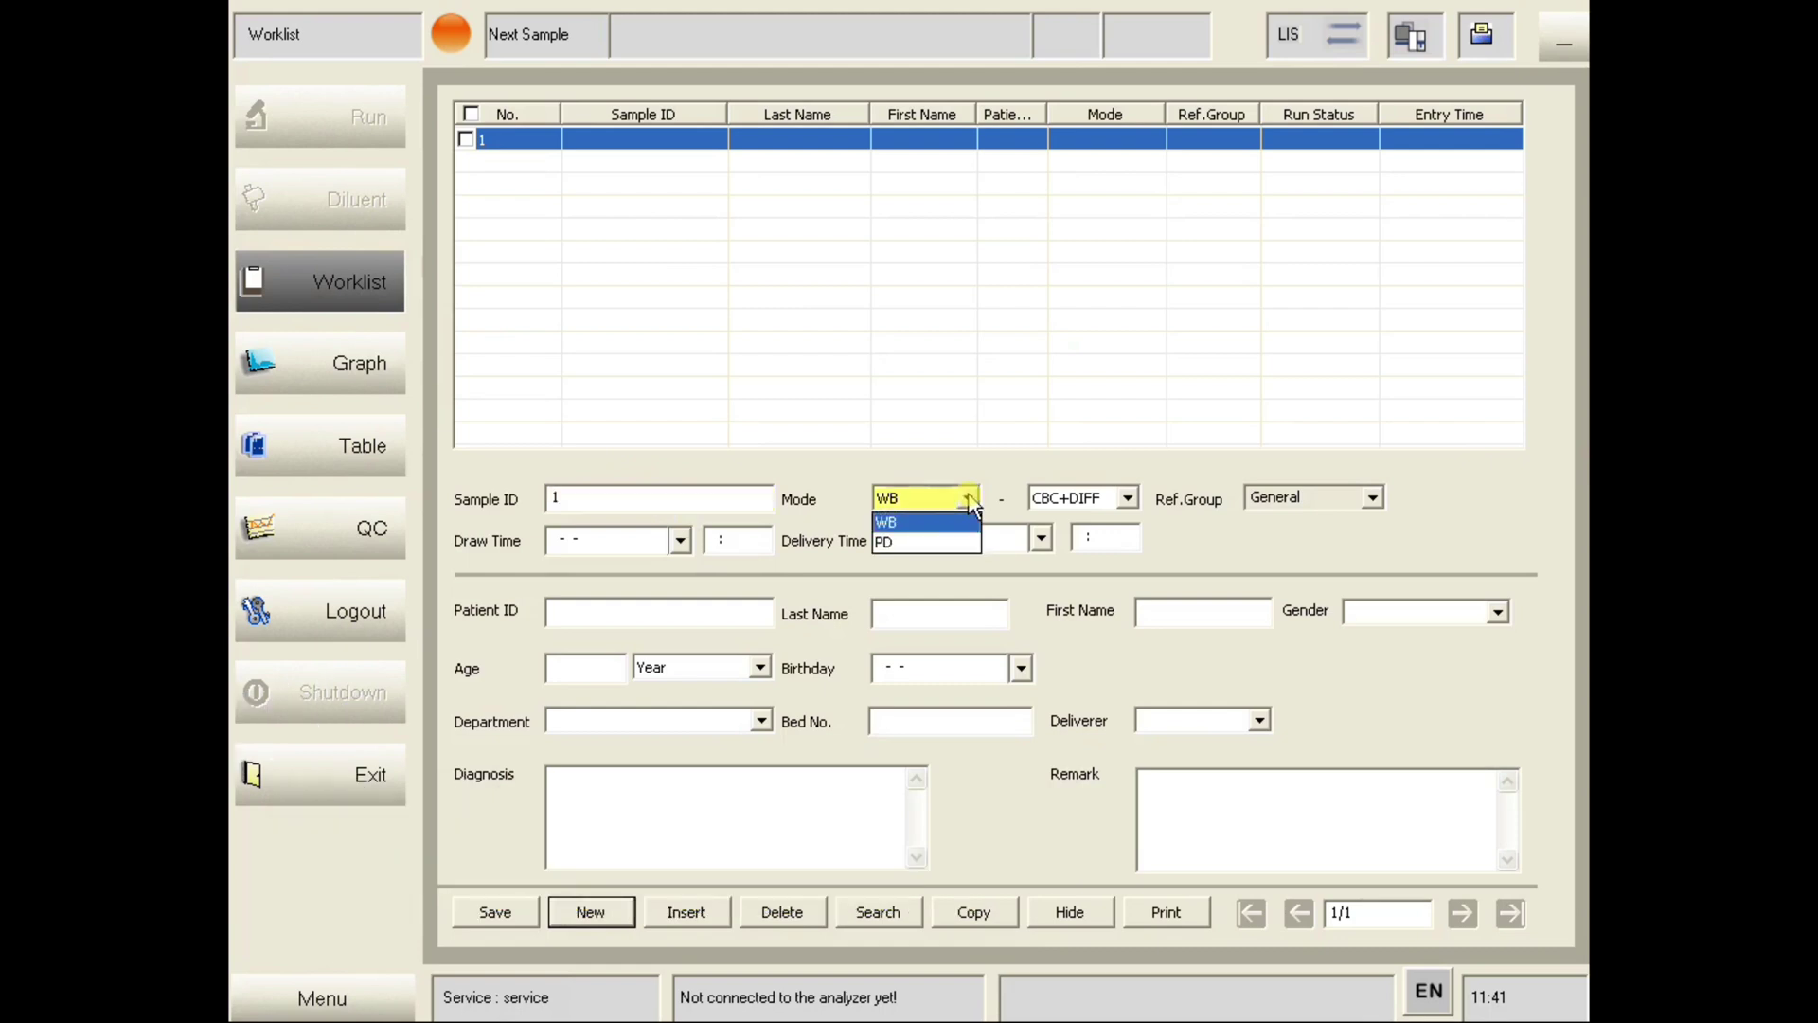
{"action": "left_click", "coordinate": [969, 499]}
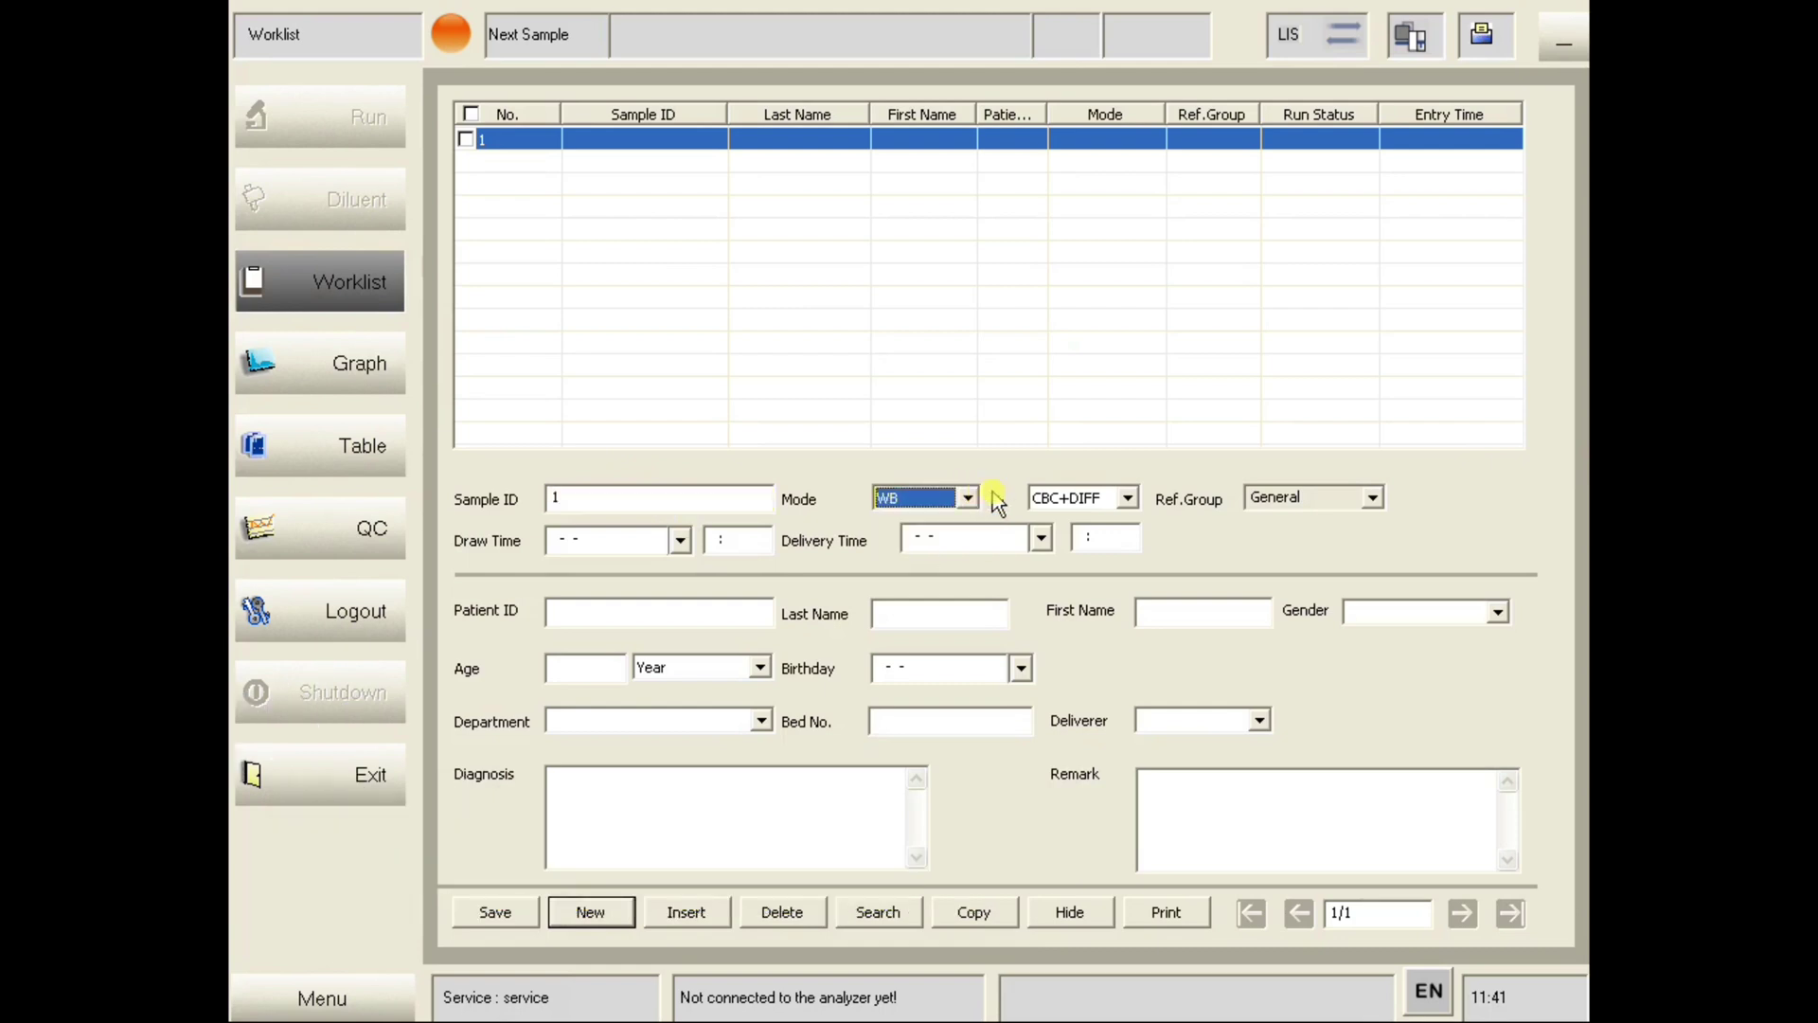
{"action": "left_click", "coordinate": [1129, 499]}
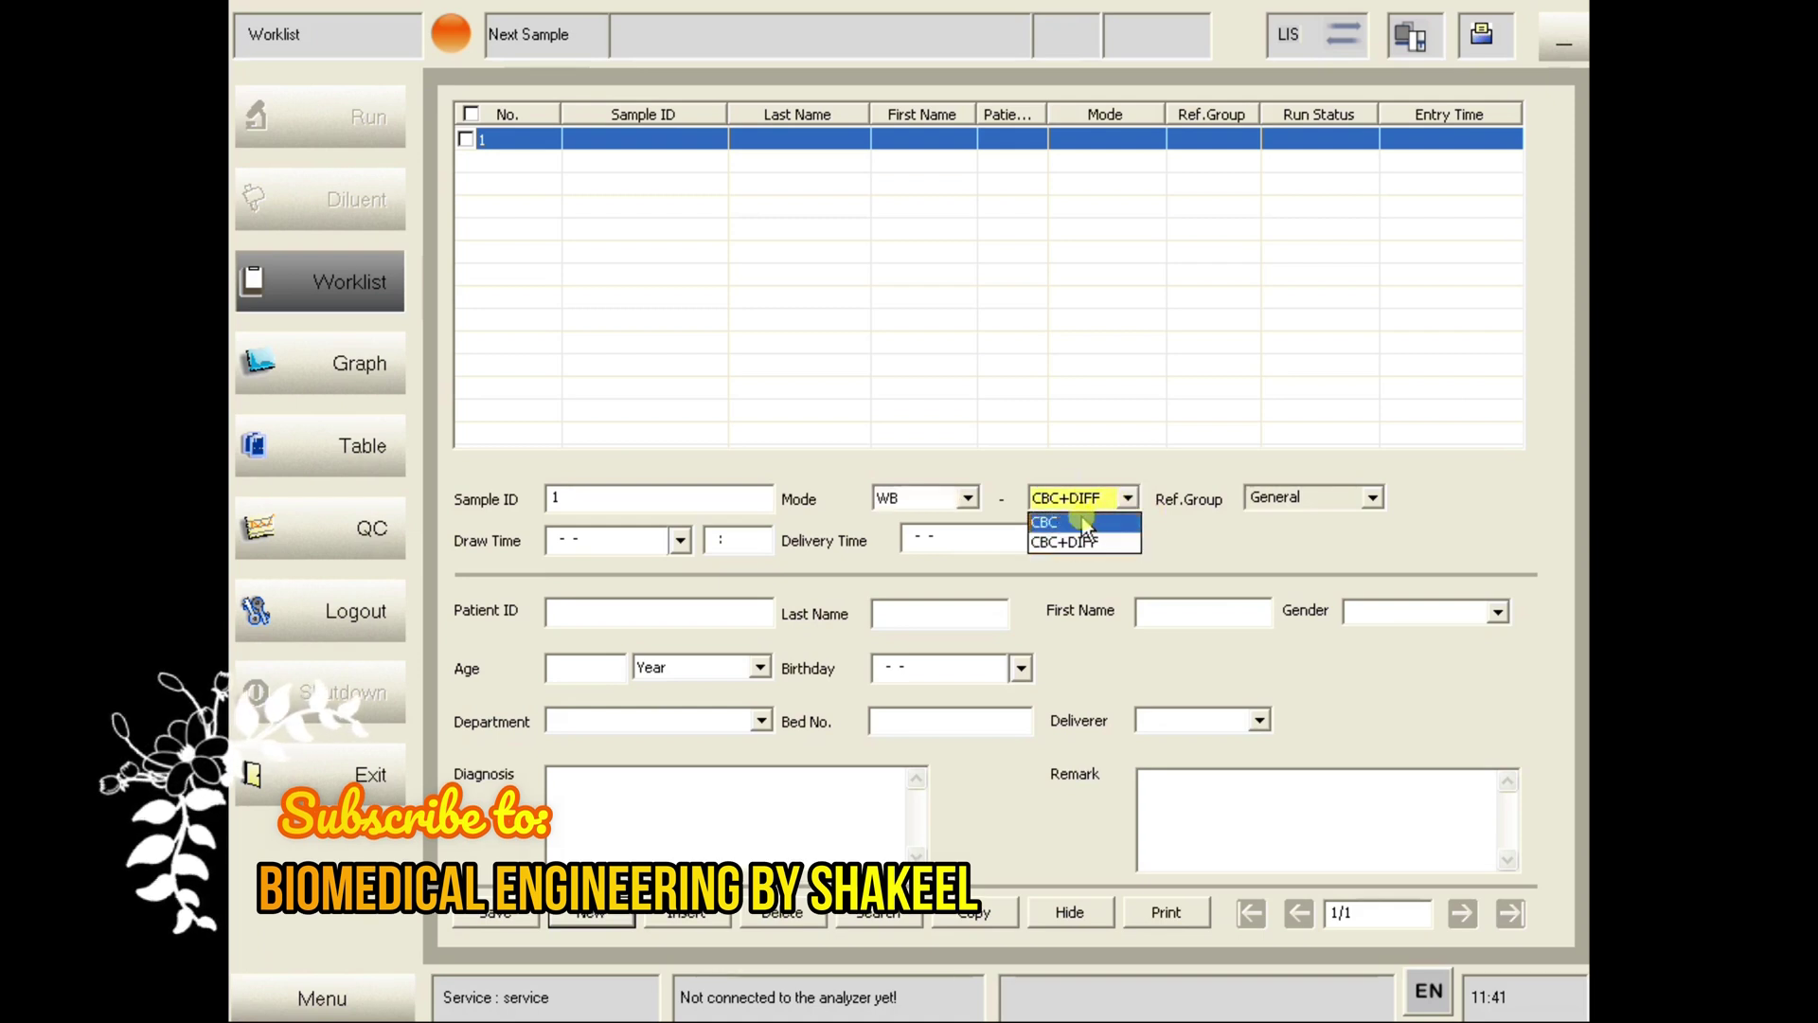
{"action": "left_click", "coordinate": [1167, 516]}
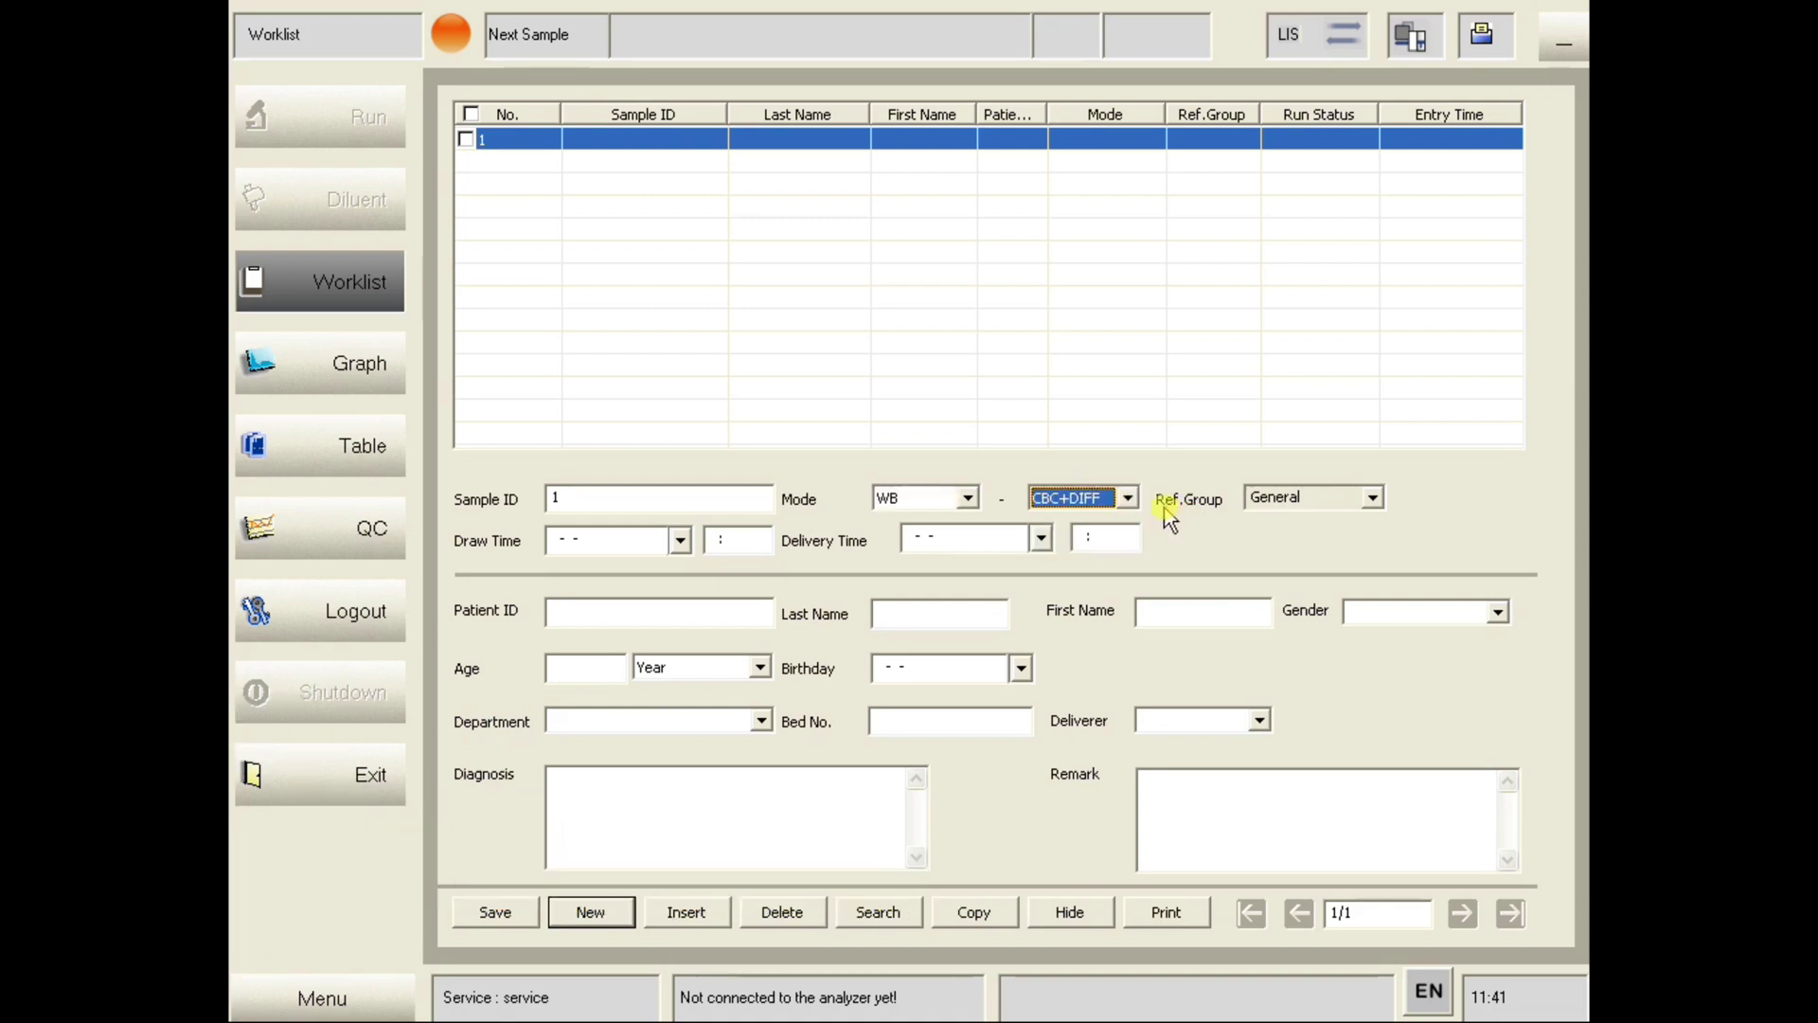
{"action": "left_click", "coordinate": [1374, 501]}
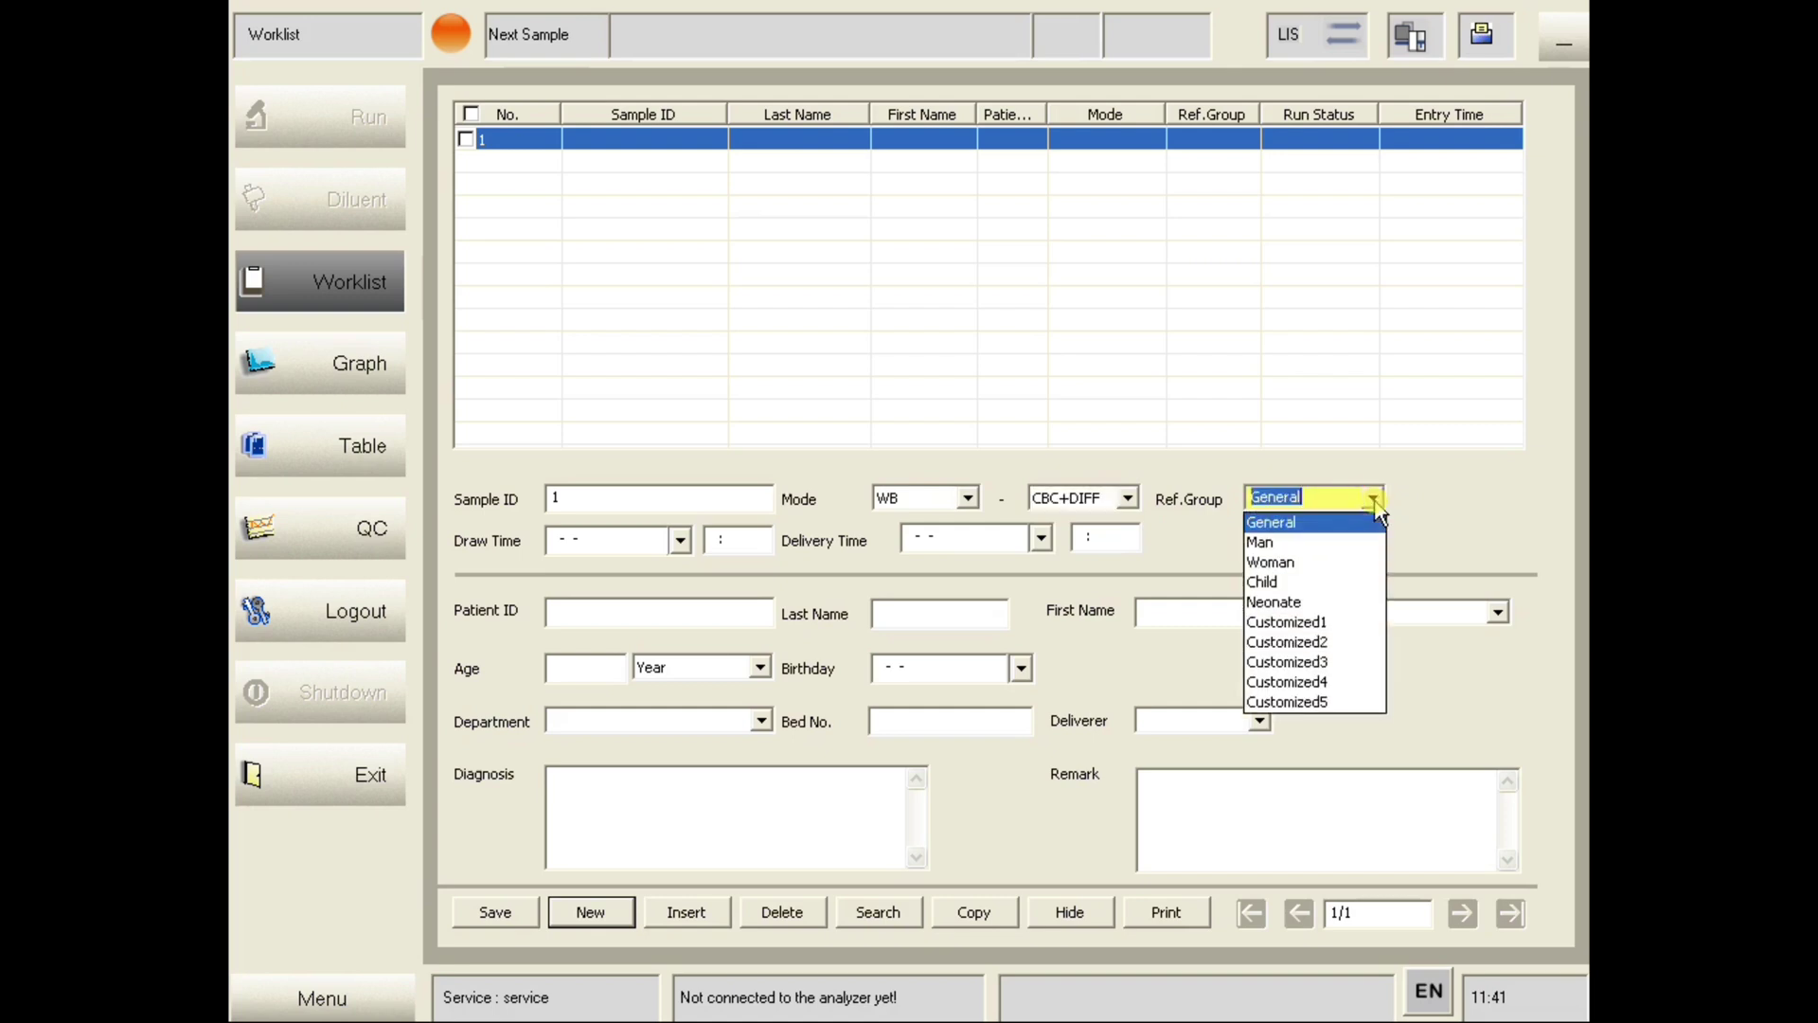
{"action": "left_click", "coordinate": [1300, 544]}
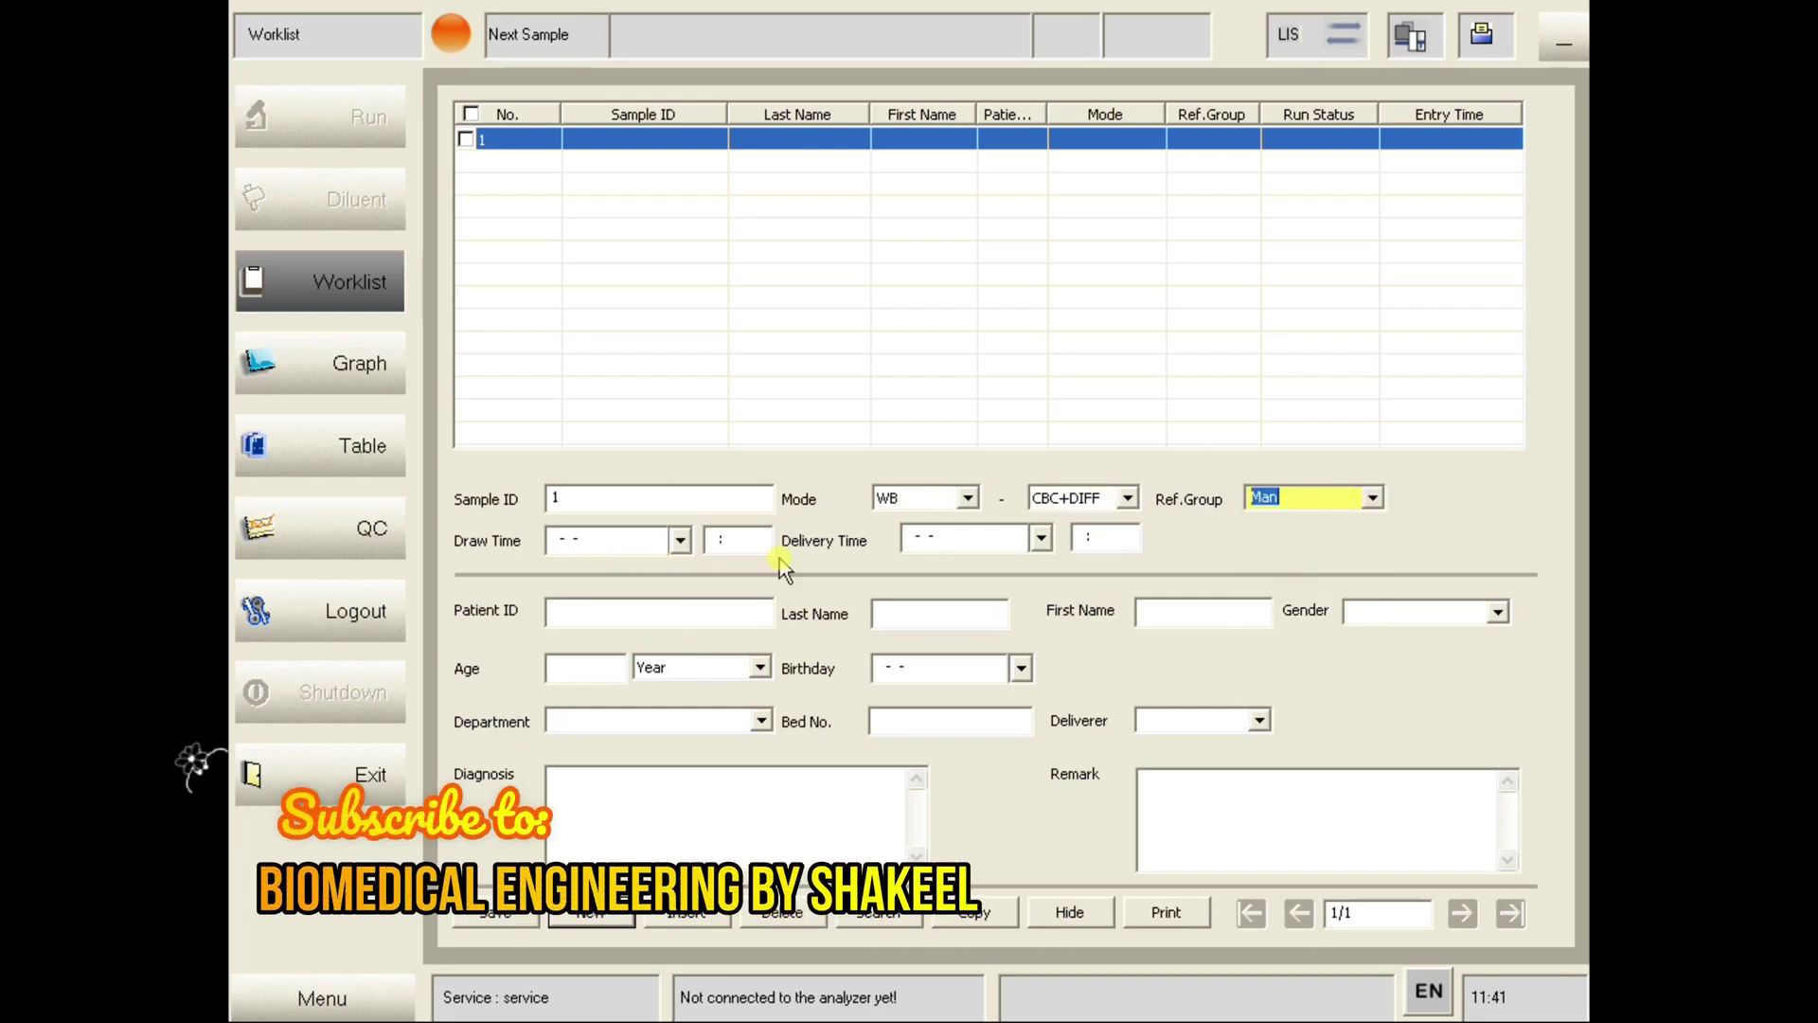
- Enter the patient ID, last name and first name, and set gender to Male
{"action": "left_click", "coordinate": [666, 614]}
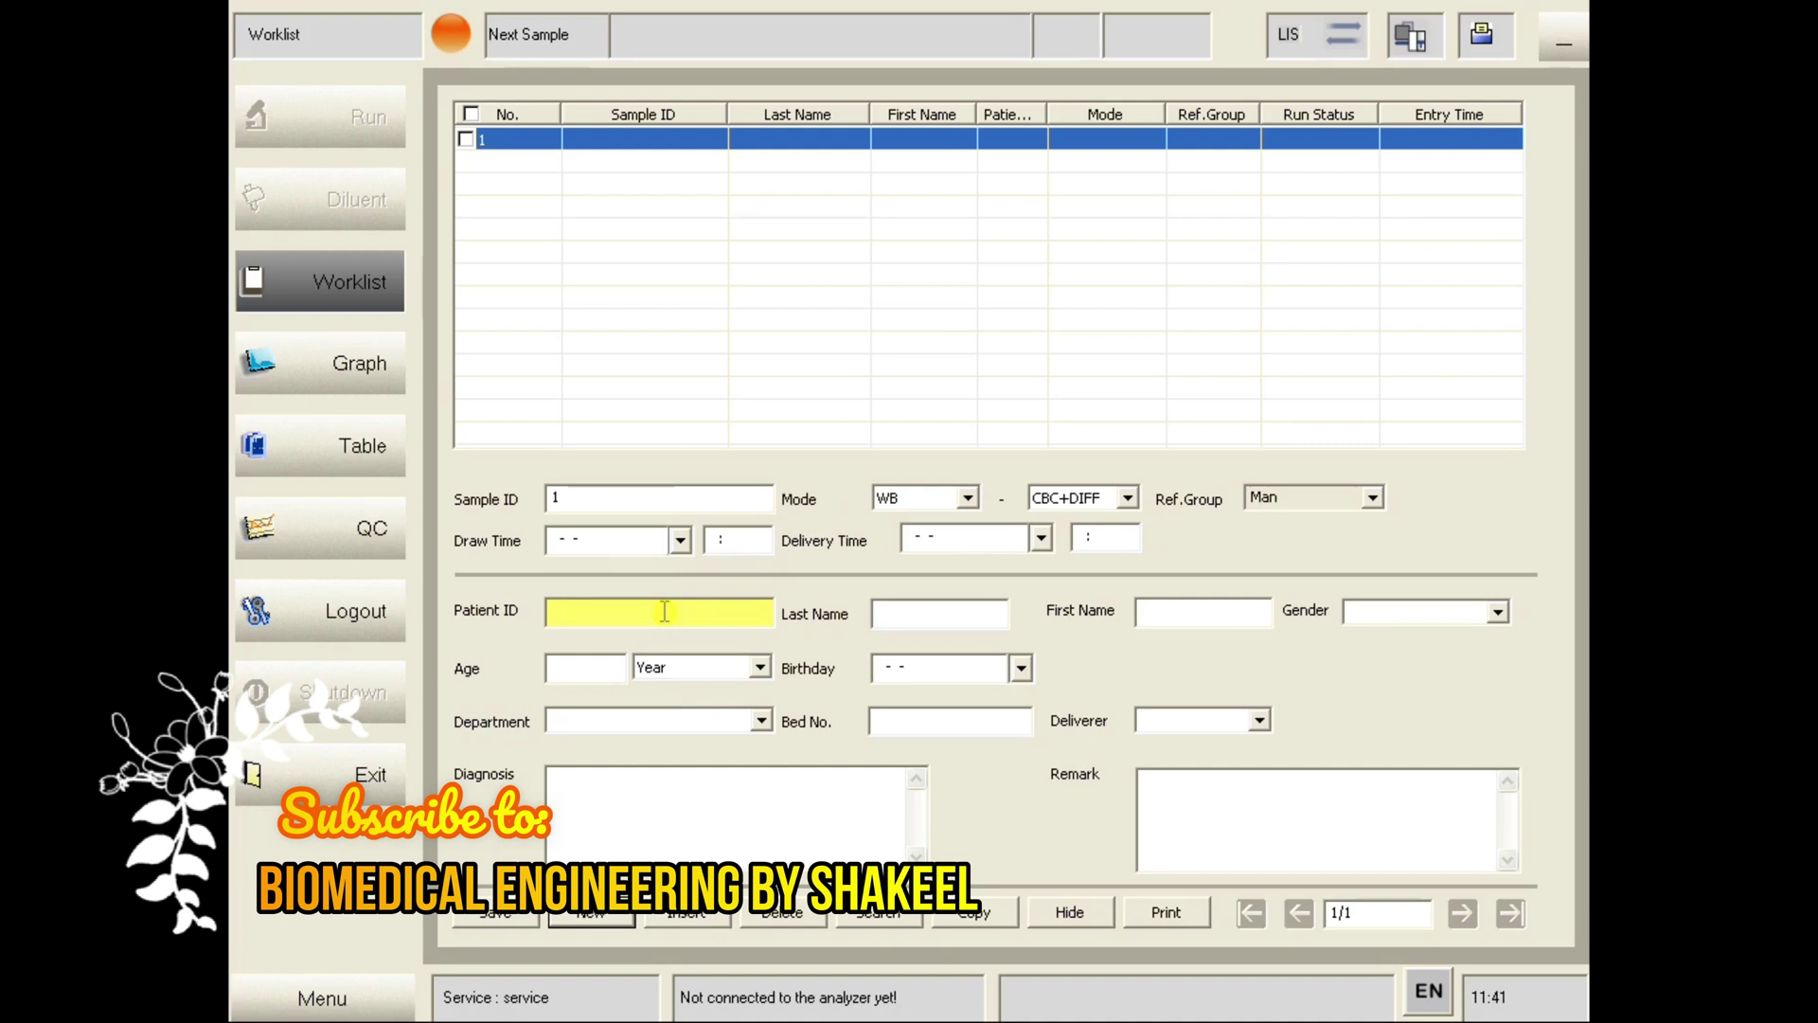
{"action": "type", "text": "123456"}
{"action": "left_click", "coordinate": [940, 613]}
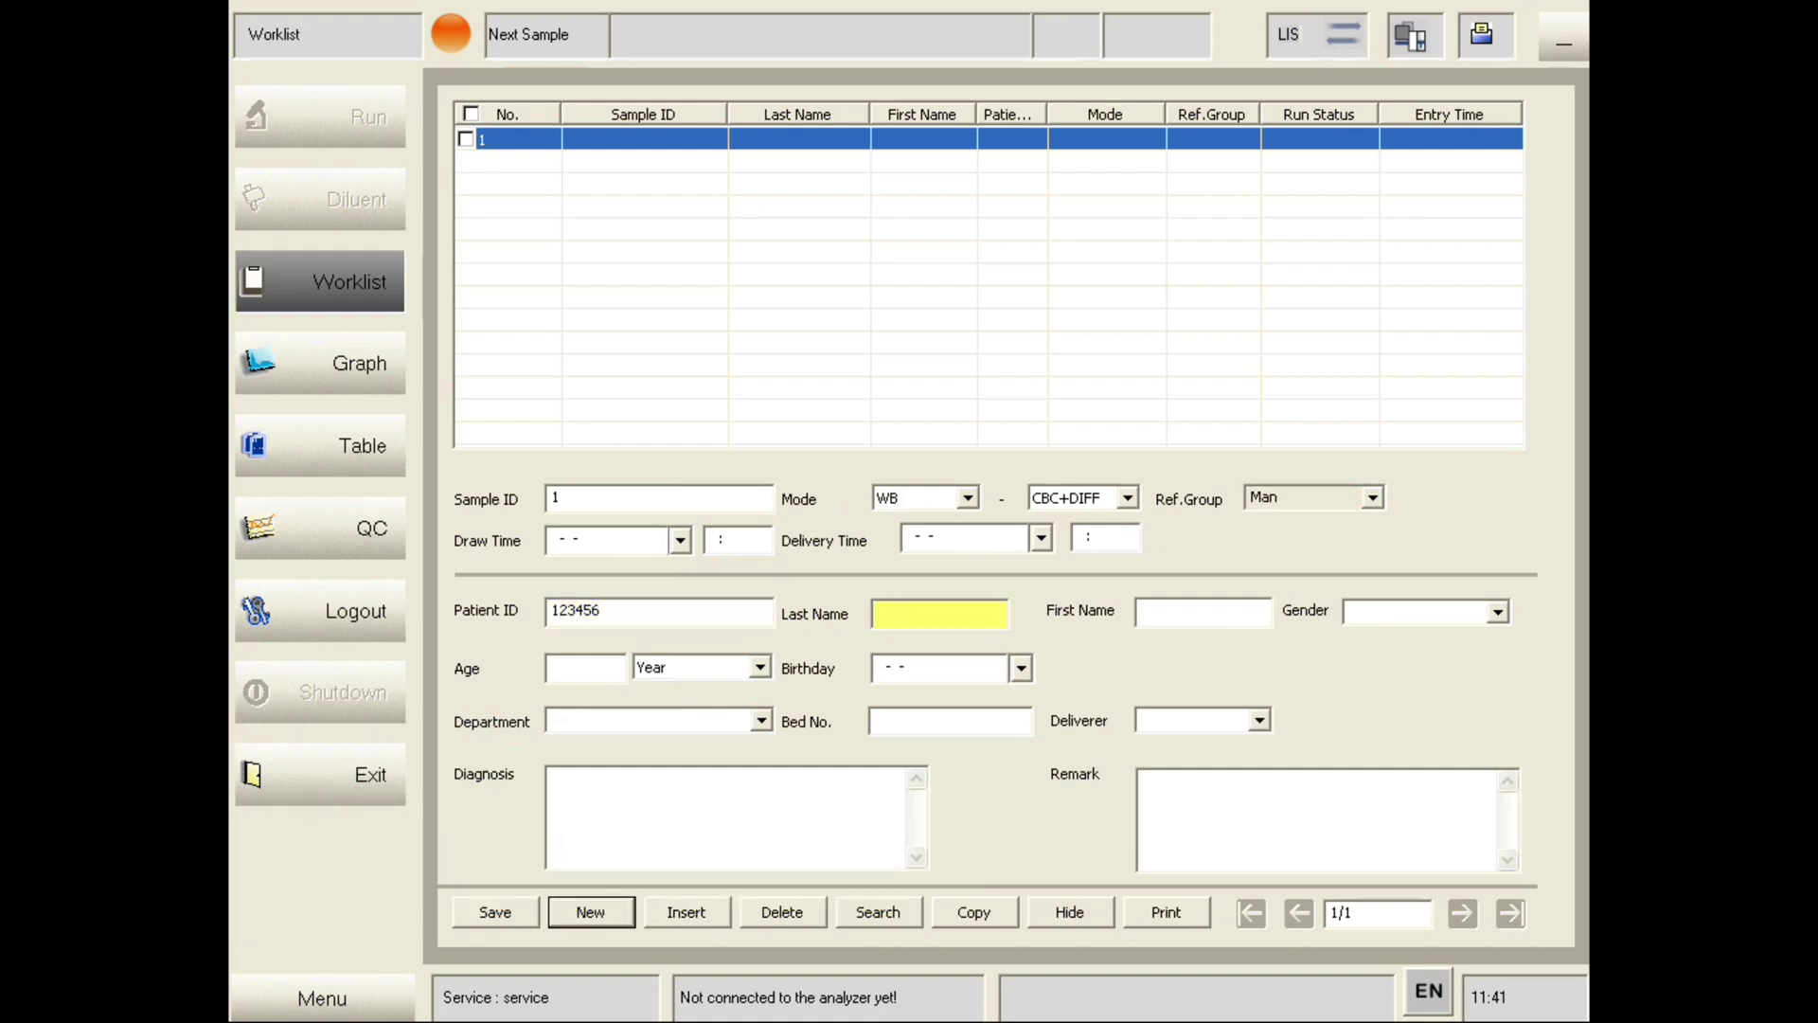
{"action": "key", "text": "Tab"}
{"action": "key", "text": "Tab"}
{"action": "key", "text": "alt+Down"}
{"action": "type", "text": "M"}
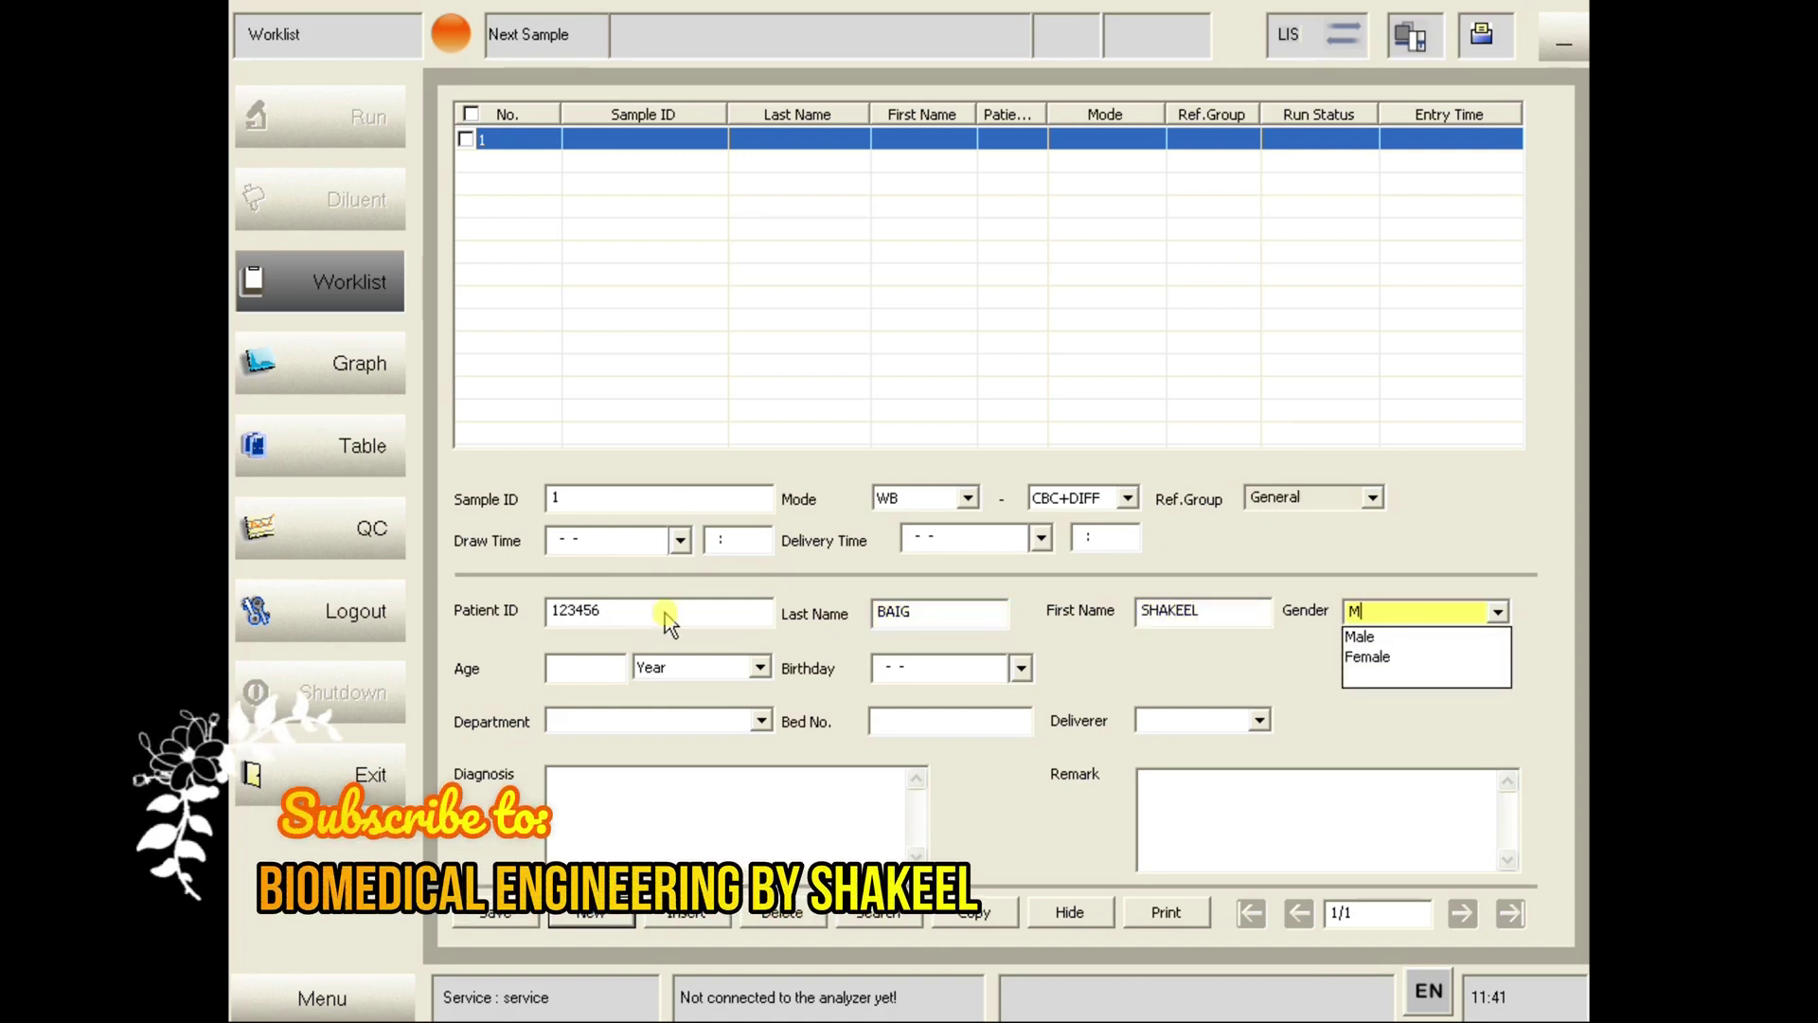
{"action": "left_click", "coordinate": [1373, 638]}
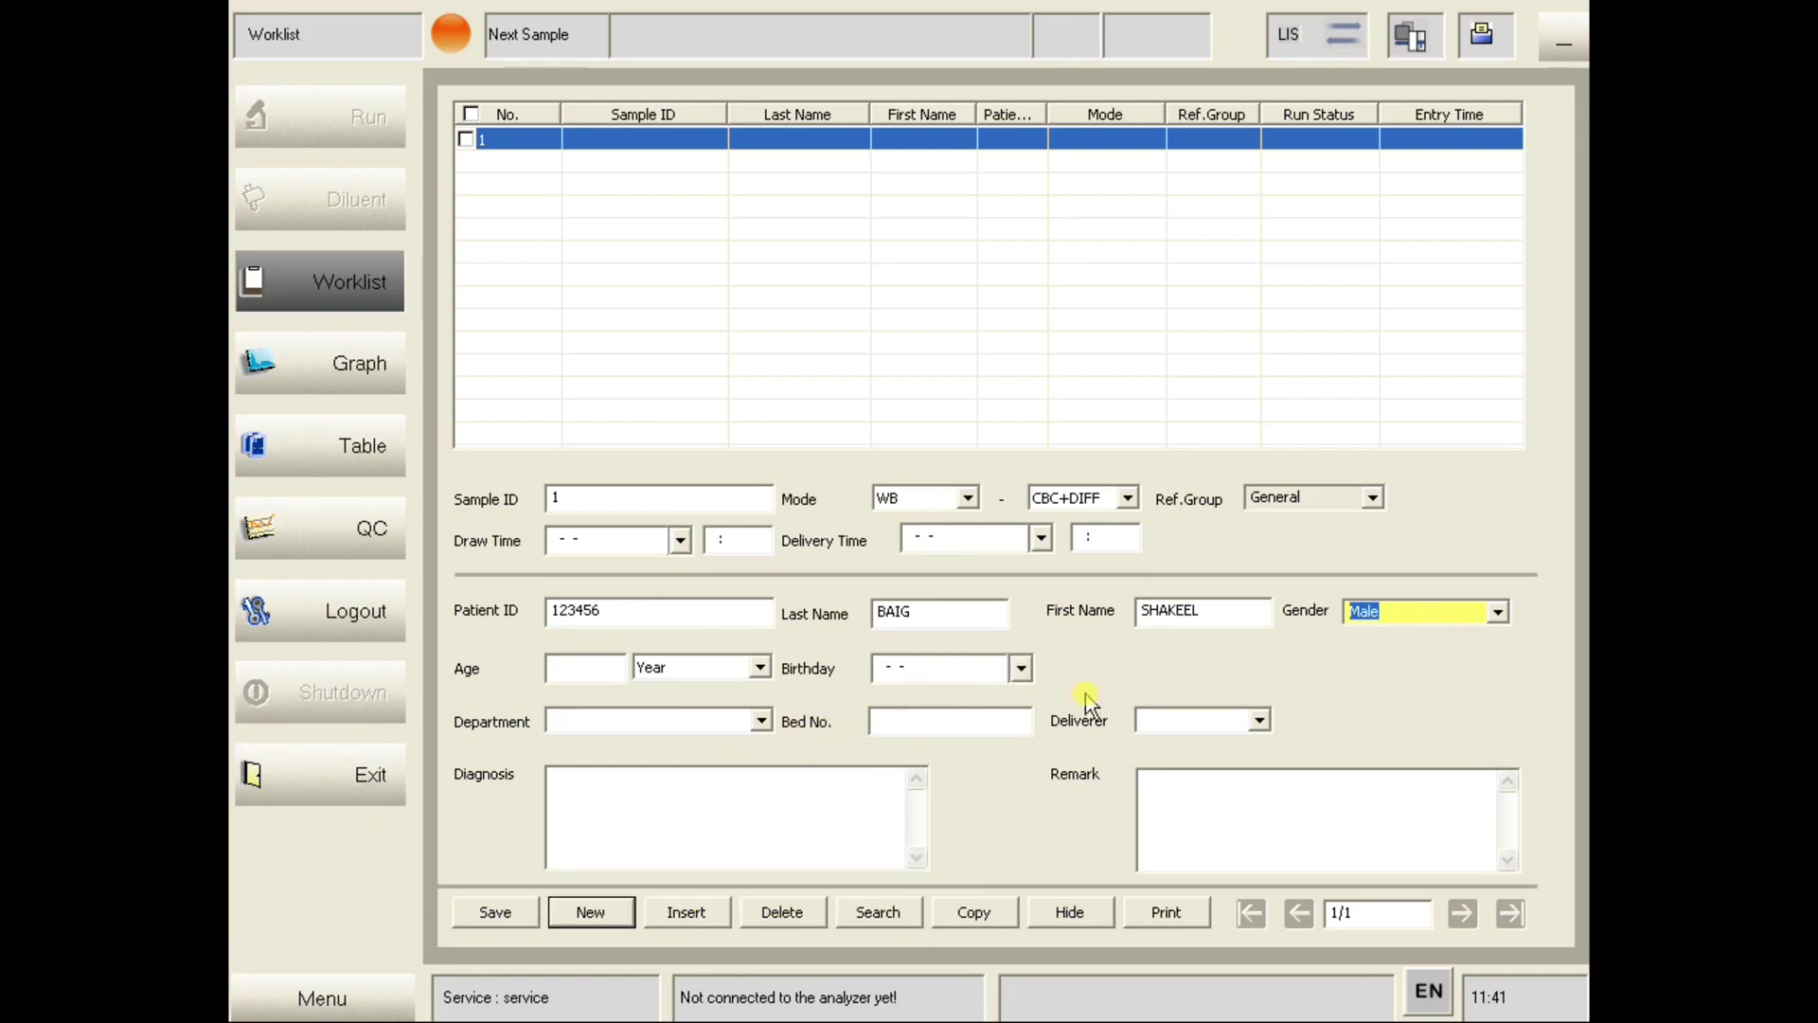
- Save the sample 1 worklist entry and return to the Graph view
{"action": "left_click", "coordinate": [496, 913]}
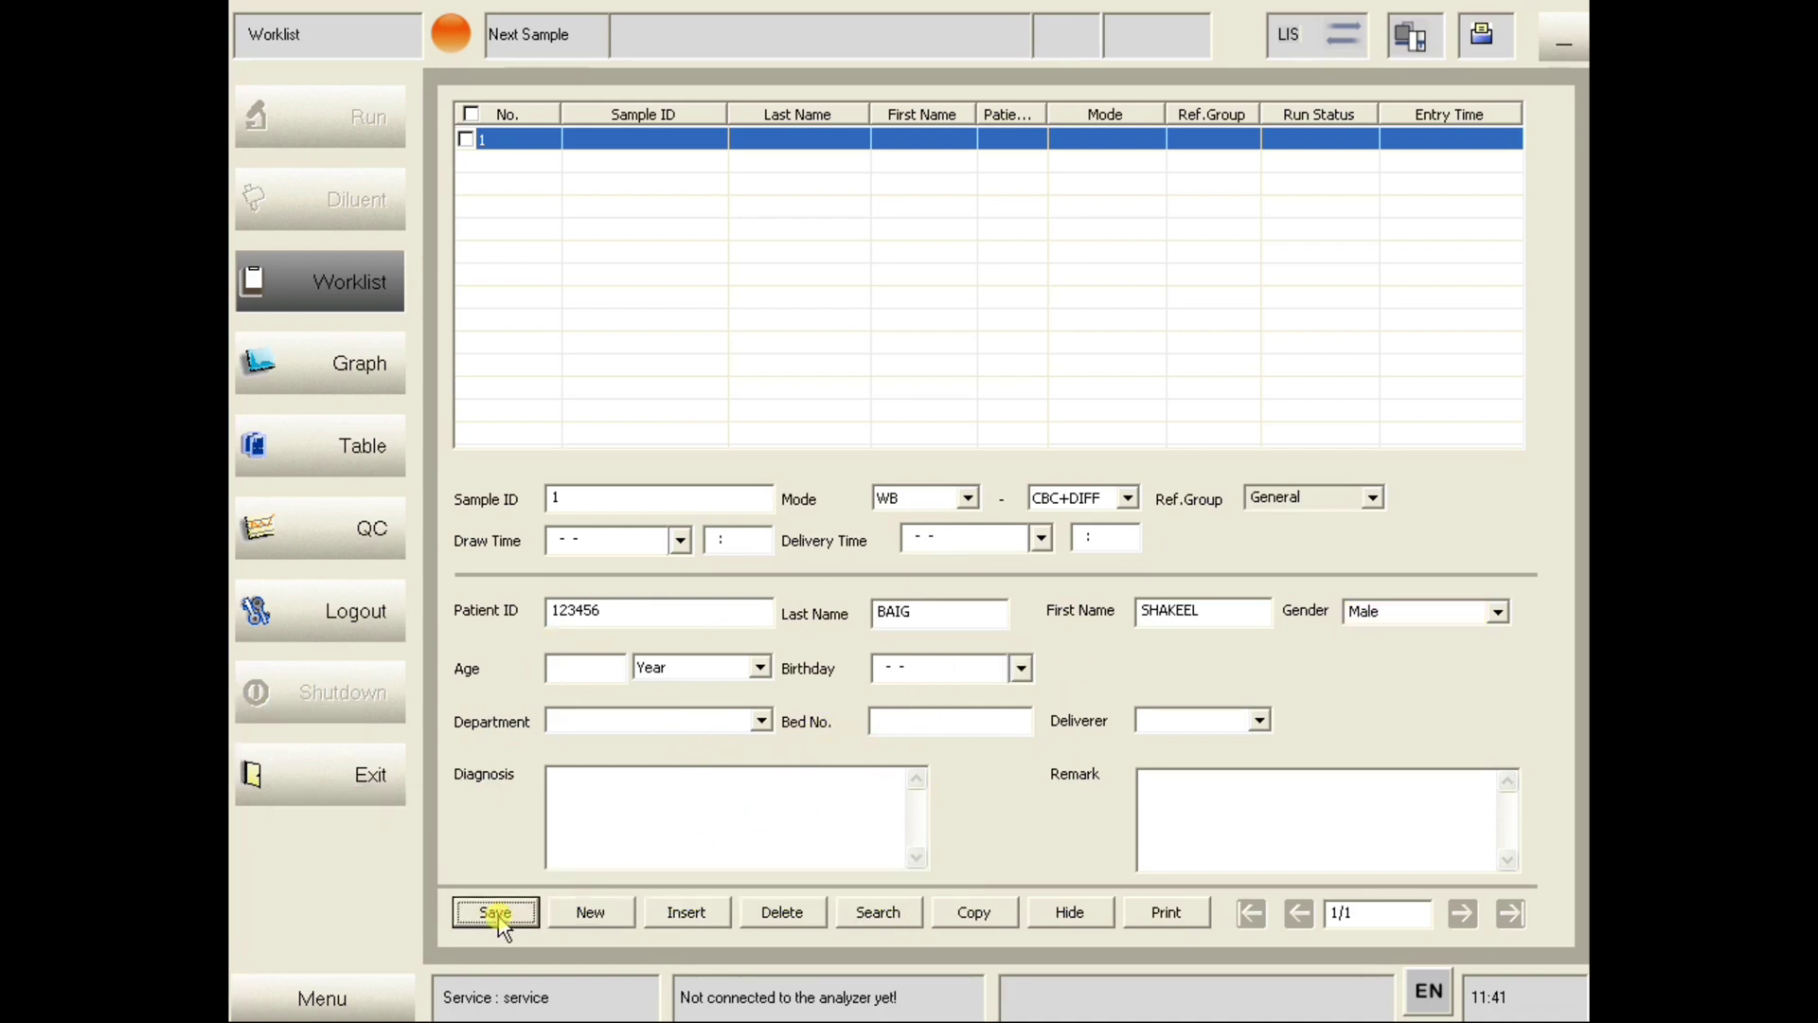
{"action": "left_click", "coordinate": [658, 144]}
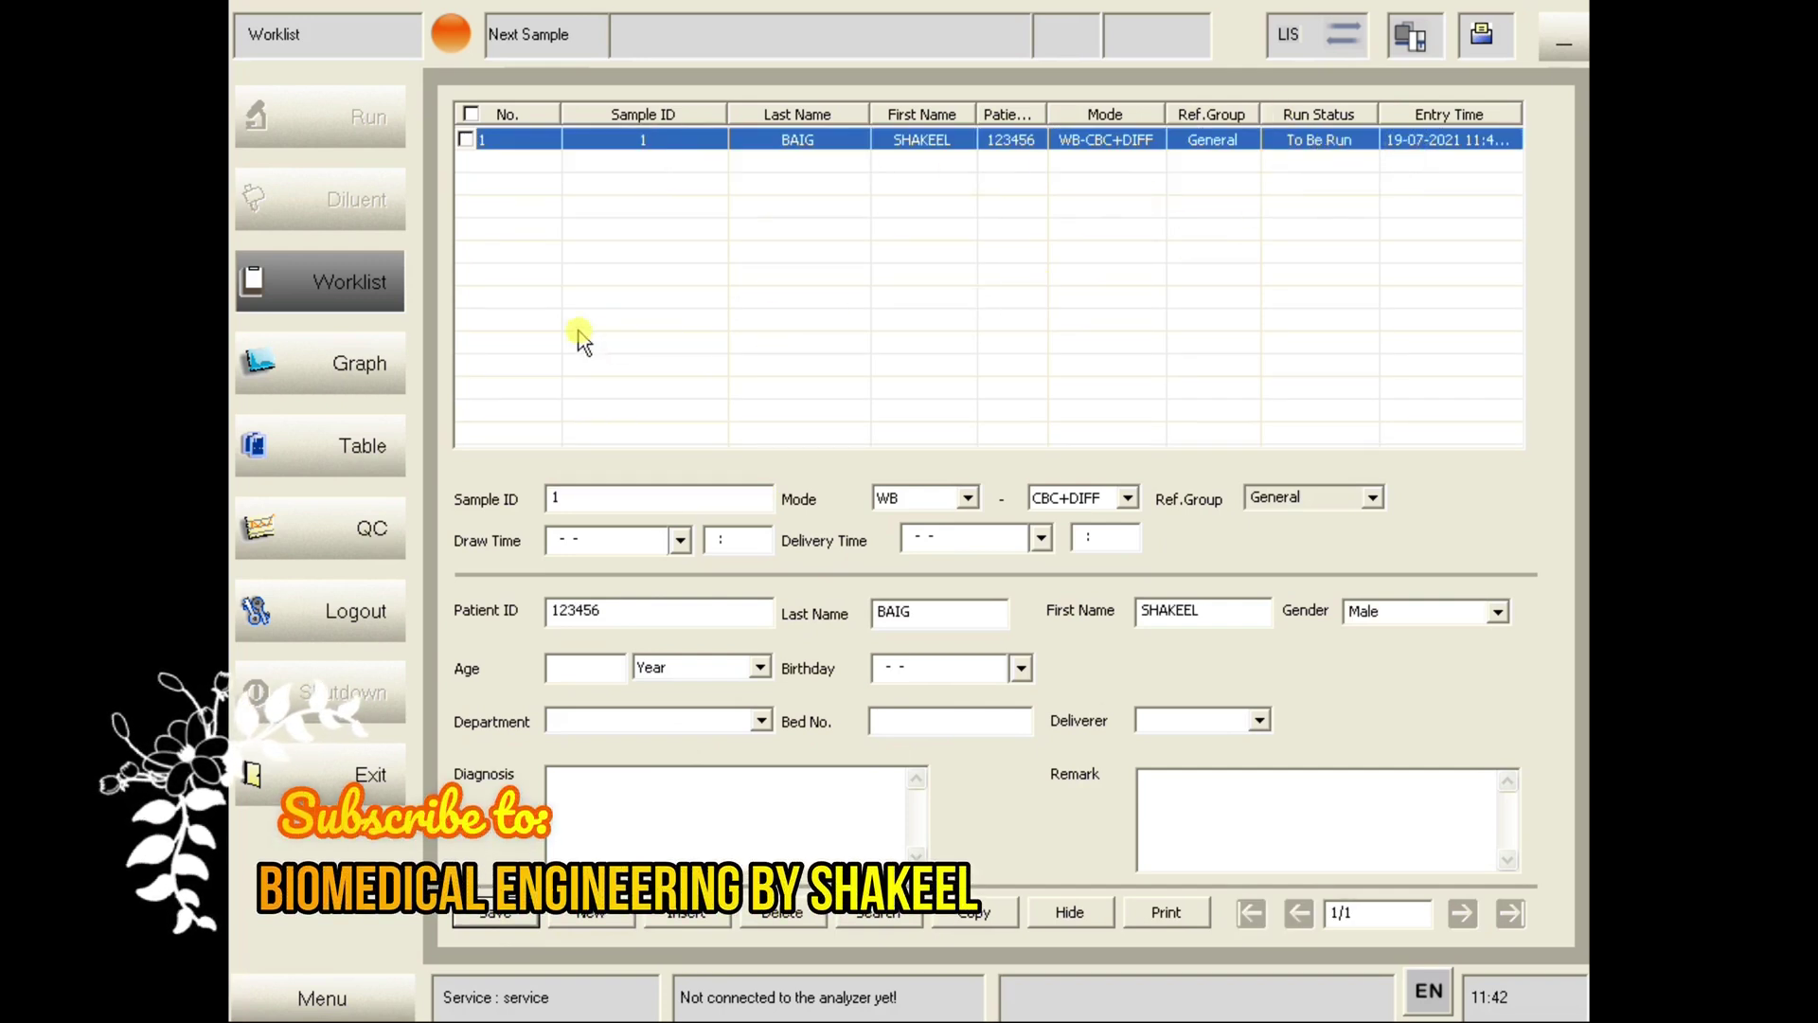
{"action": "left_click", "coordinate": [289, 368]}
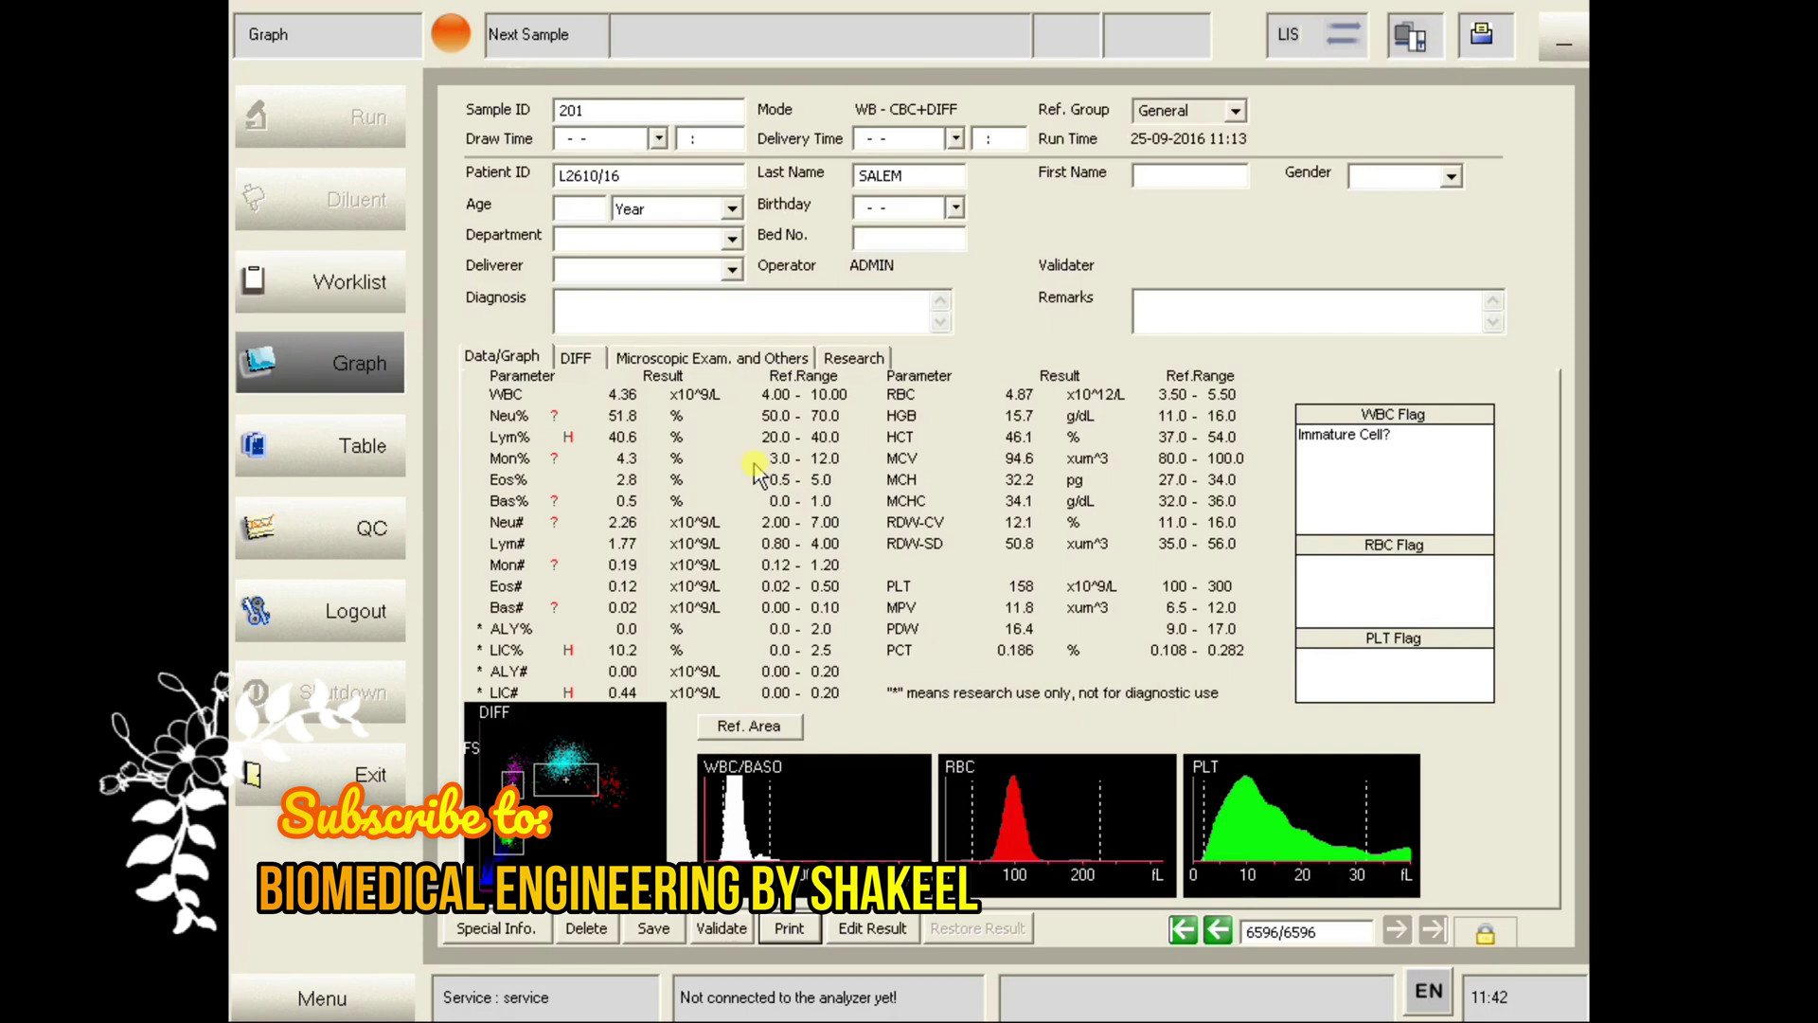
- Change the worklist entry to WB and CBC, then go to Graph without saving
{"action": "left_click", "coordinate": [332, 285]}
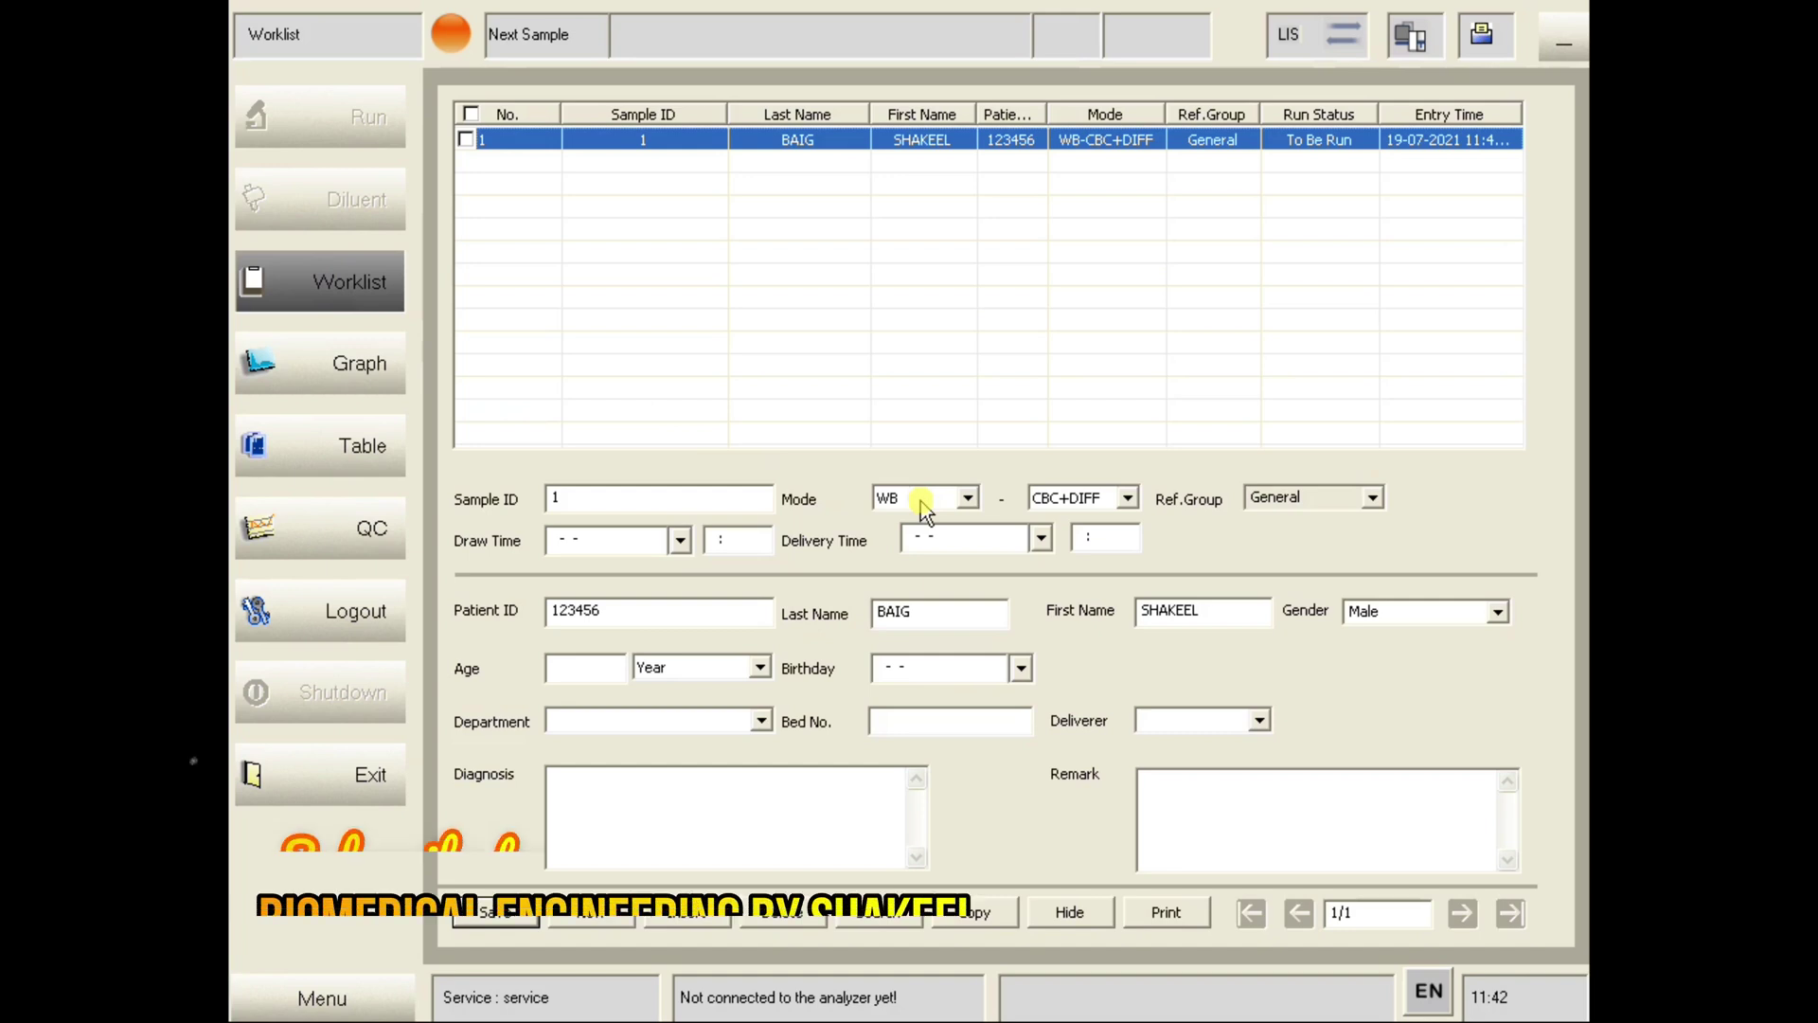
{"action": "left_click", "coordinate": [966, 497]}
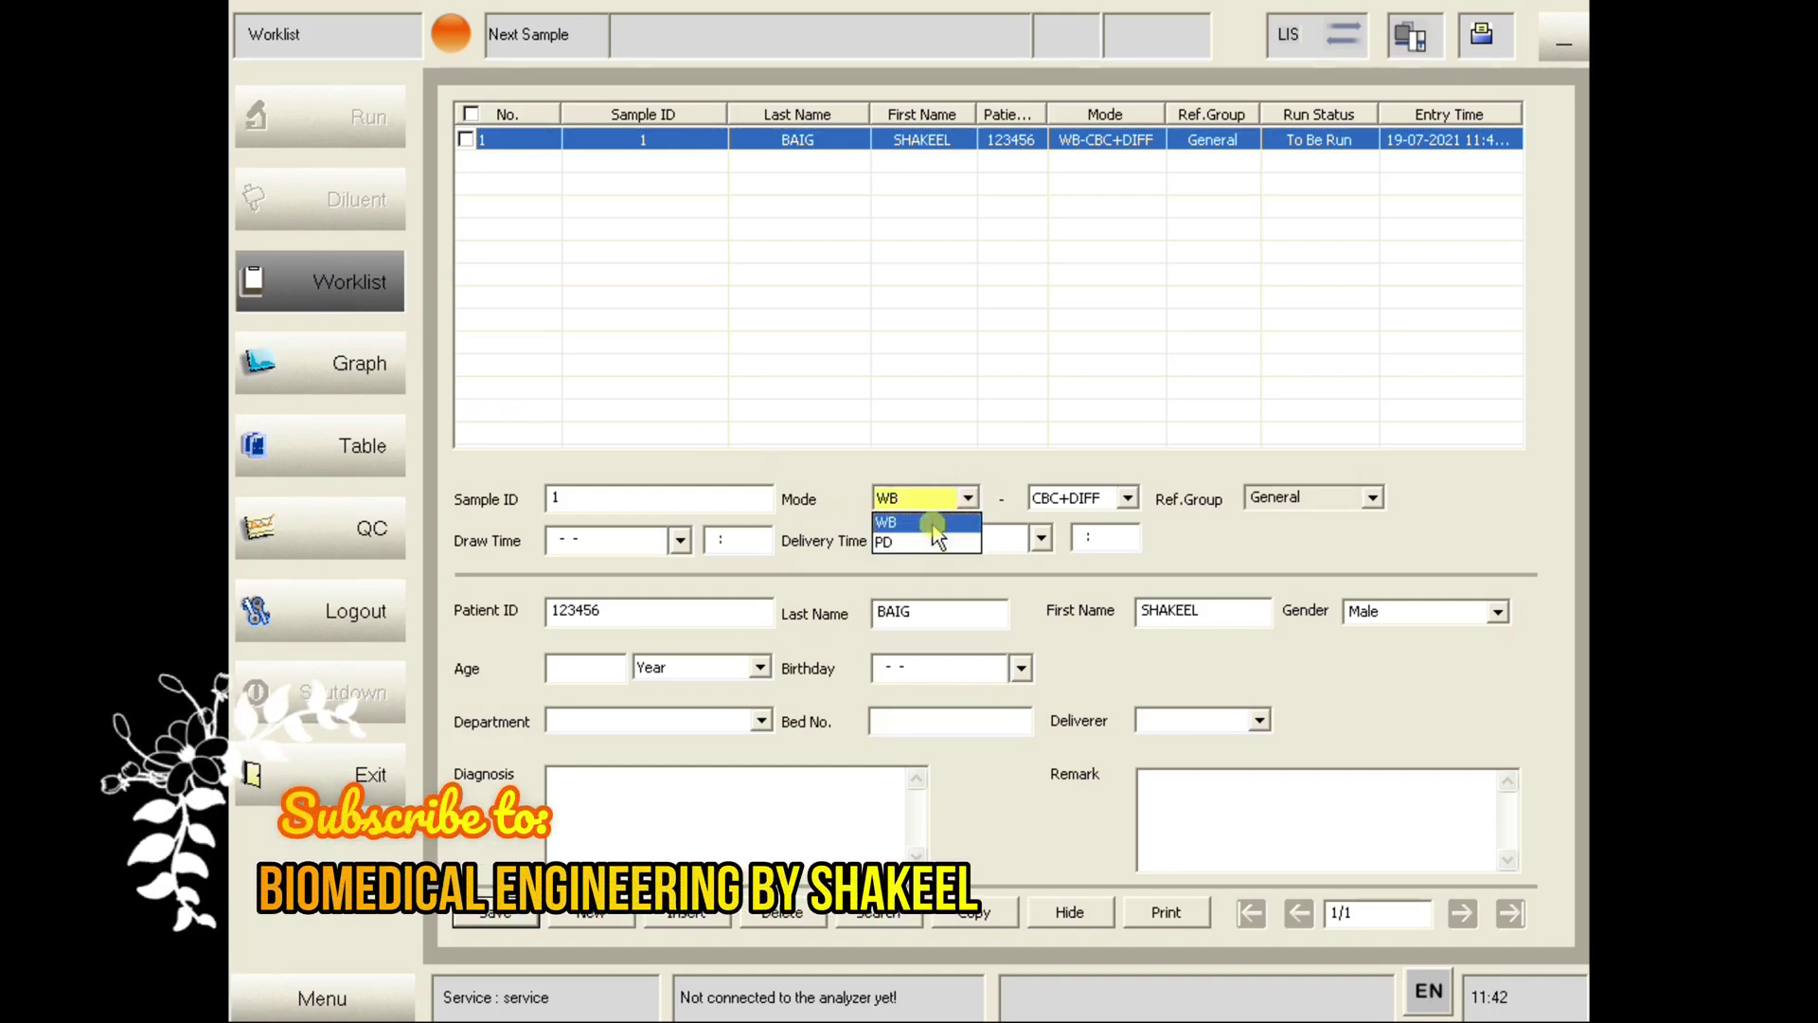
{"action": "left_click", "coordinate": [1130, 502]}
{"action": "left_click", "coordinate": [1130, 502]}
{"action": "left_click", "coordinate": [1127, 500]}
{"action": "left_click", "coordinate": [1134, 533]}
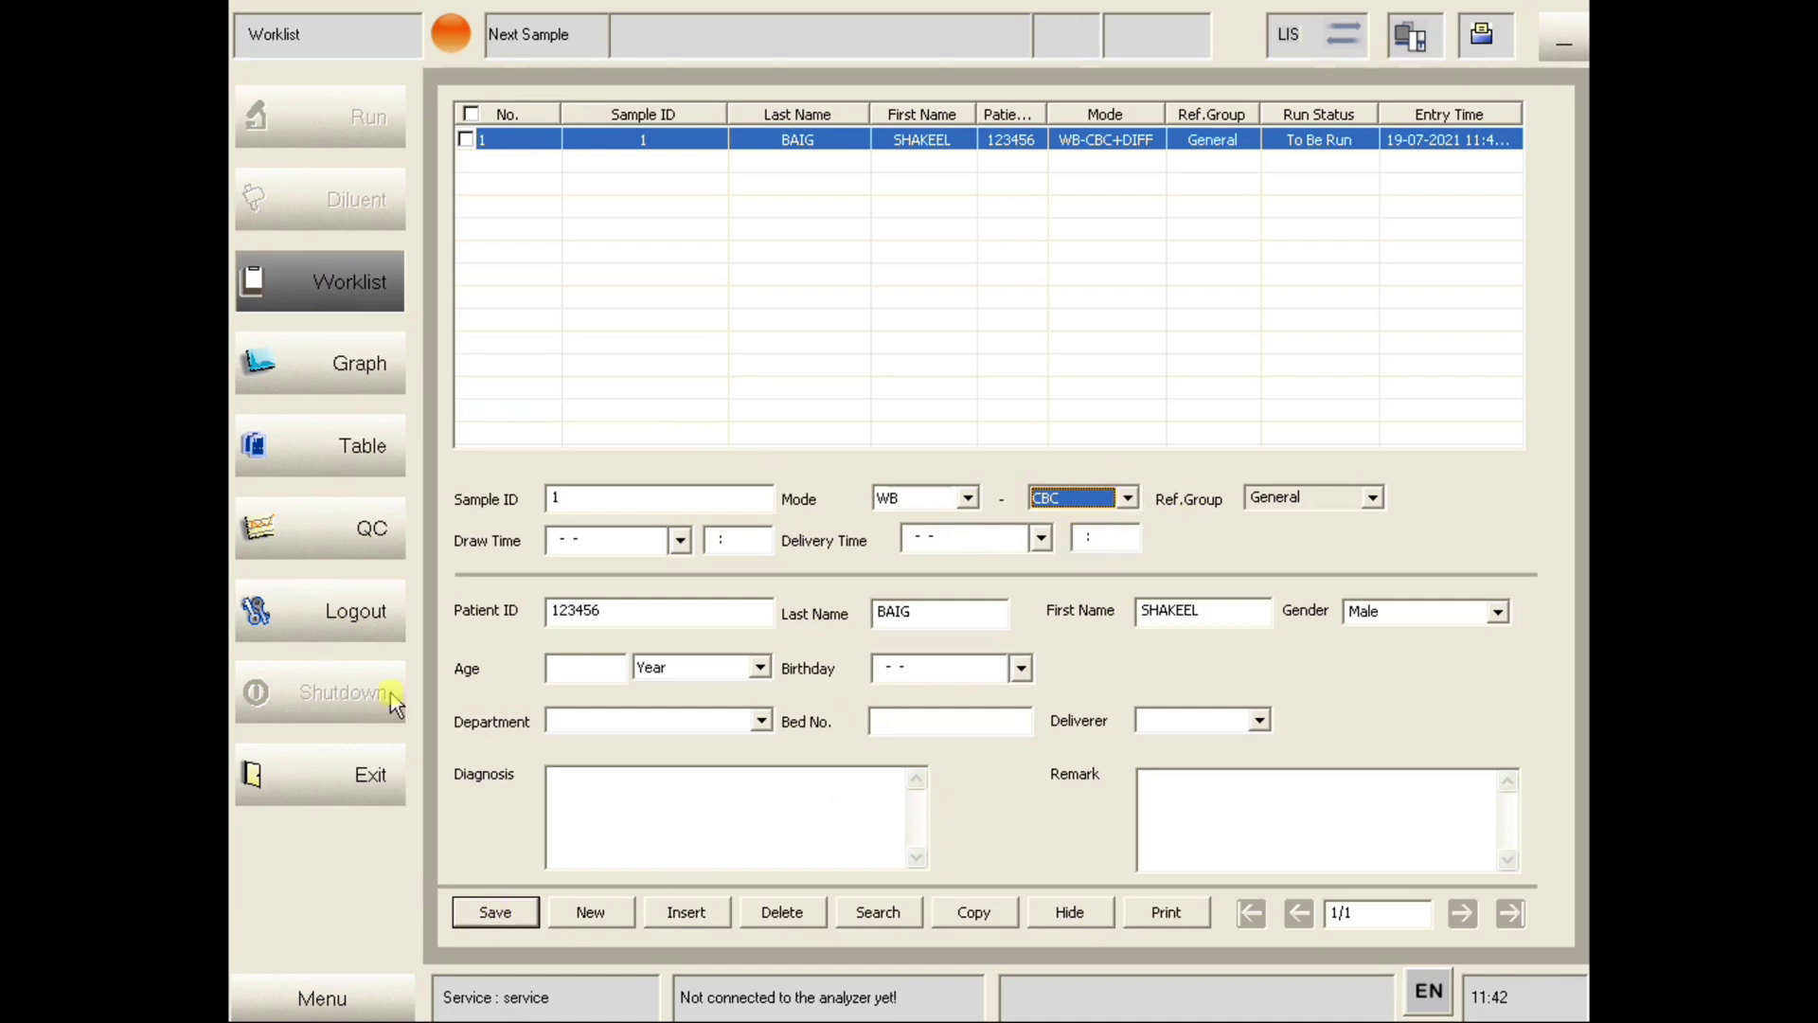
{"action": "left_click", "coordinate": [347, 374]}
{"action": "left_click", "coordinate": [911, 616]}
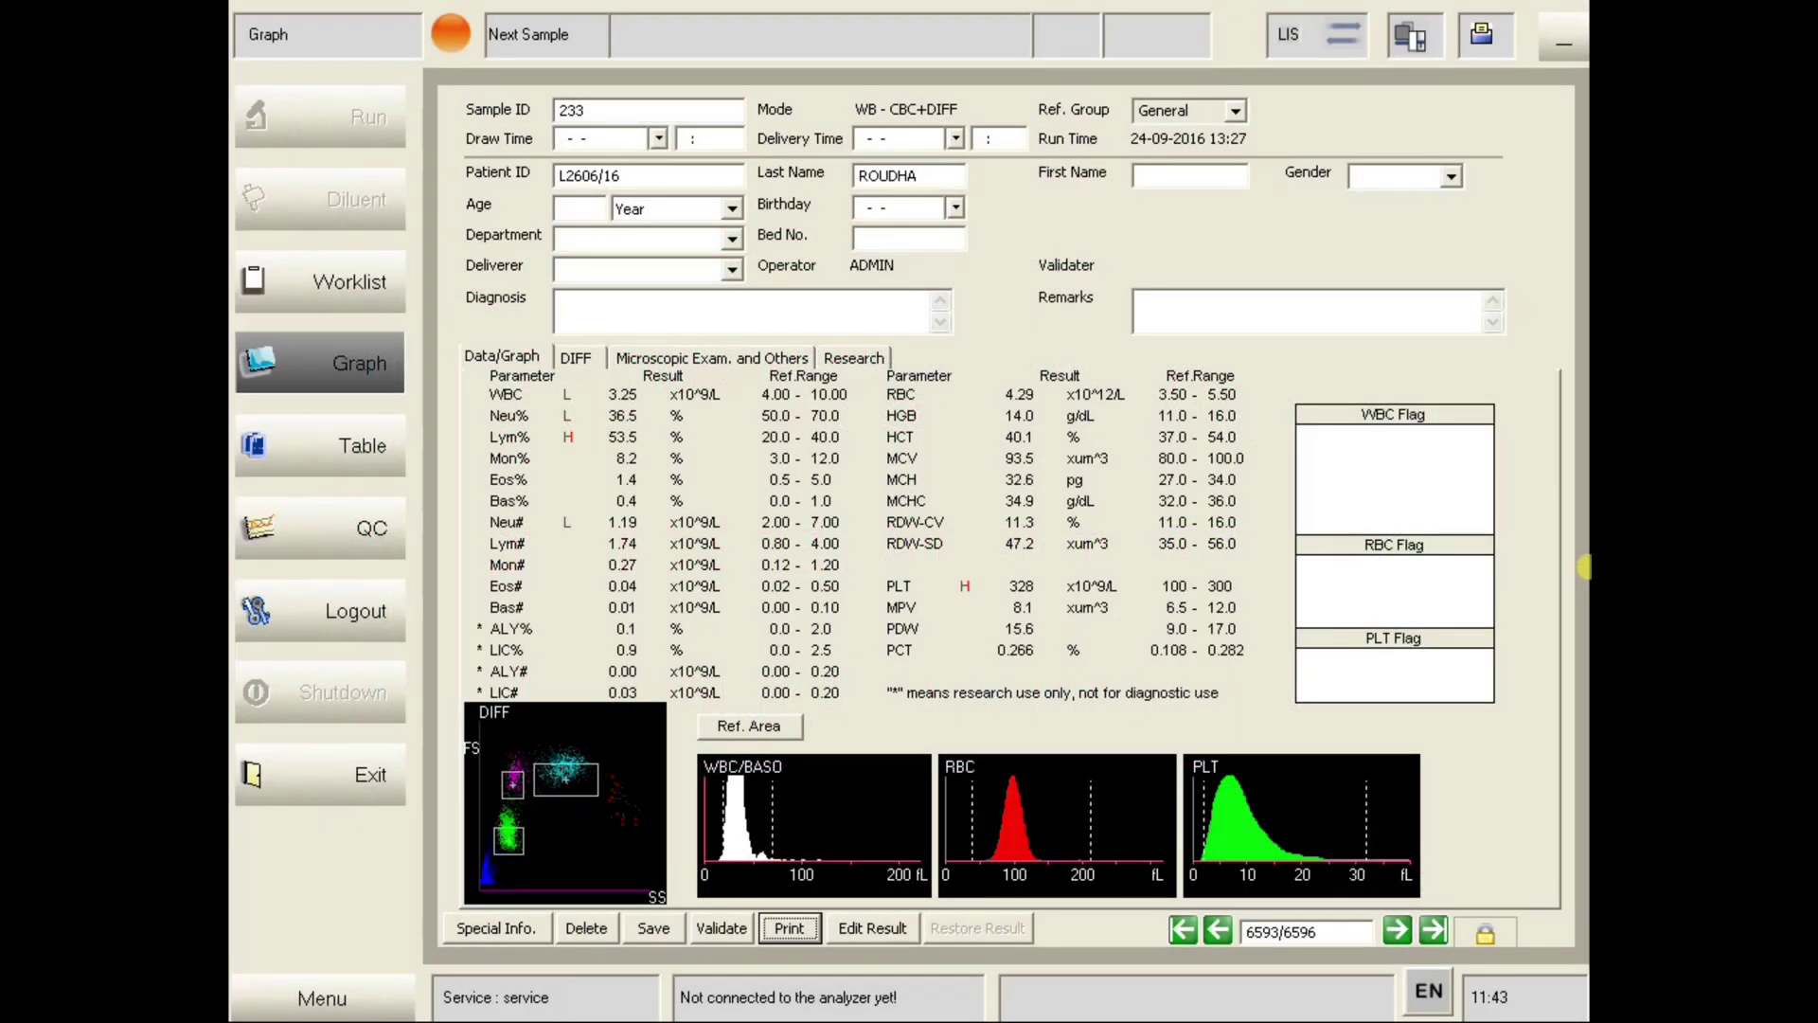
- Switch to the Table view listing stored samples, with sample 233's 24-09-2016 results below
{"action": "left_click", "coordinate": [346, 443]}
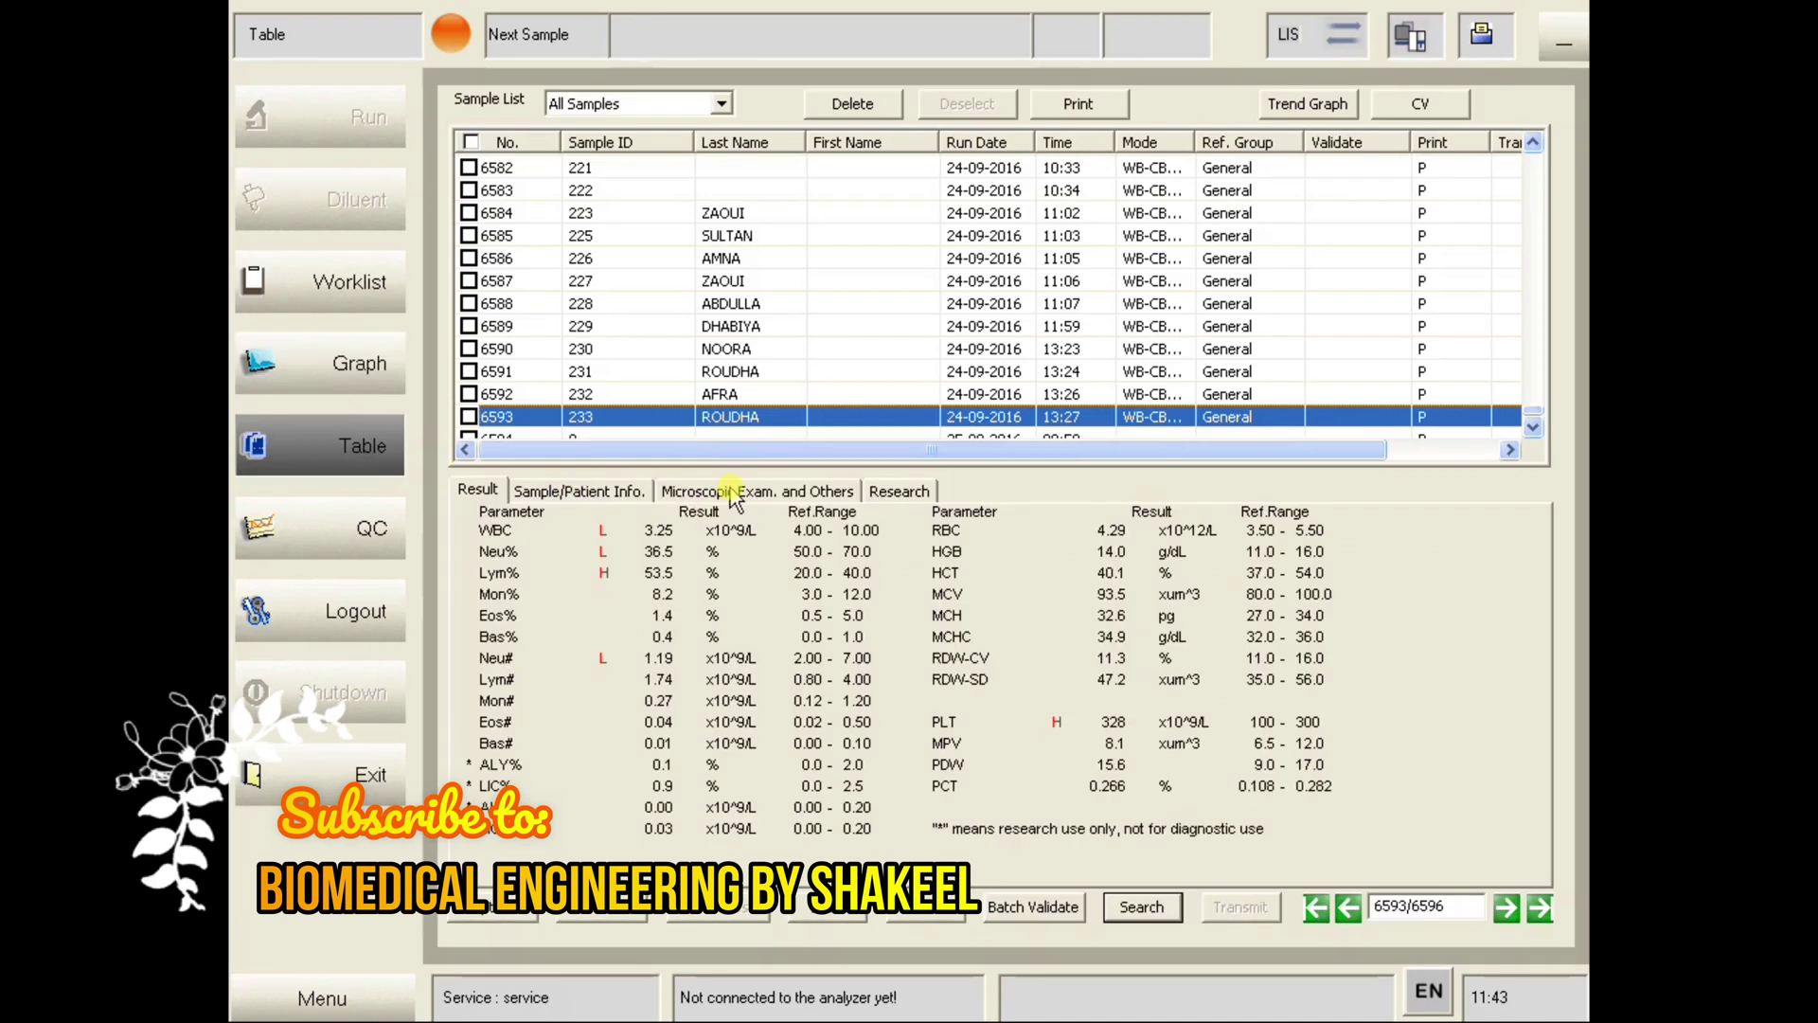
- Select sample 232 in the table and review its Sample/Patient Info., Result and other findings tabs
{"action": "left_click", "coordinate": [601, 216]}
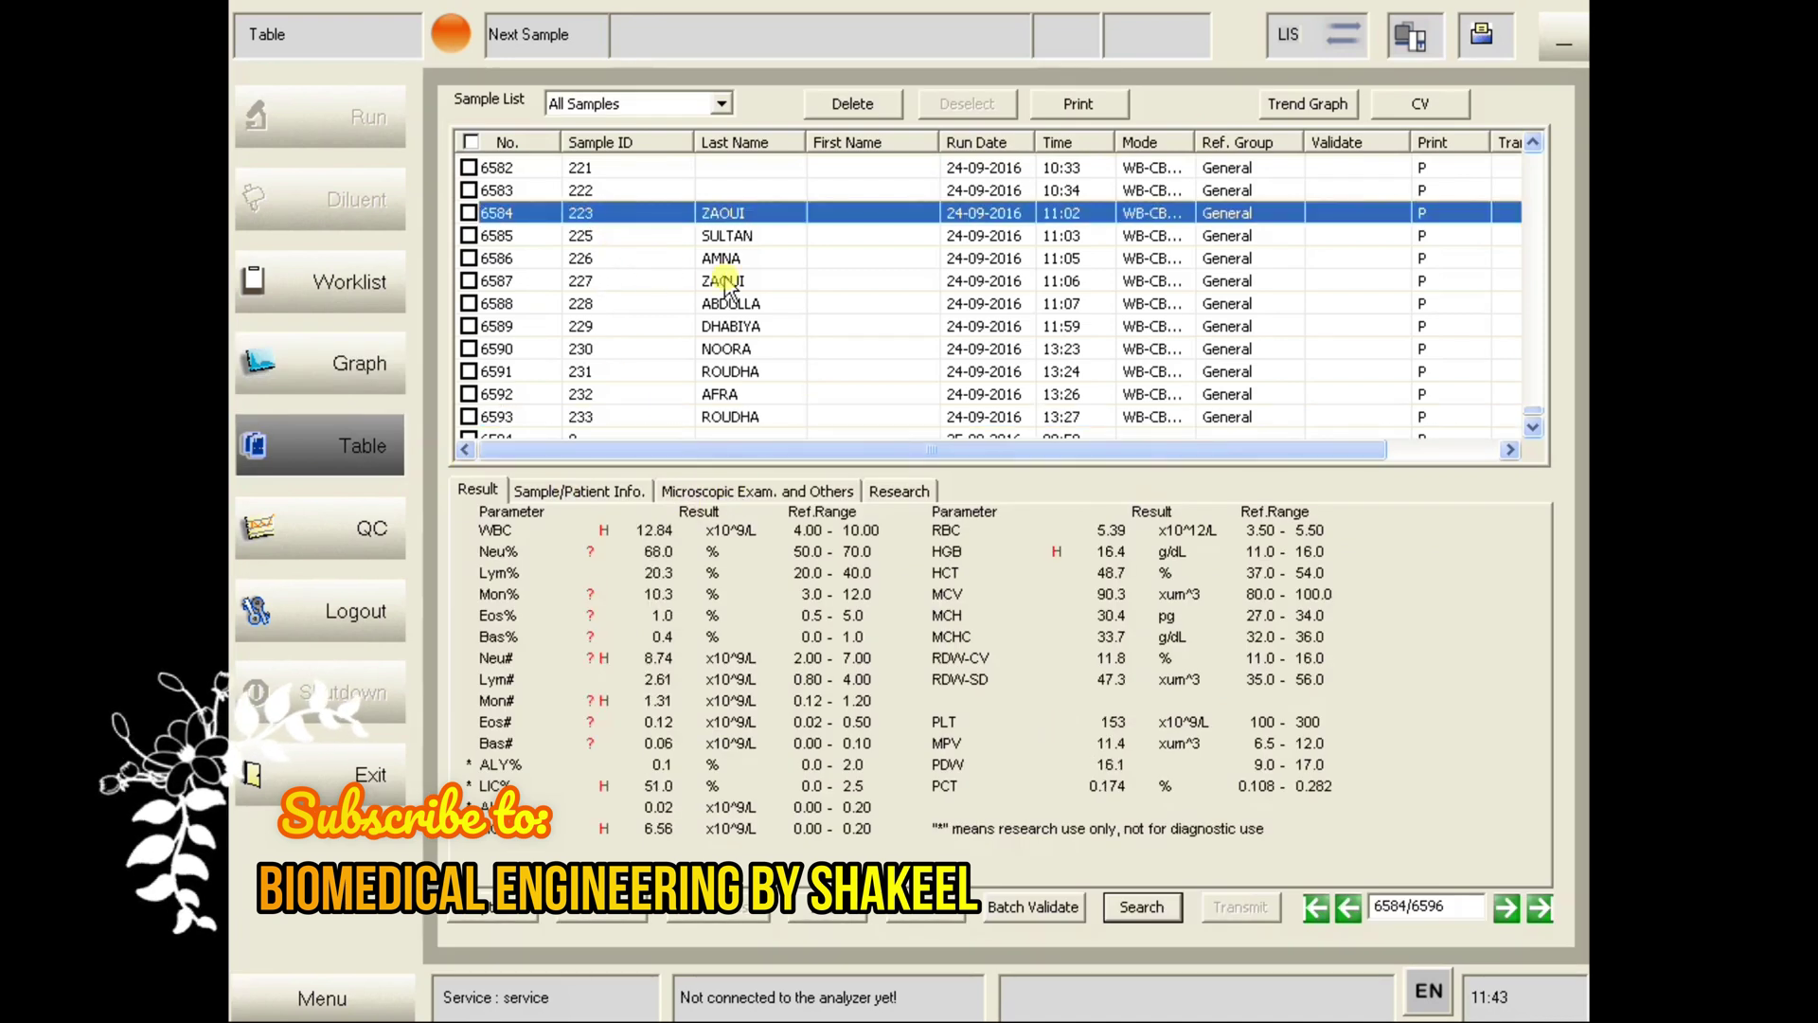
{"action": "key", "text": "Down"}
{"action": "key", "text": "Down"}
{"action": "key", "text": "Down"}
{"action": "key", "text": "Down"}
{"action": "key", "text": "Down"}
{"action": "key", "text": "Down"}
{"action": "key", "text": "Down"}
{"action": "key", "text": "Down"}
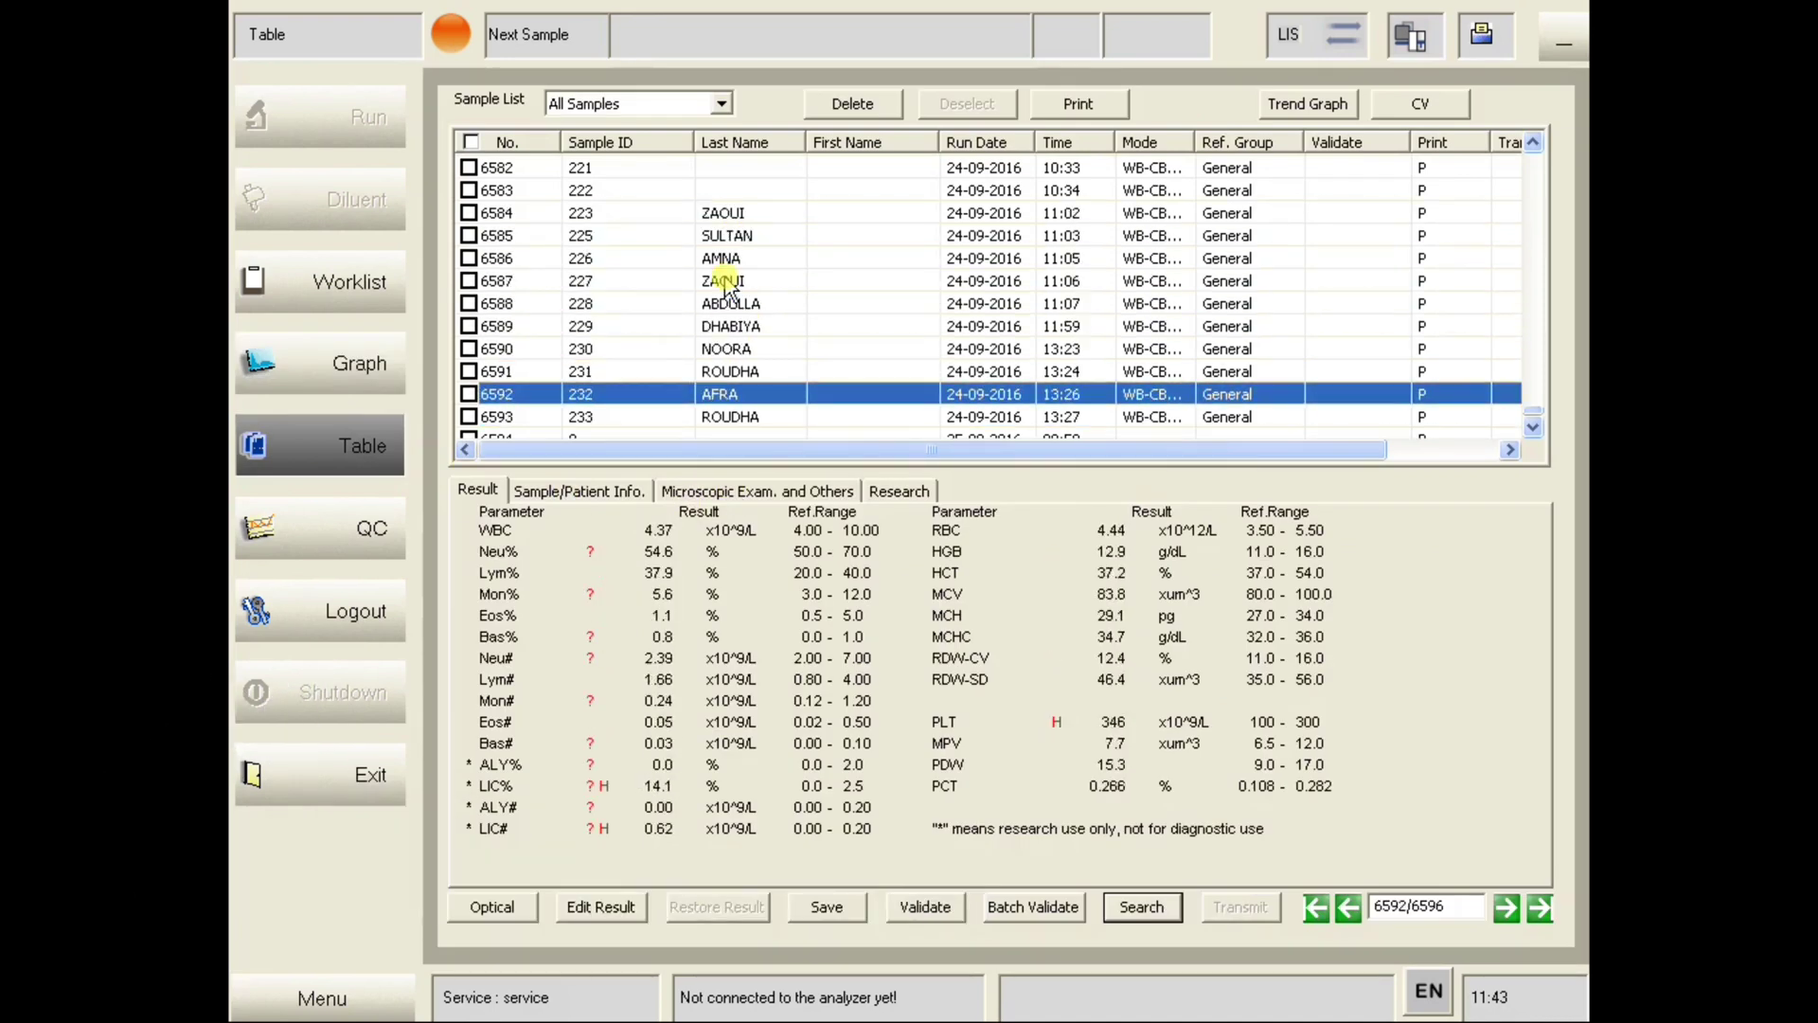
{"action": "left_click", "coordinate": [554, 492]}
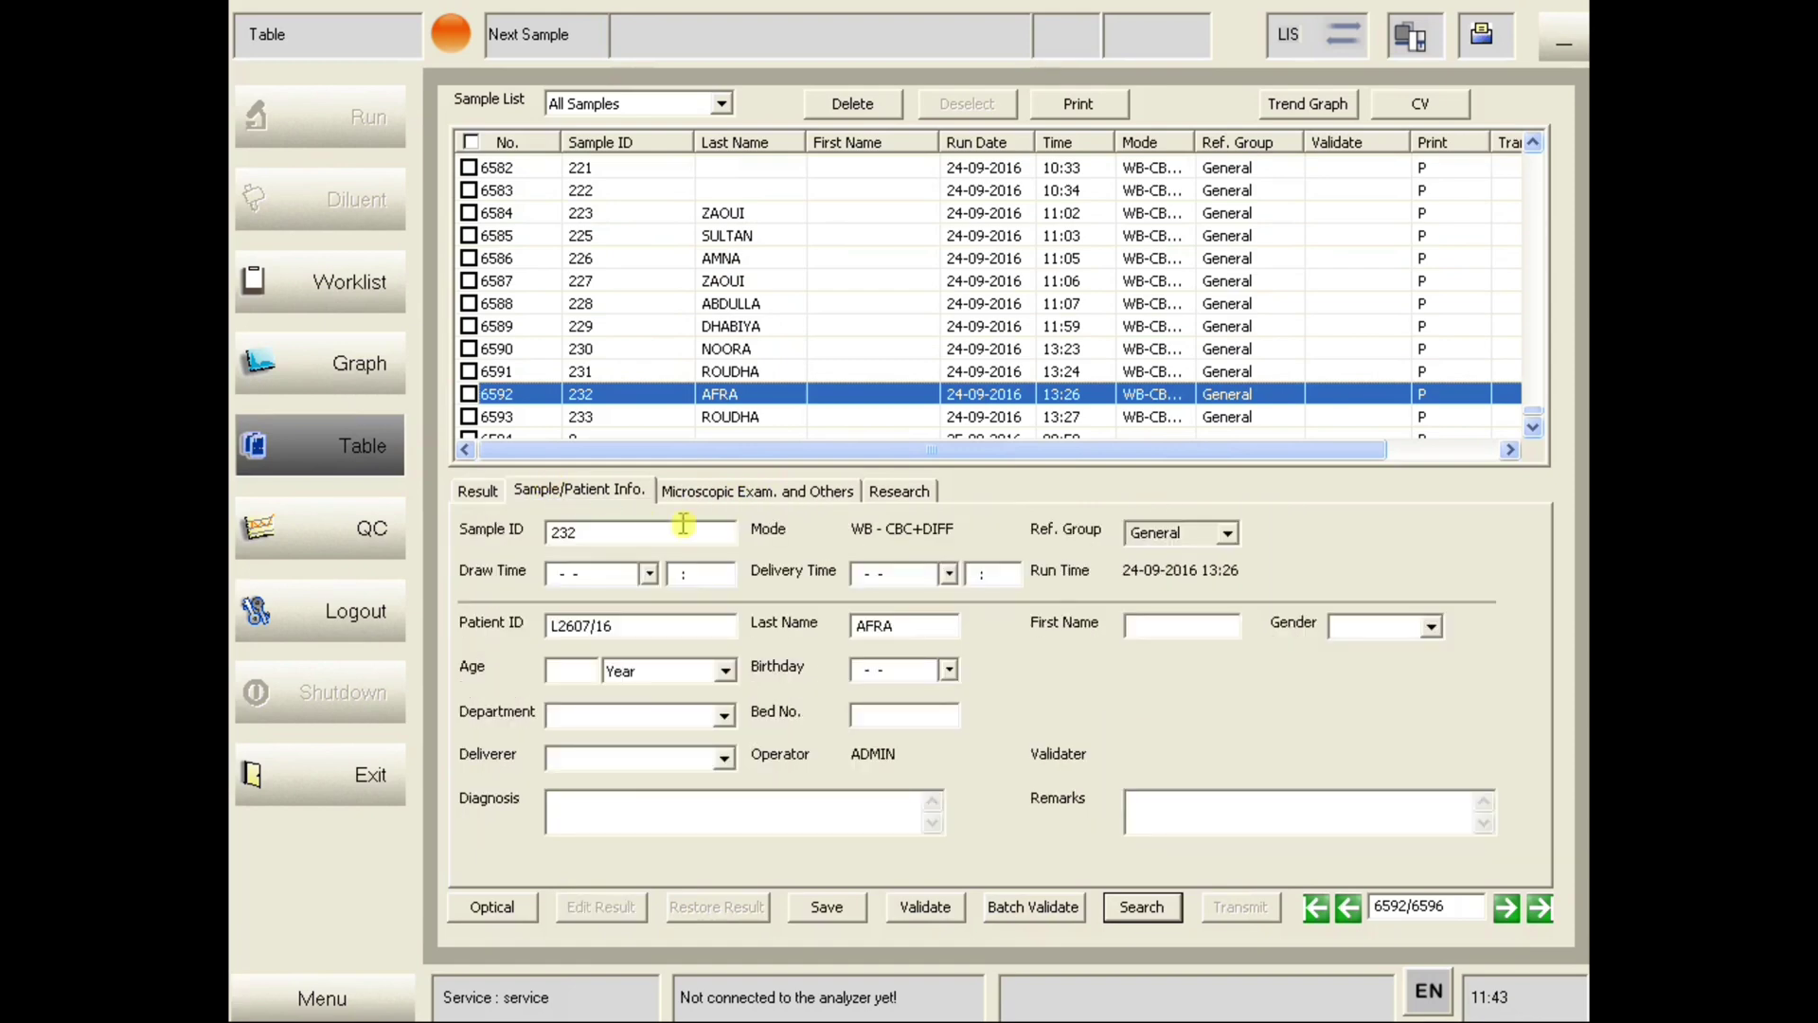
{"action": "left_click", "coordinate": [479, 491]}
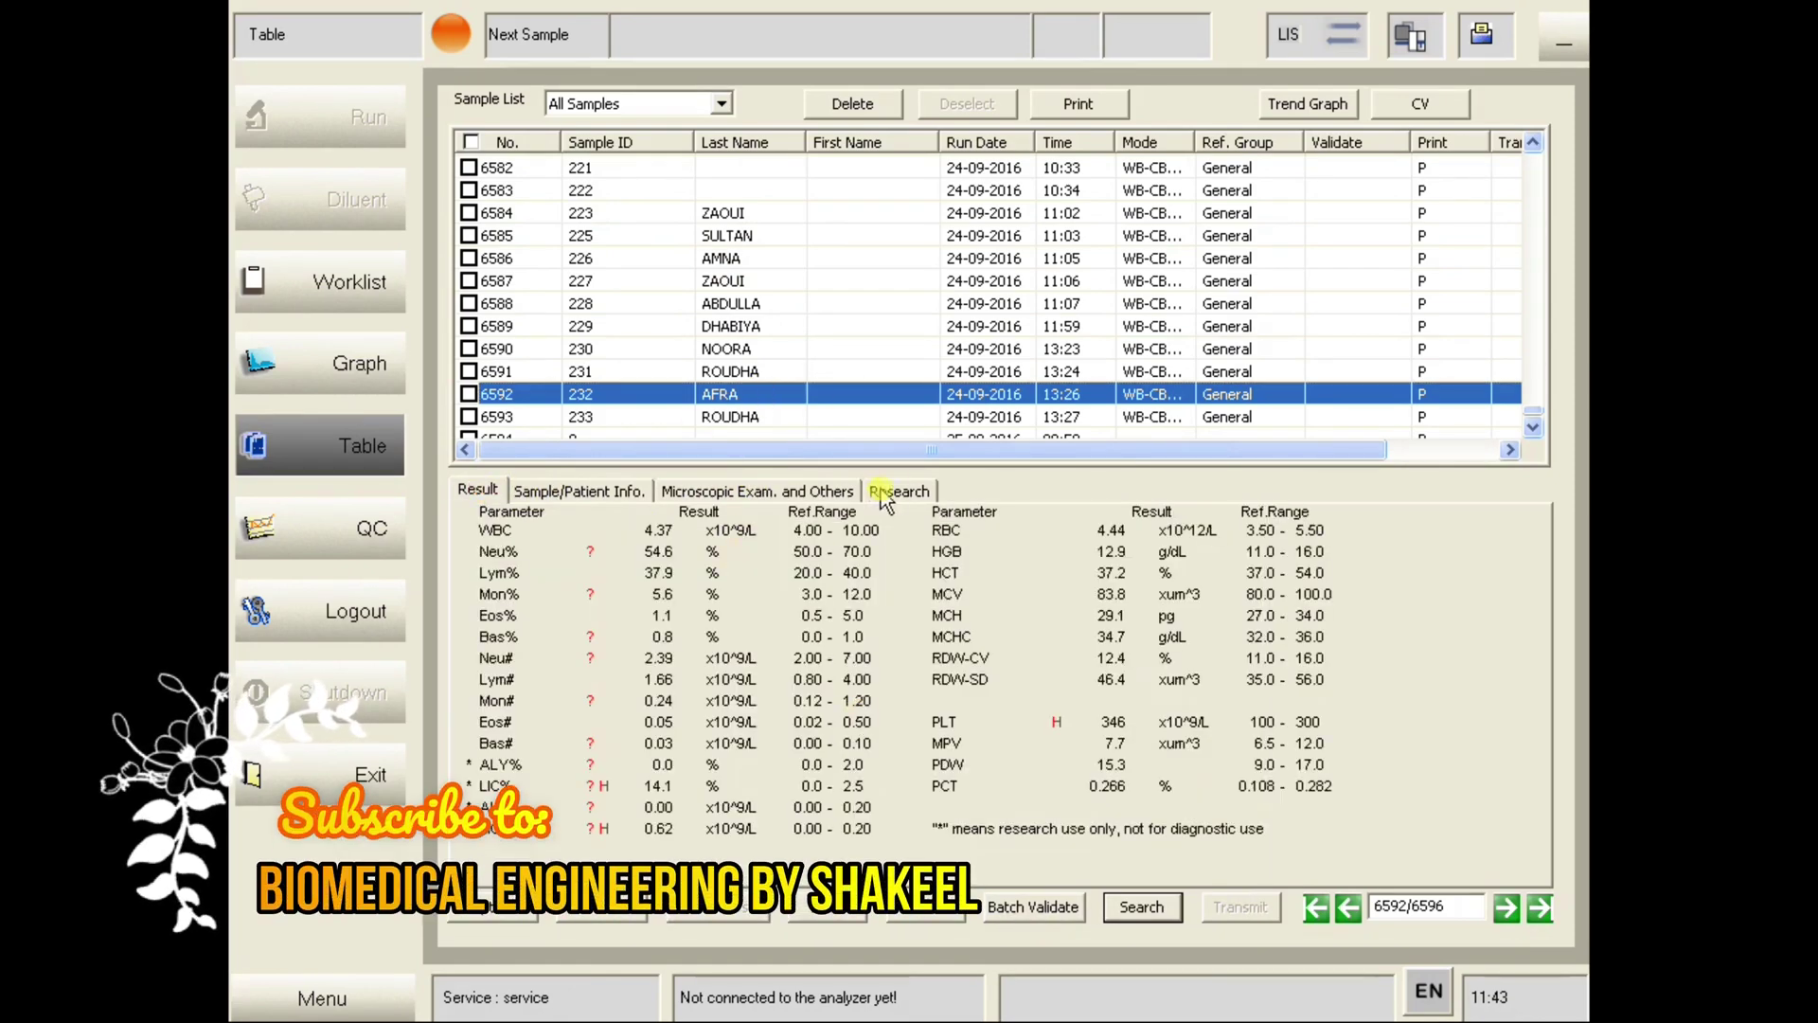
{"action": "left_click", "coordinate": [734, 491]}
{"action": "left_click", "coordinate": [560, 491]}
{"action": "left_click", "coordinate": [479, 491]}
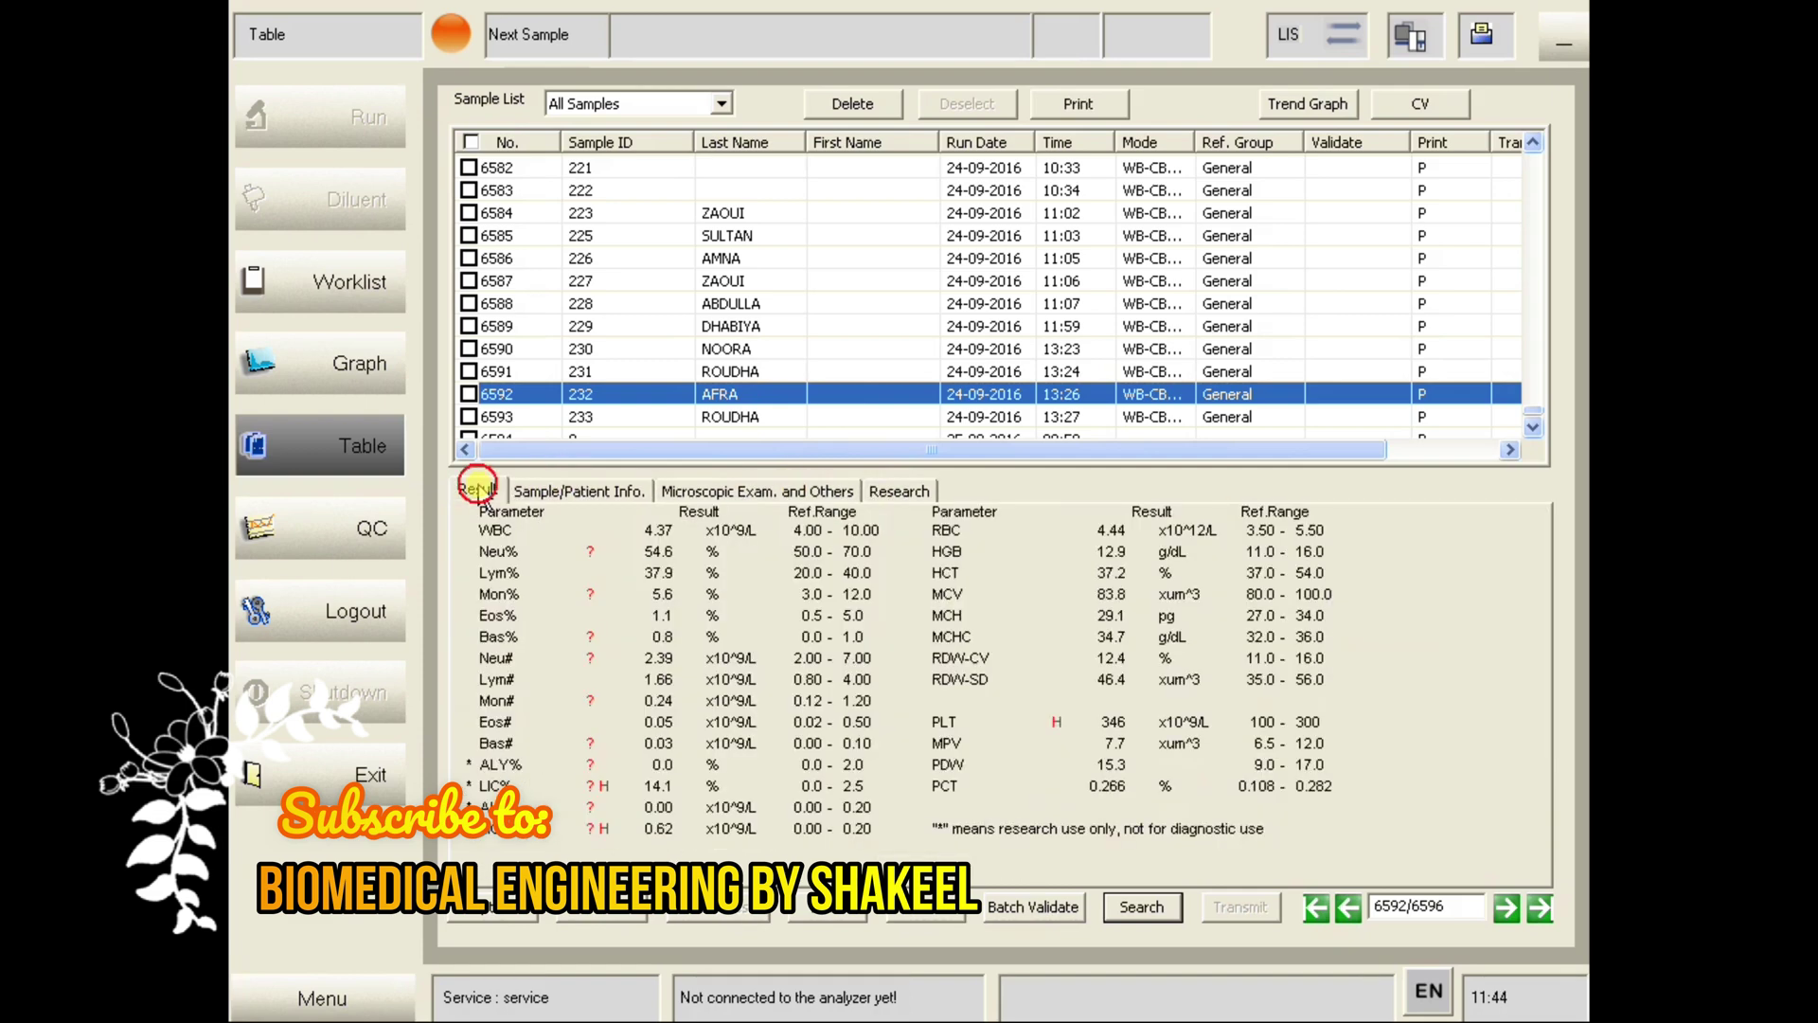
- Try sample ID, run date and gender search conditions, then cancel without searching
{"action": "left_click", "coordinate": [1139, 907]}
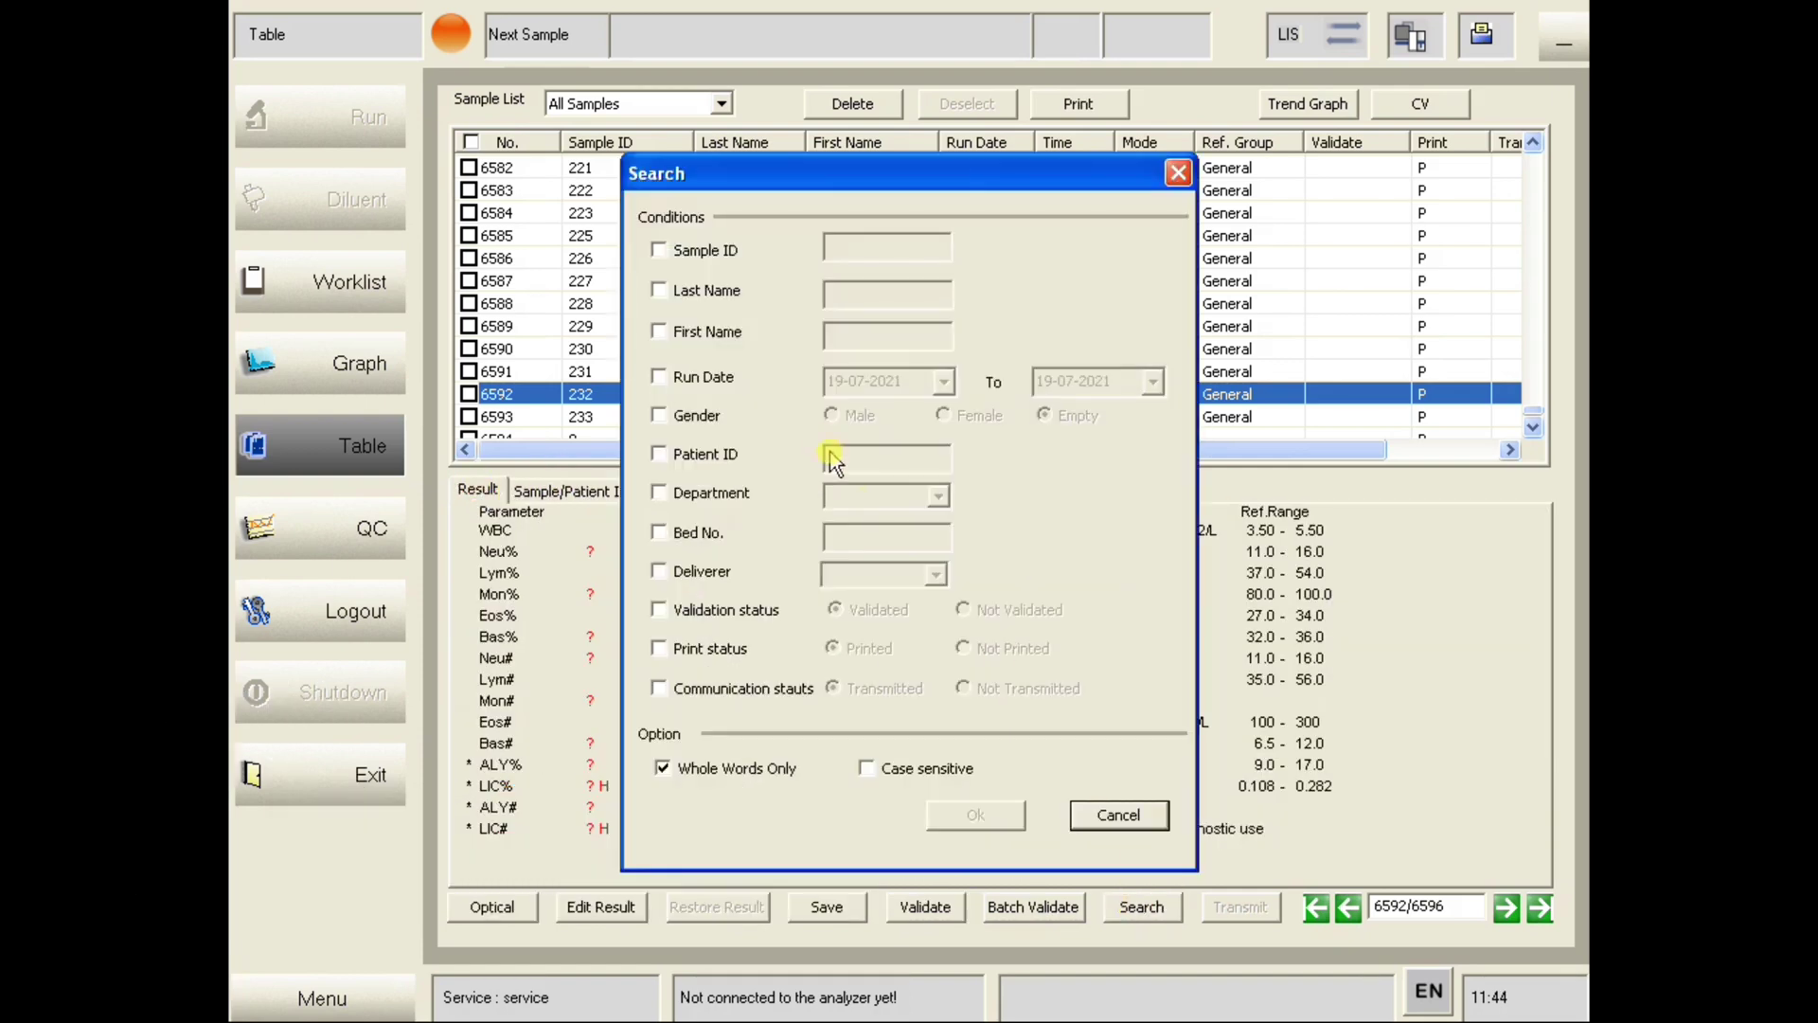
{"action": "left_click", "coordinate": [658, 251]}
{"action": "left_click", "coordinate": [658, 251]}
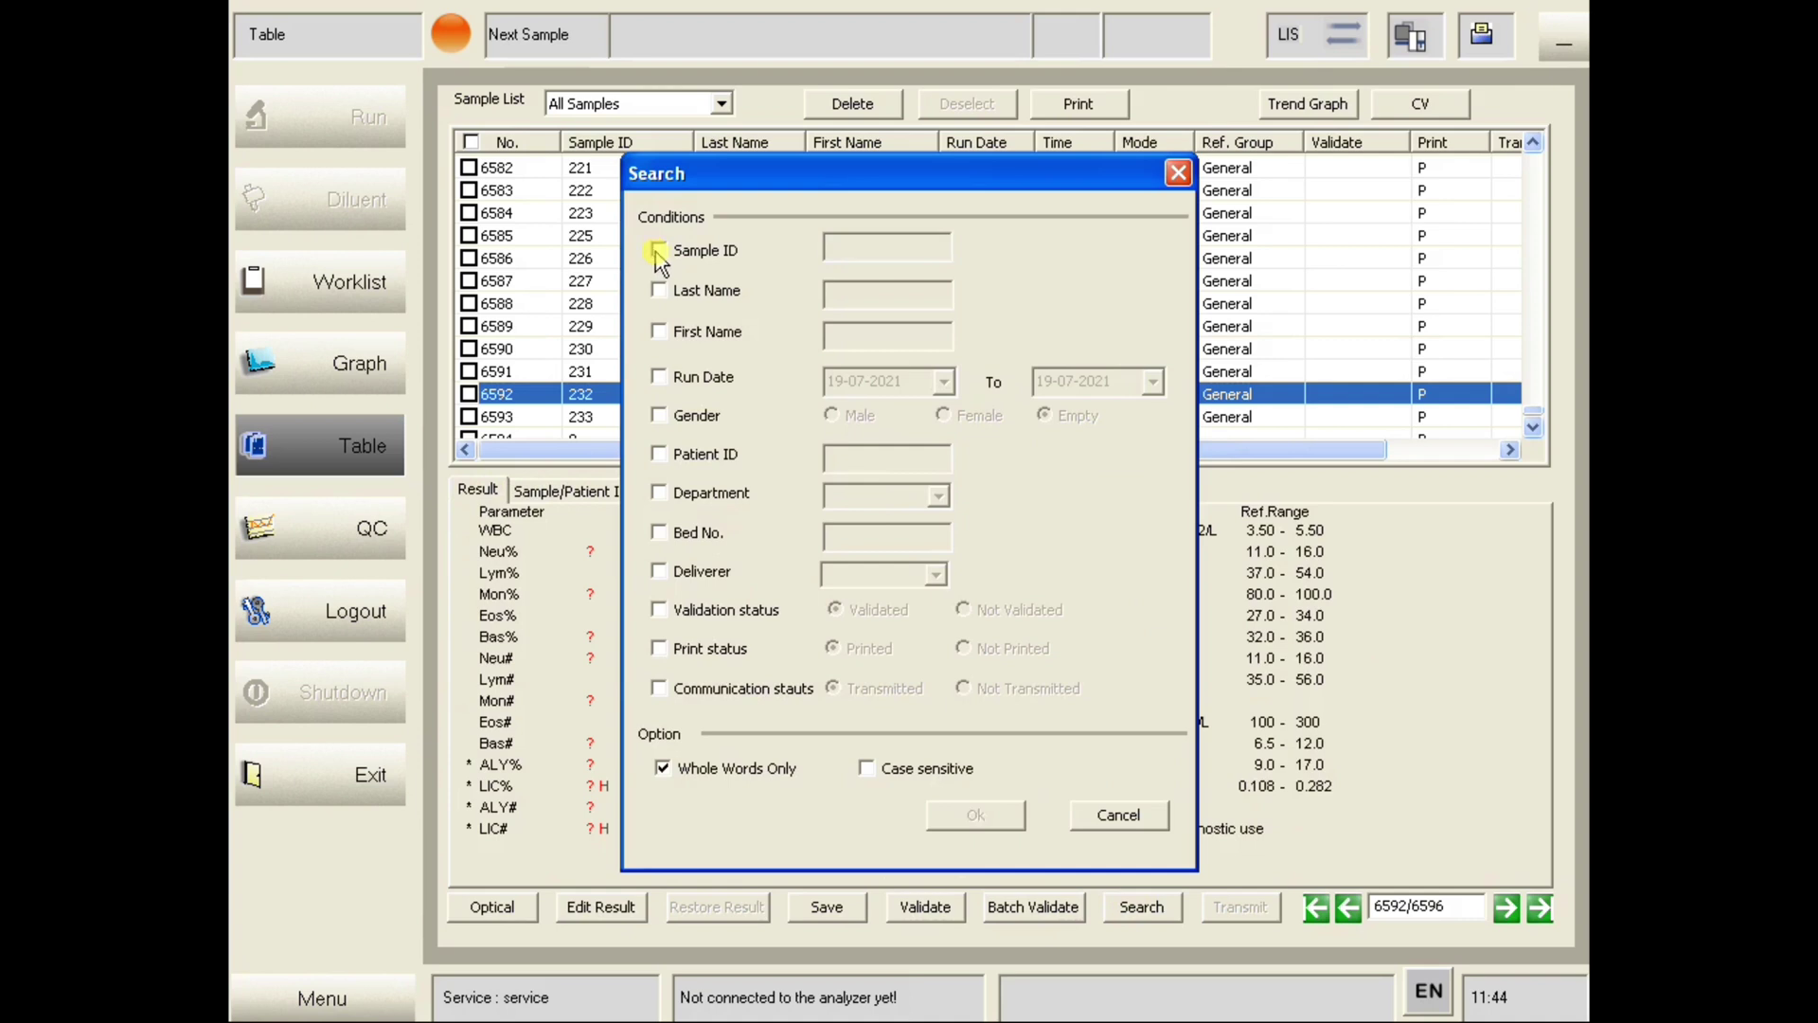
{"action": "left_click", "coordinate": [658, 377]}
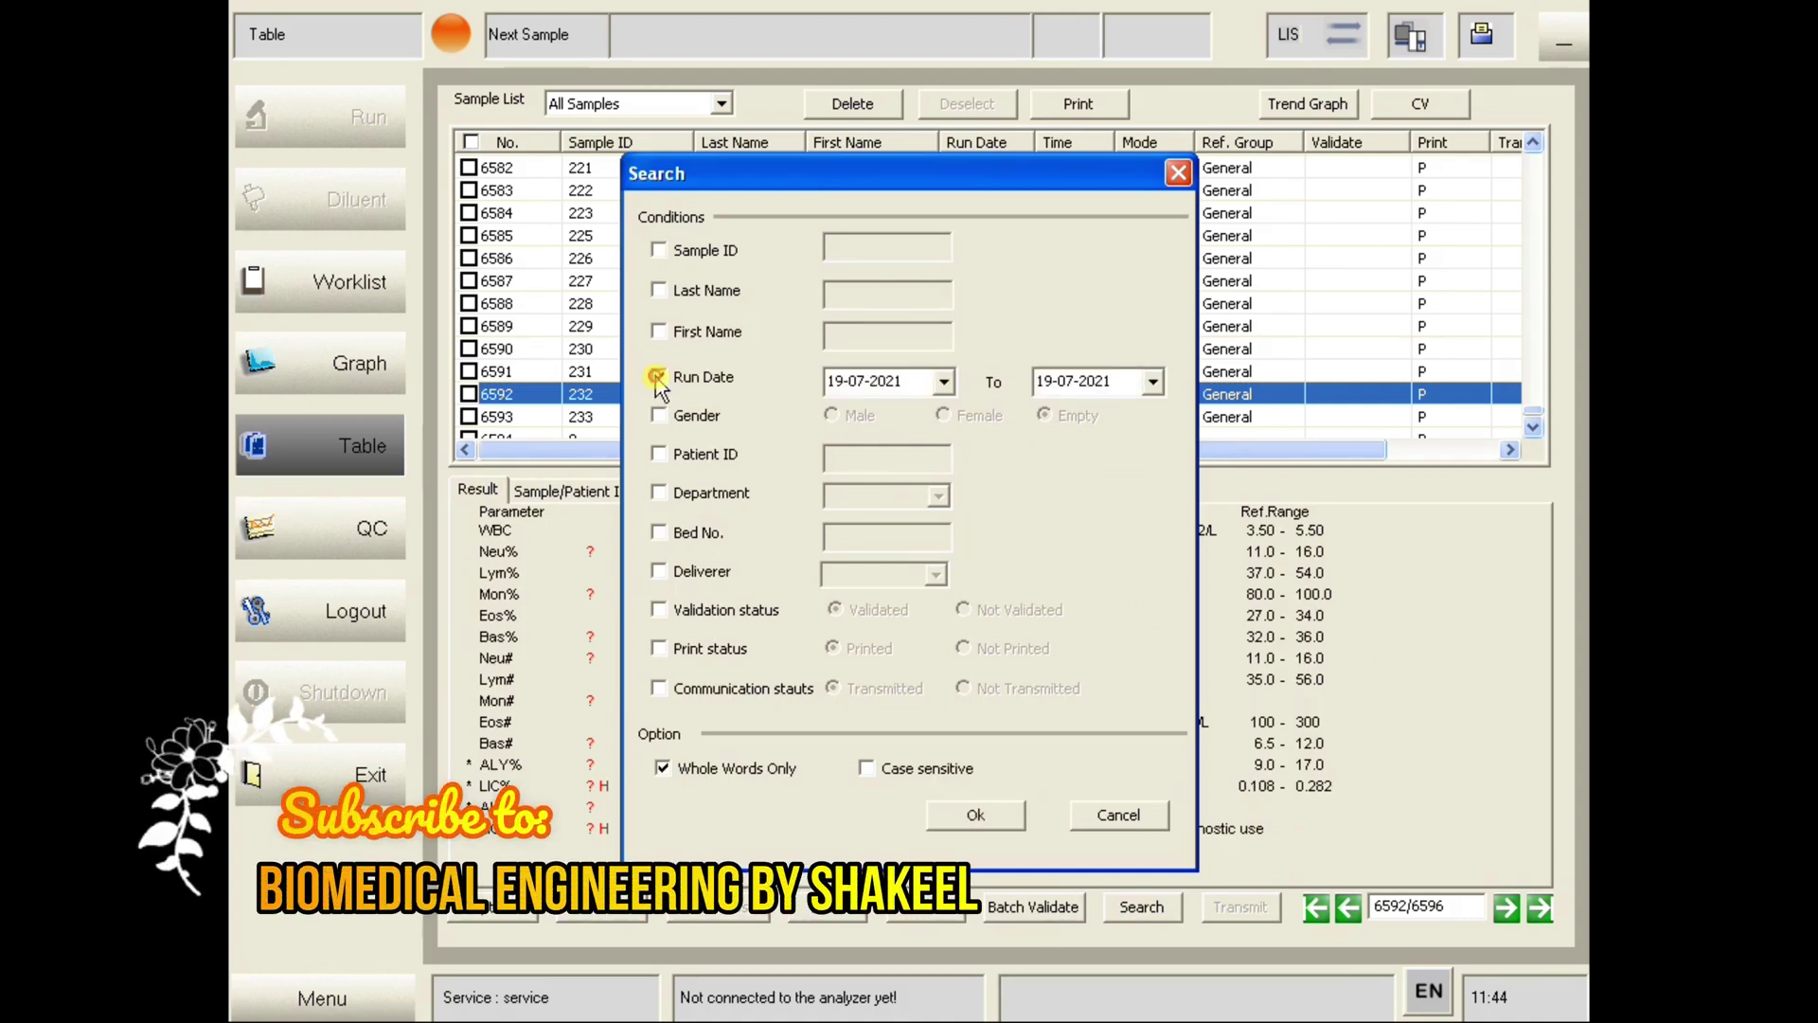
{"action": "left_click", "coordinate": [657, 377]}
{"action": "left_click", "coordinate": [660, 416]}
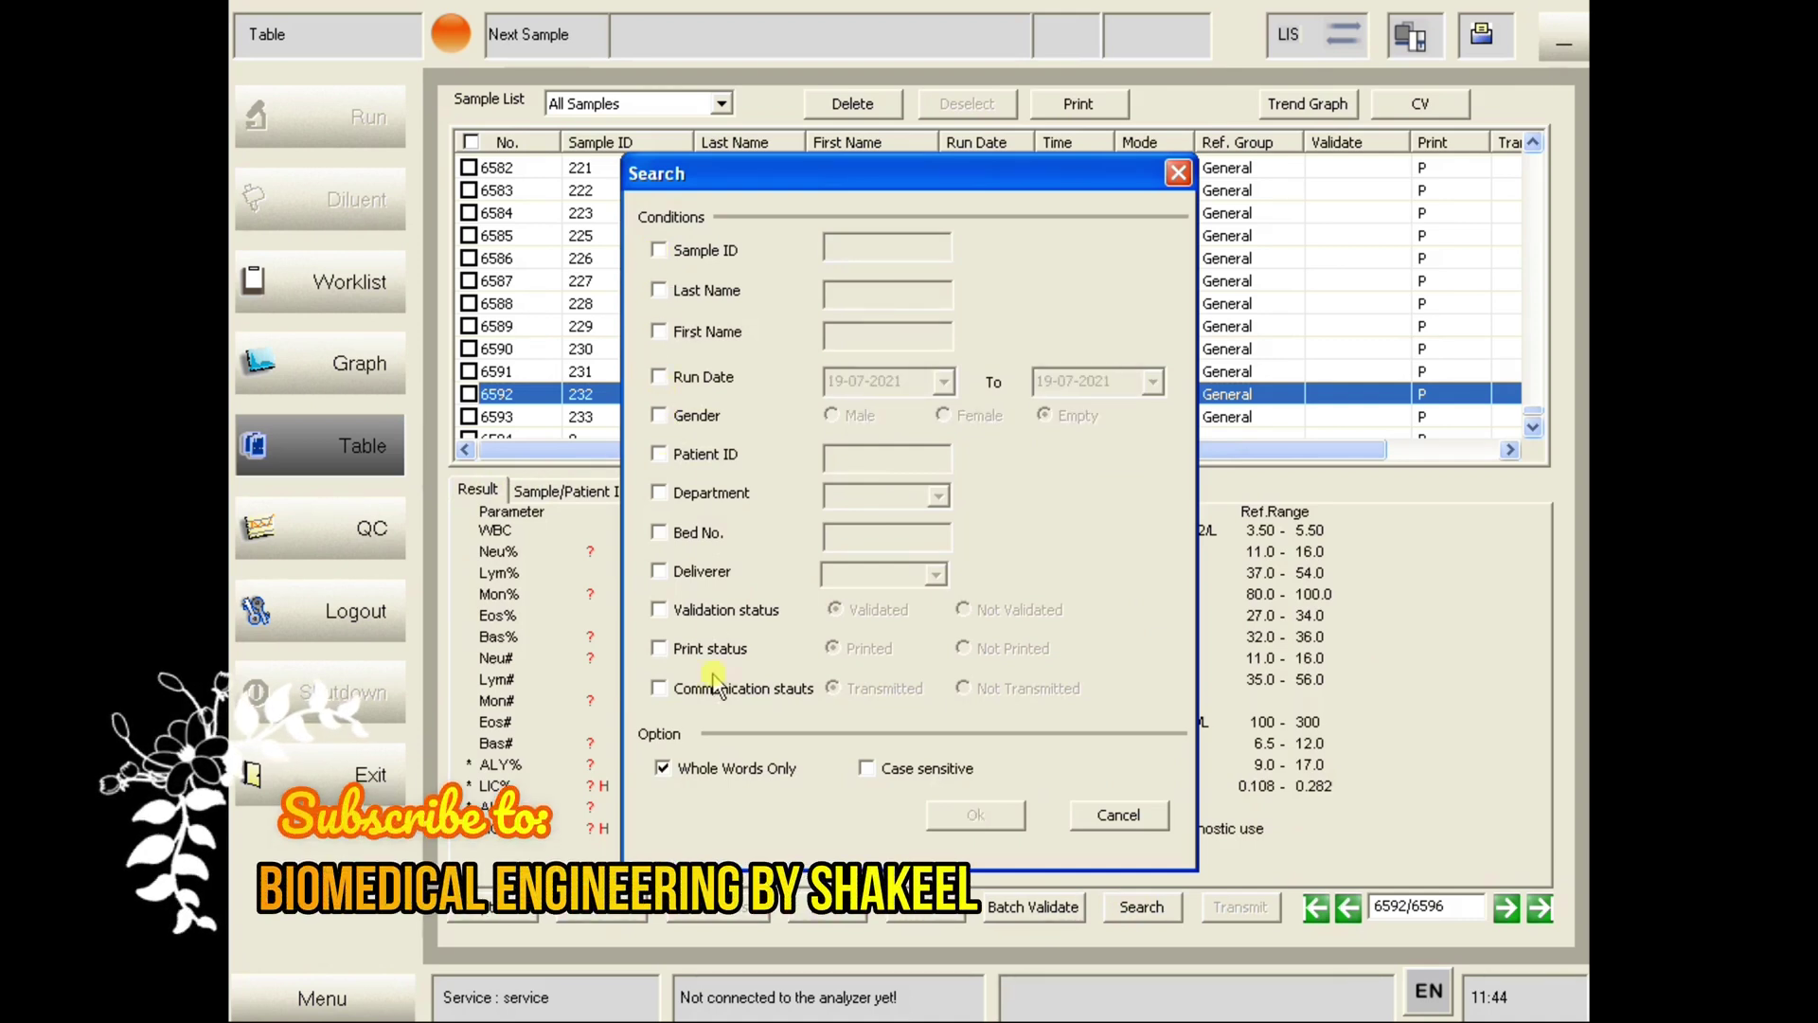
{"action": "left_click", "coordinate": [1100, 810]}
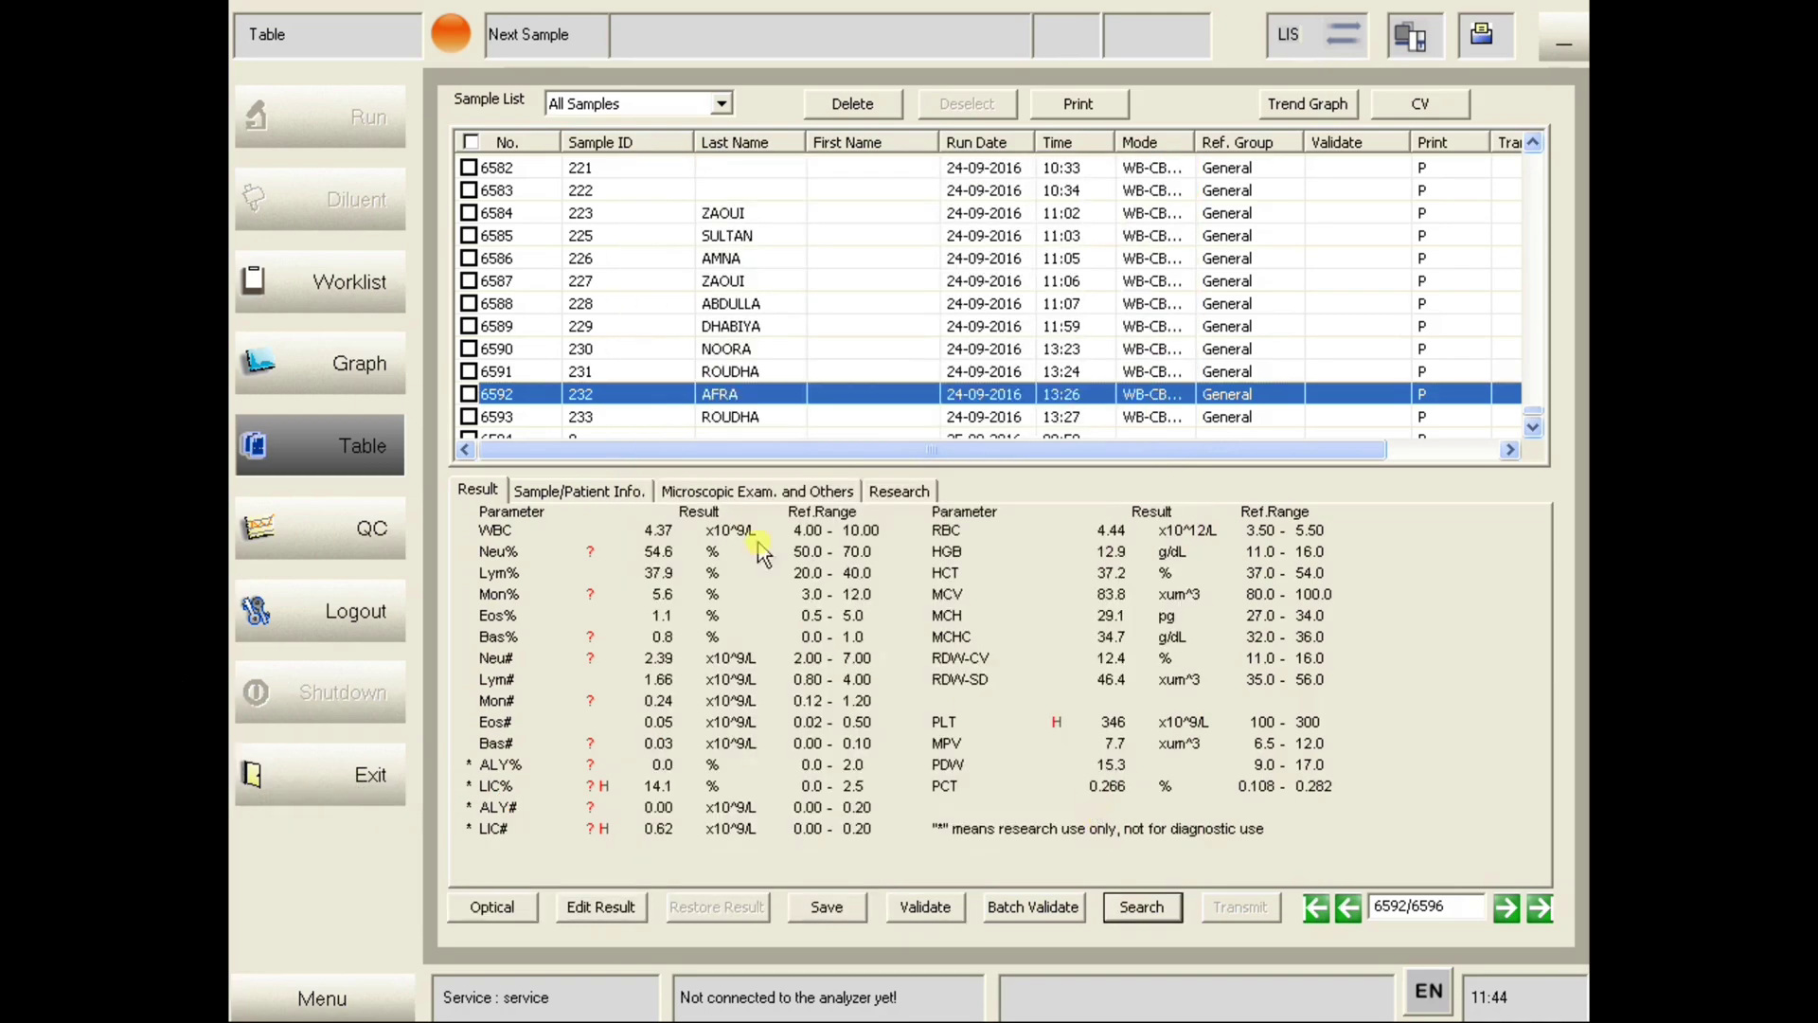
{"action": "left_click", "coordinate": [366, 374]}
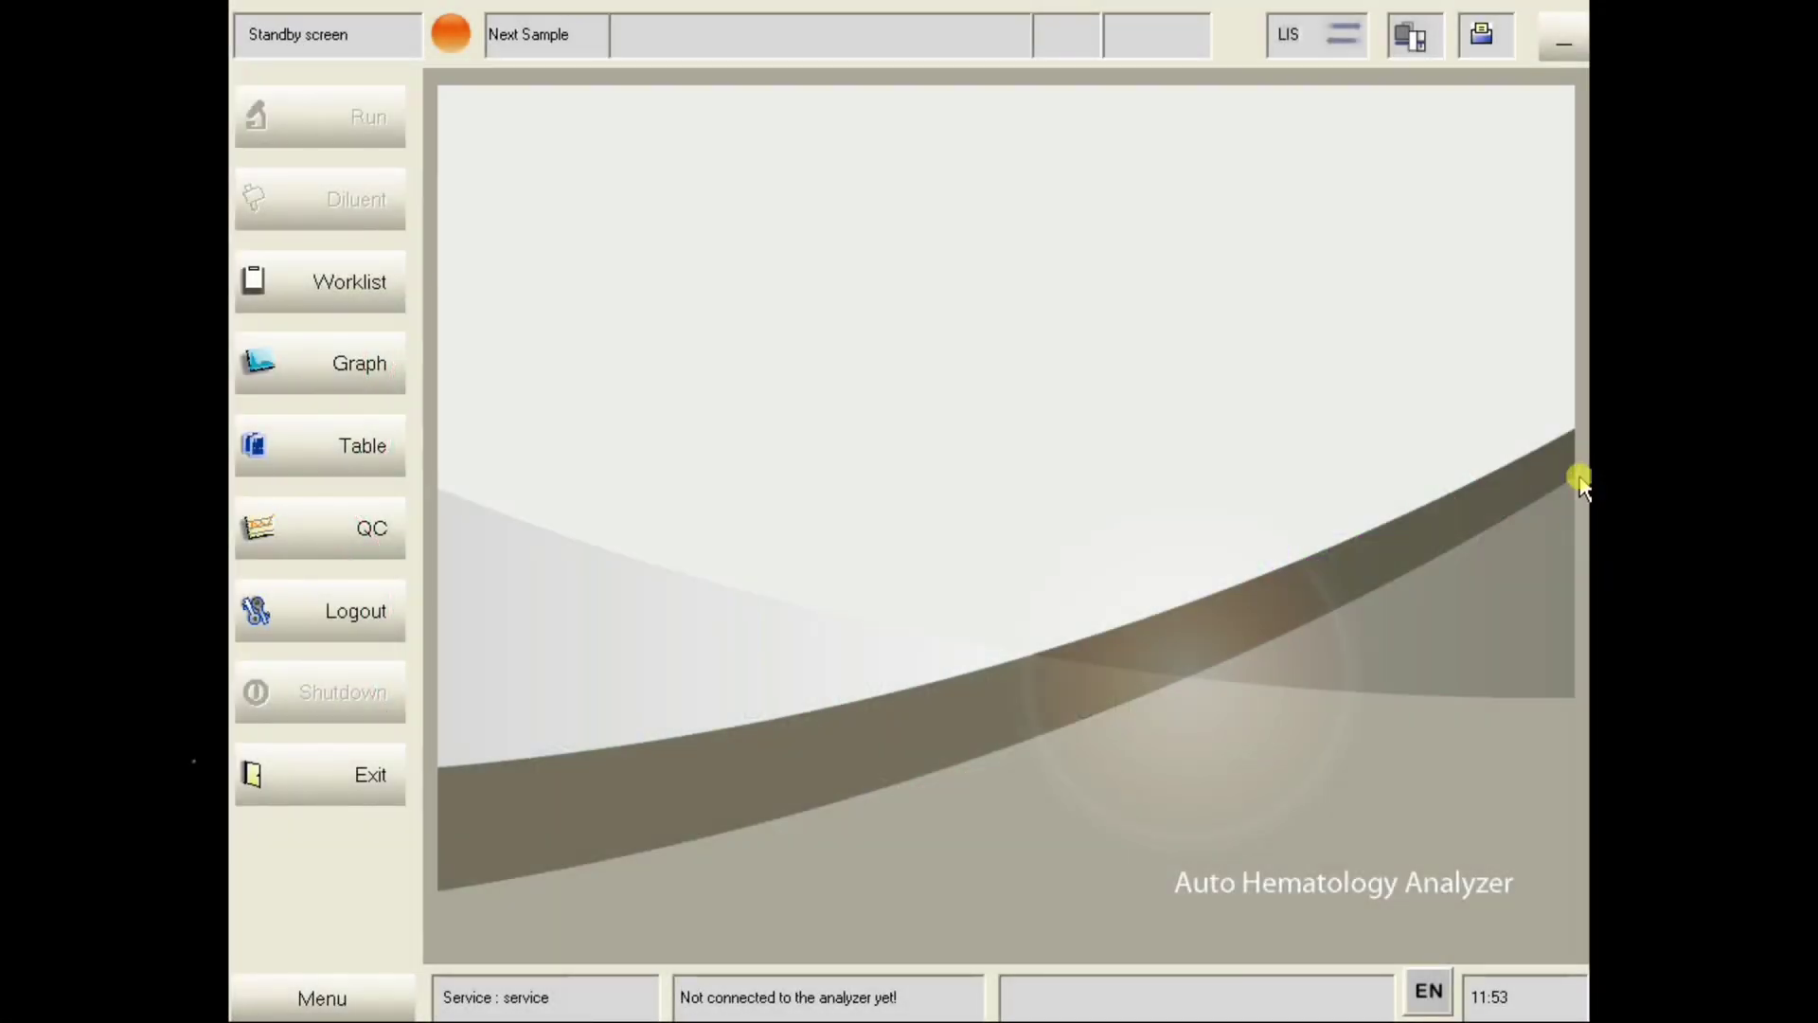
- Open Menu > Setup > Ref.Range to show the General group's lower and upper parameter limits
{"action": "left_click", "coordinate": [284, 998]}
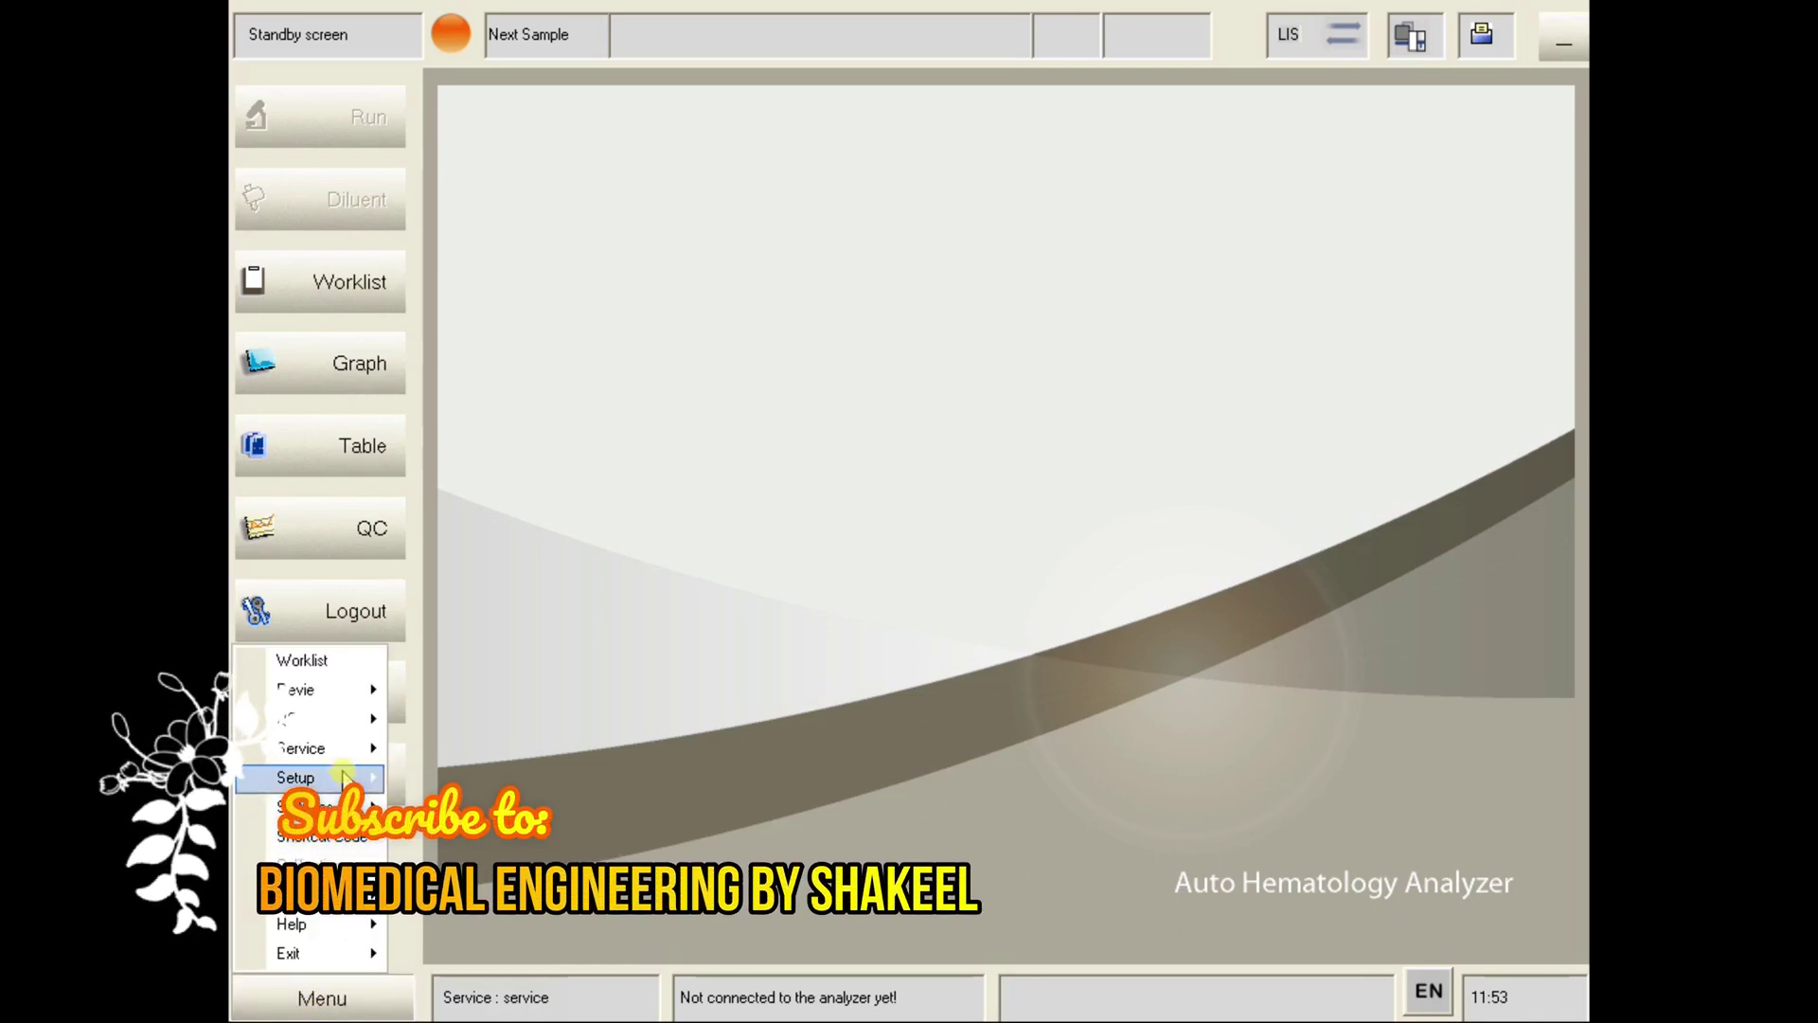
{"action": "mouse_move", "coordinate": [343, 777]}
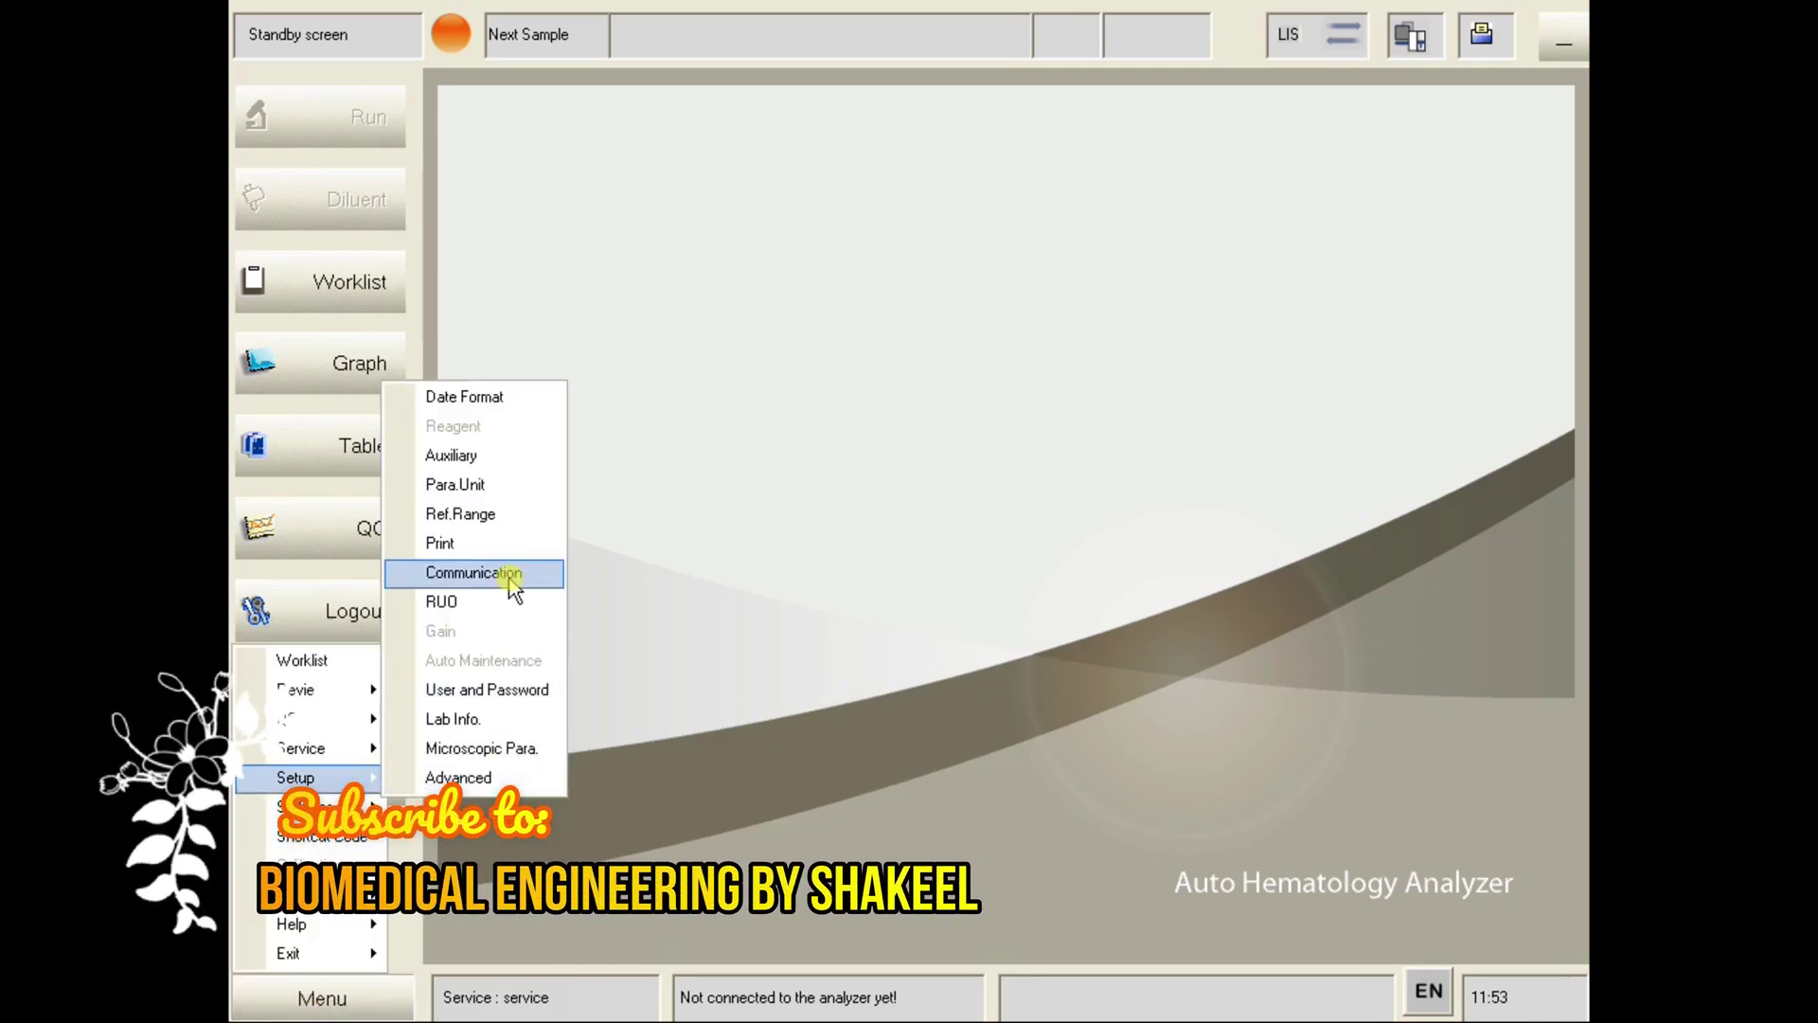
{"action": "left_click", "coordinate": [515, 521]}
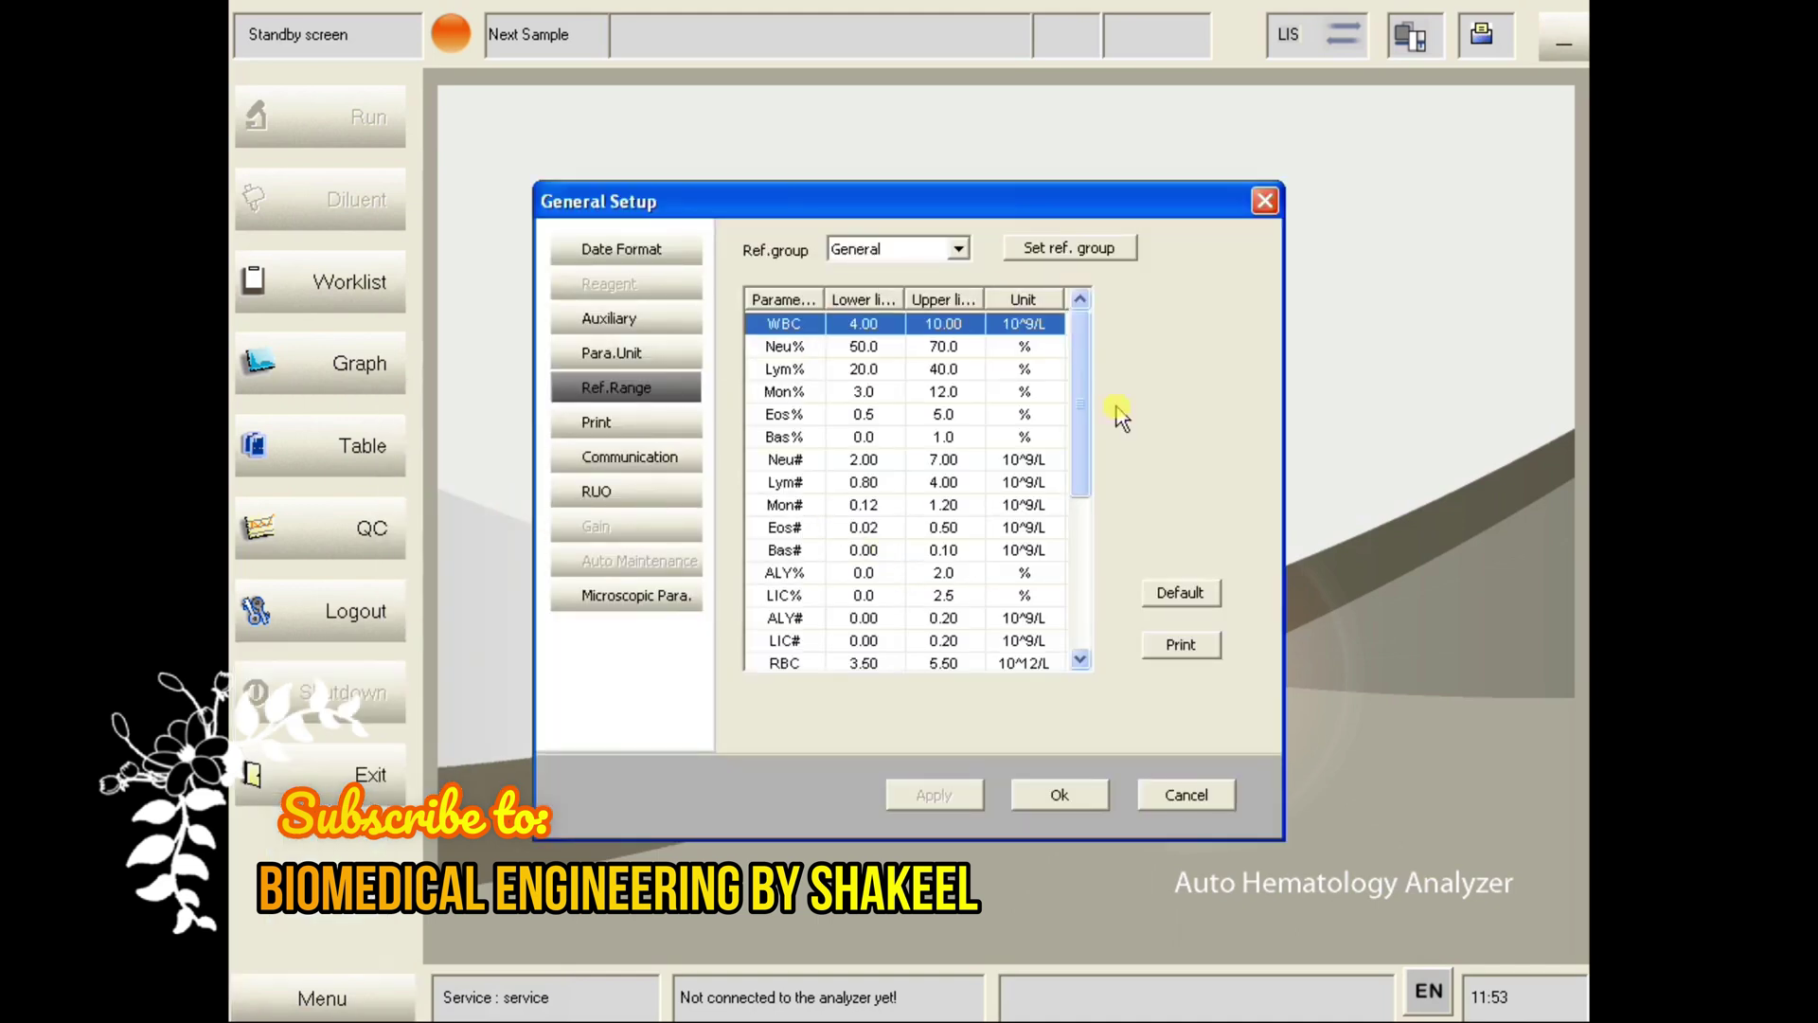
{"action": "left_click", "coordinate": [960, 250]}
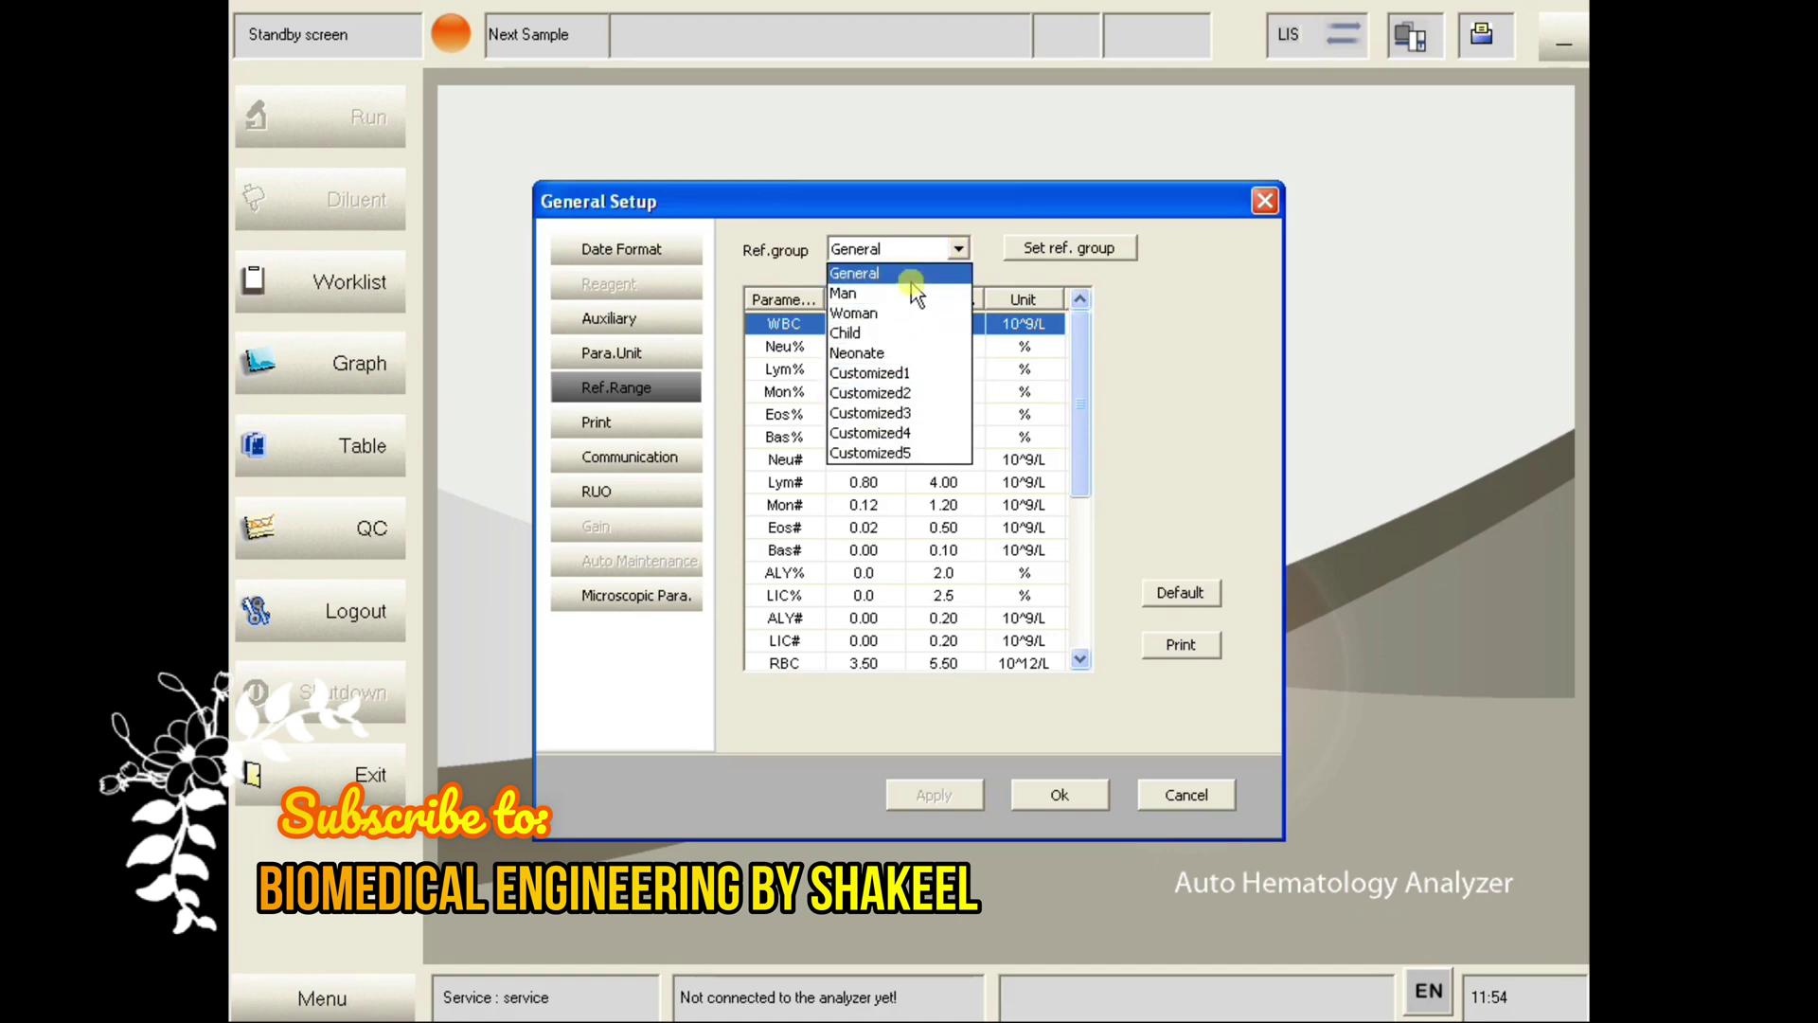
{"action": "left_click", "coordinate": [1136, 311]}
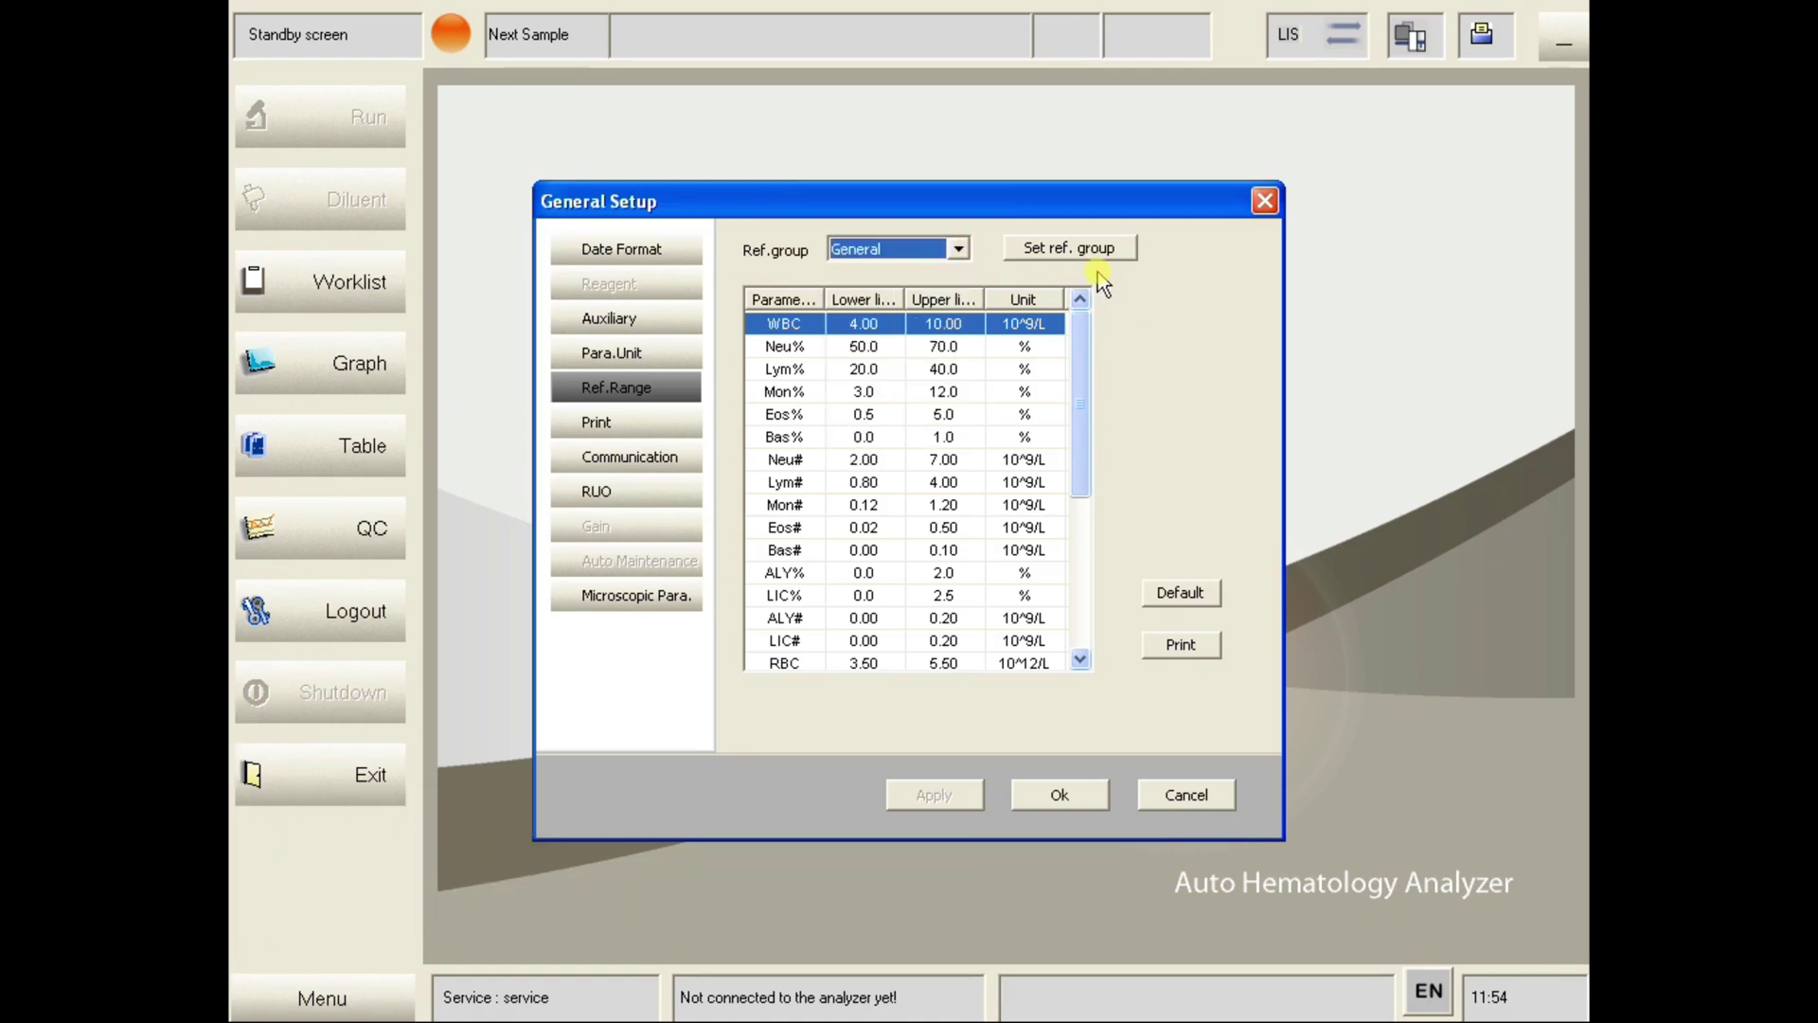
{"action": "left_click", "coordinate": [1093, 254]}
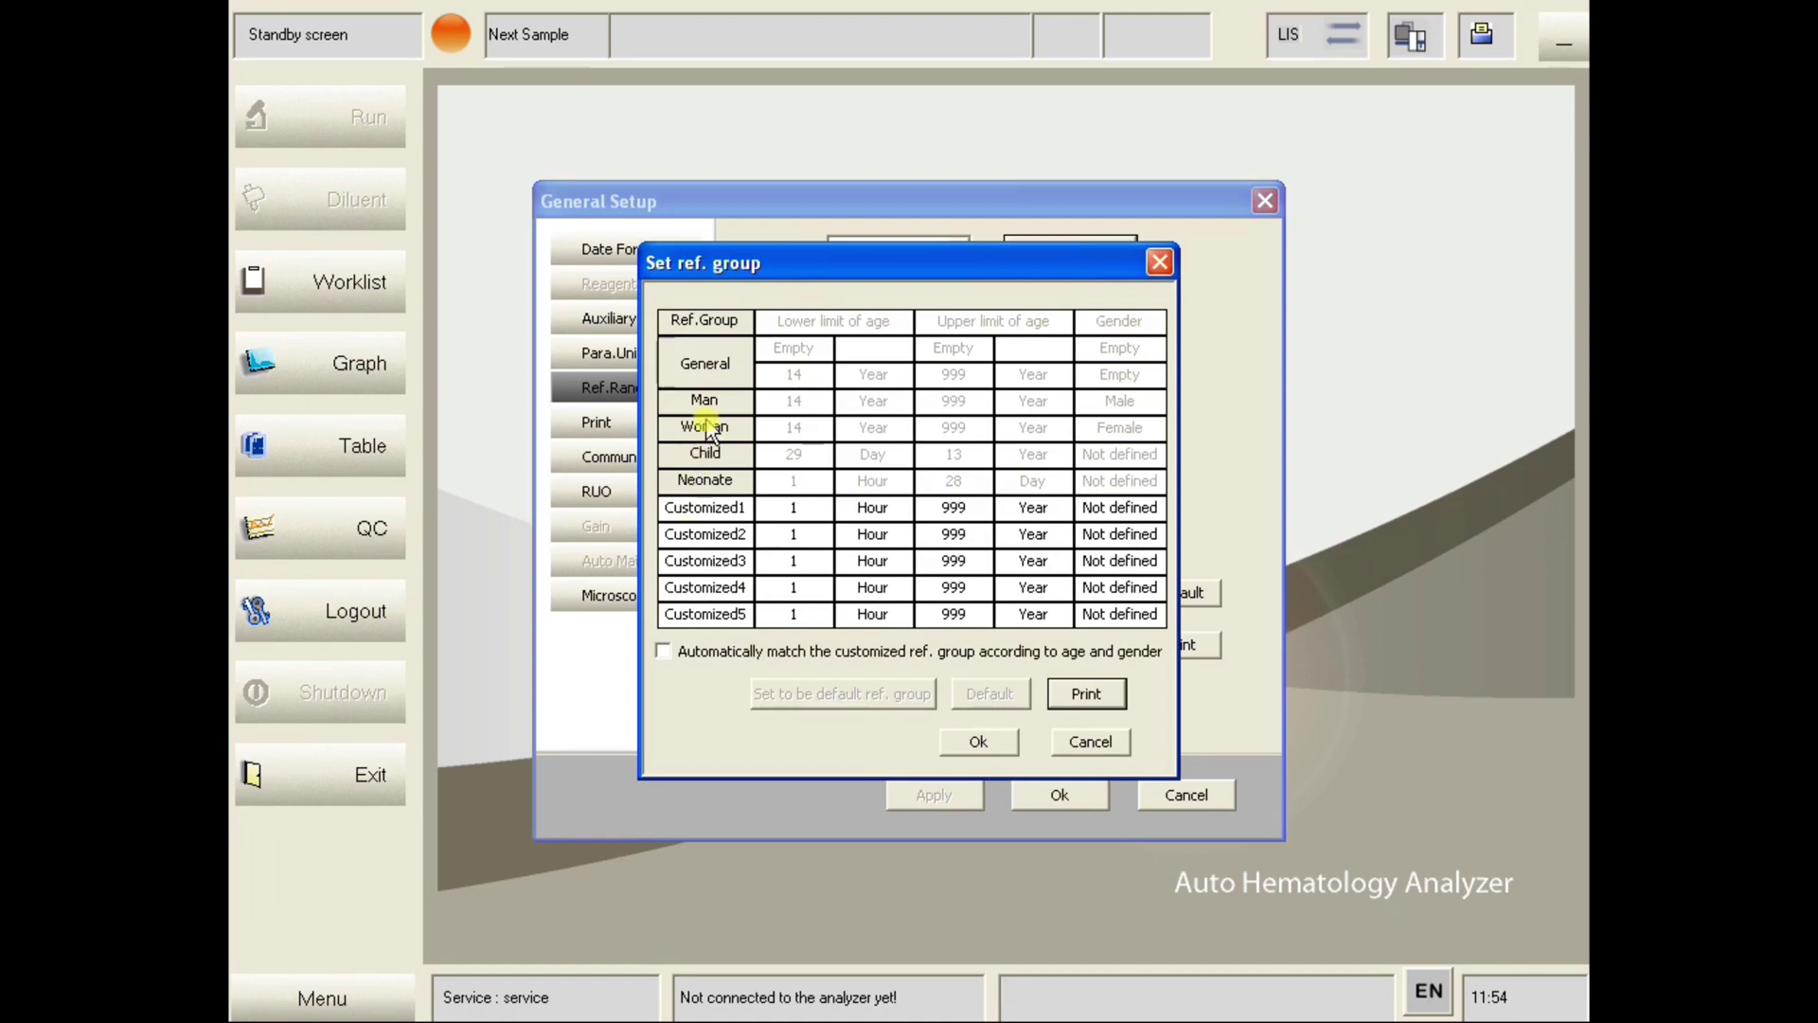
{"action": "left_click", "coordinate": [716, 509]}
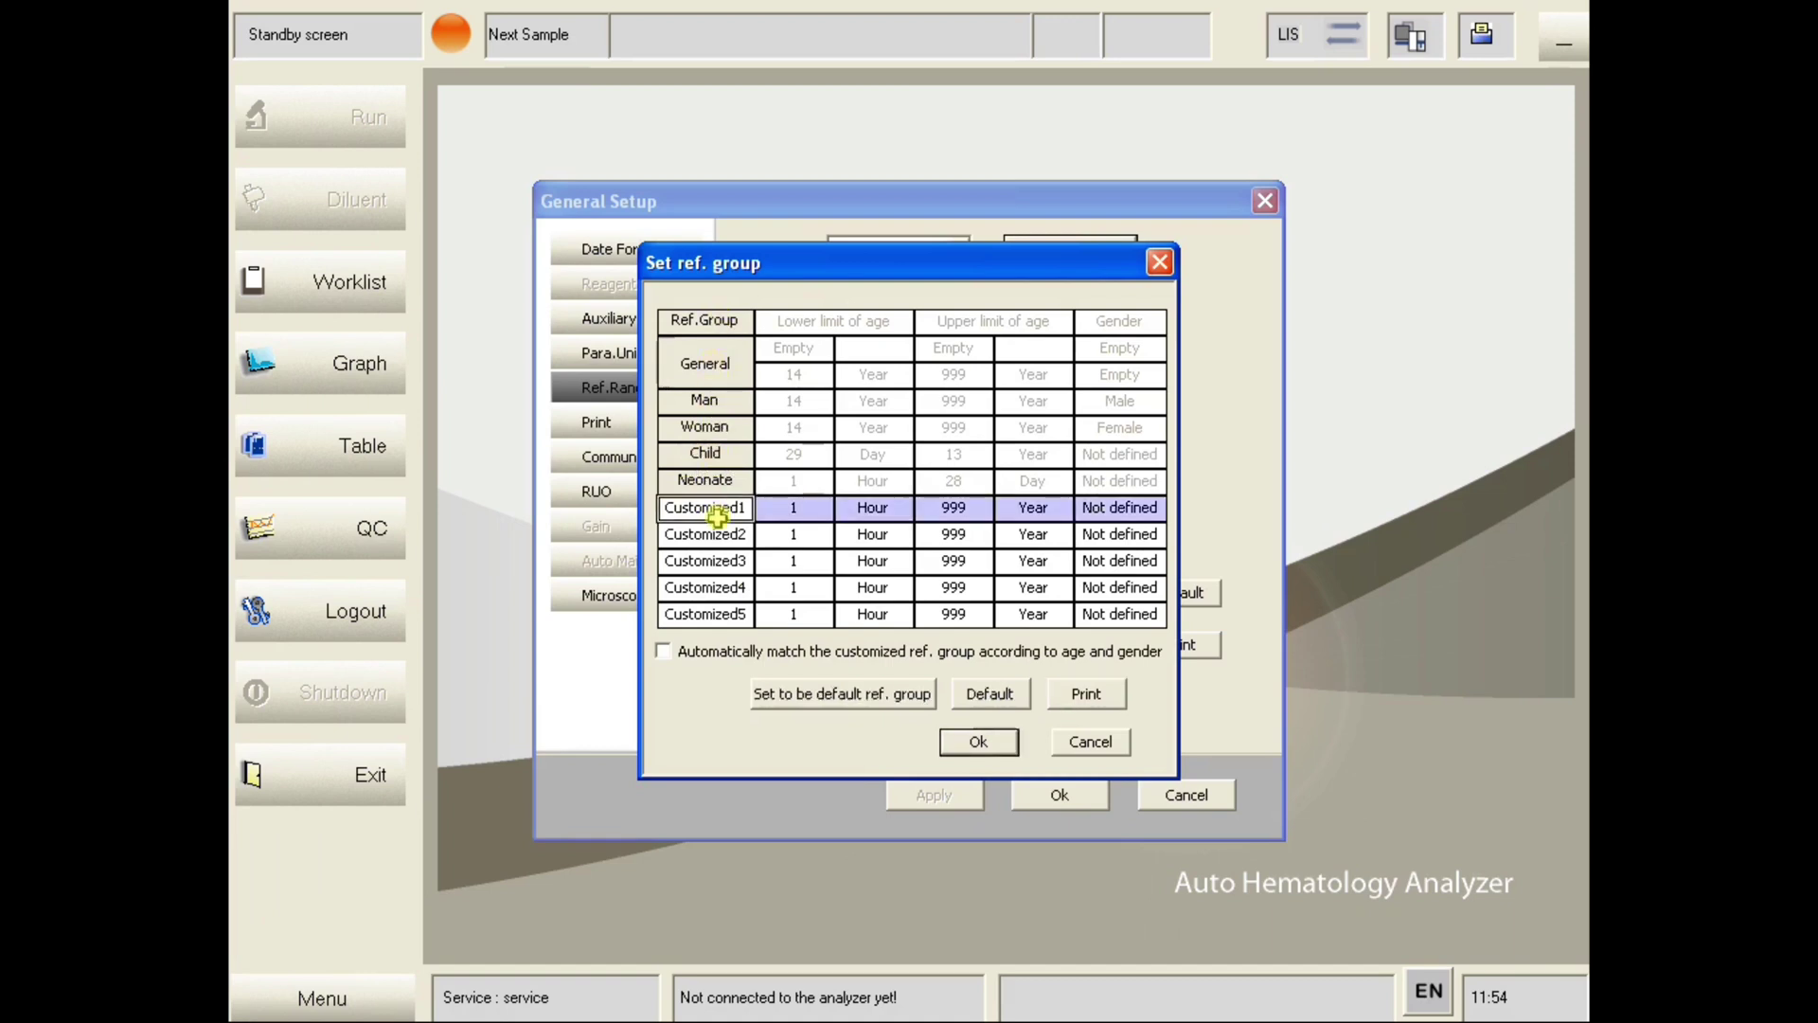
{"action": "left_click", "coordinate": [712, 564]}
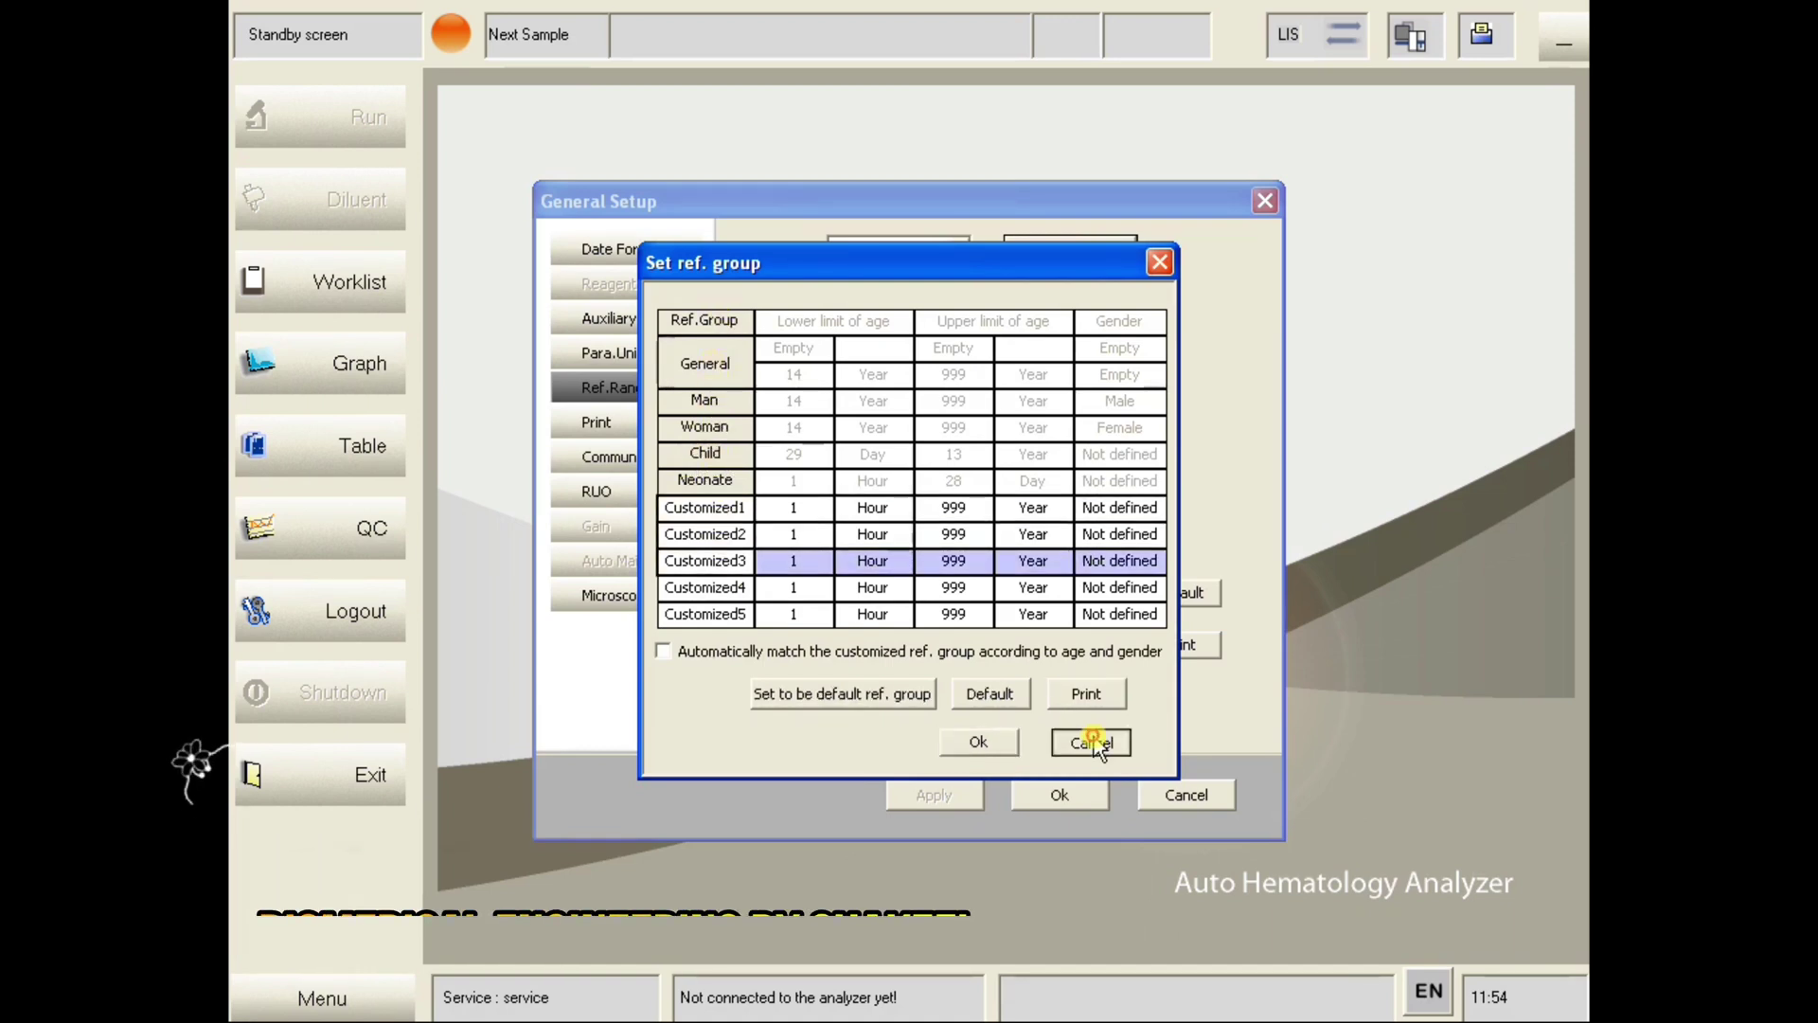
{"action": "left_click", "coordinate": [1091, 739]}
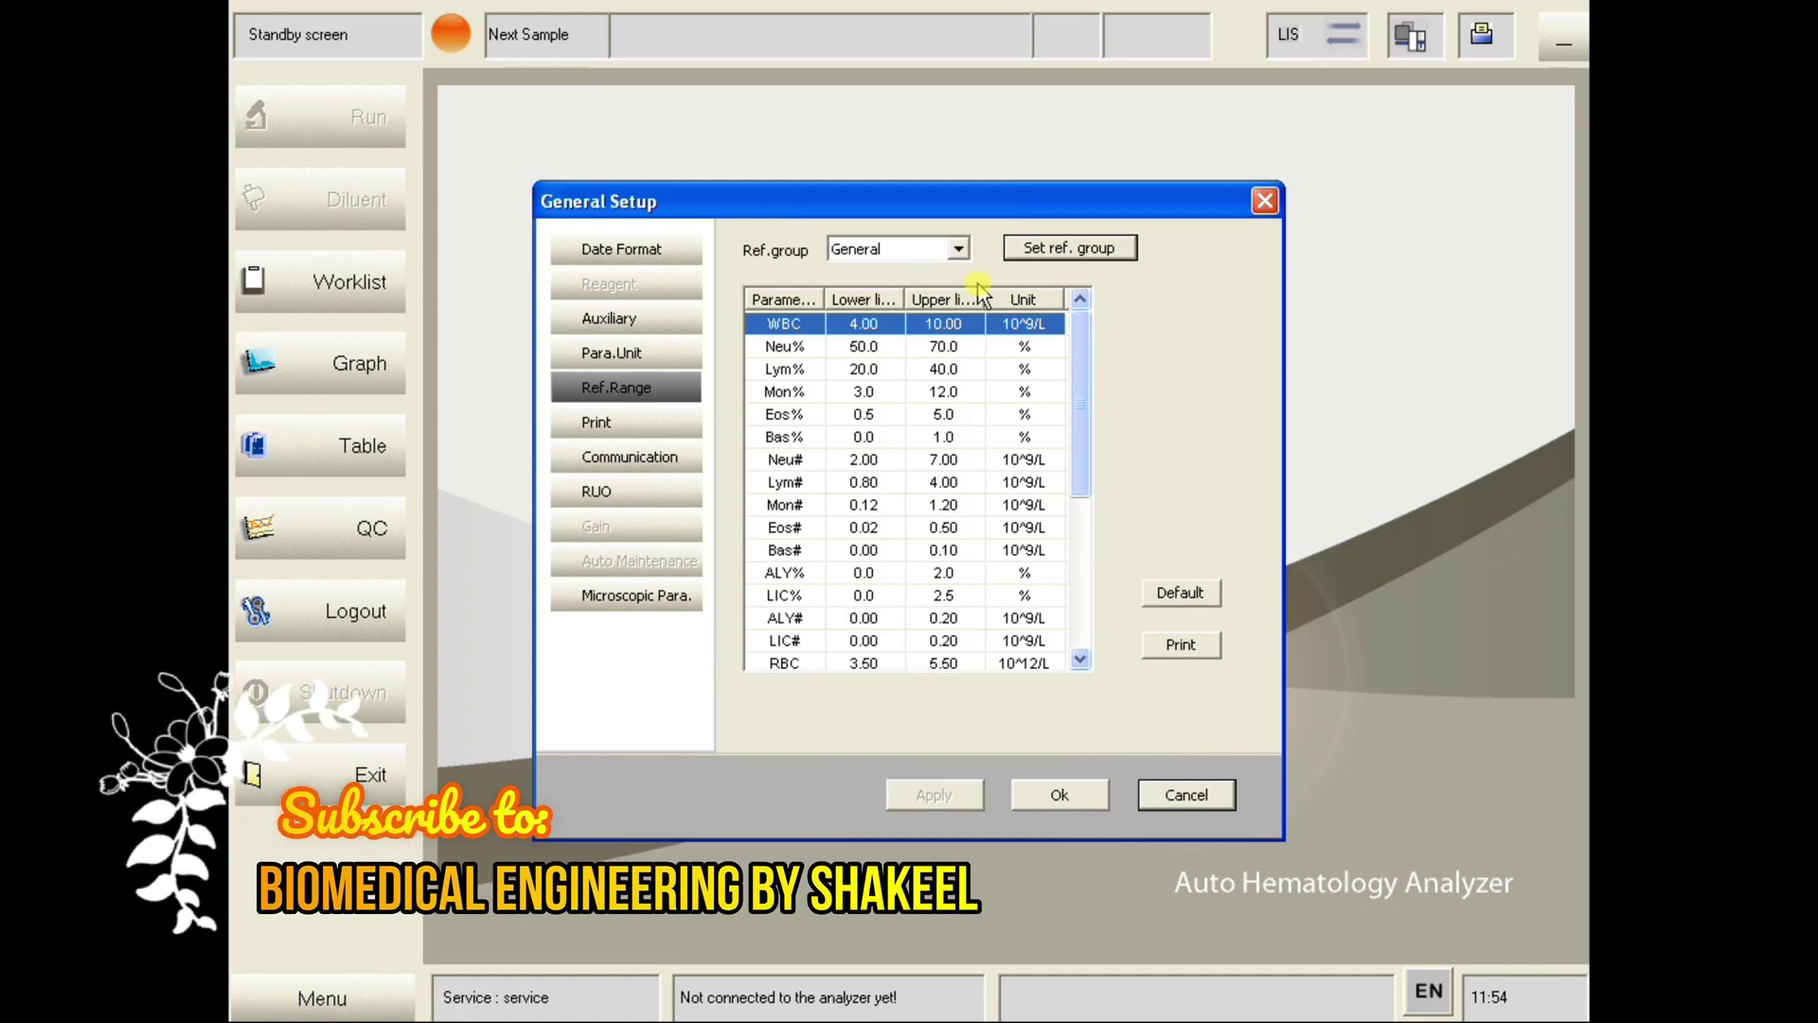
{"action": "left_click", "coordinate": [916, 393]}
{"action": "left_click", "coordinate": [927, 437]}
{"action": "left_click", "coordinate": [906, 392]}
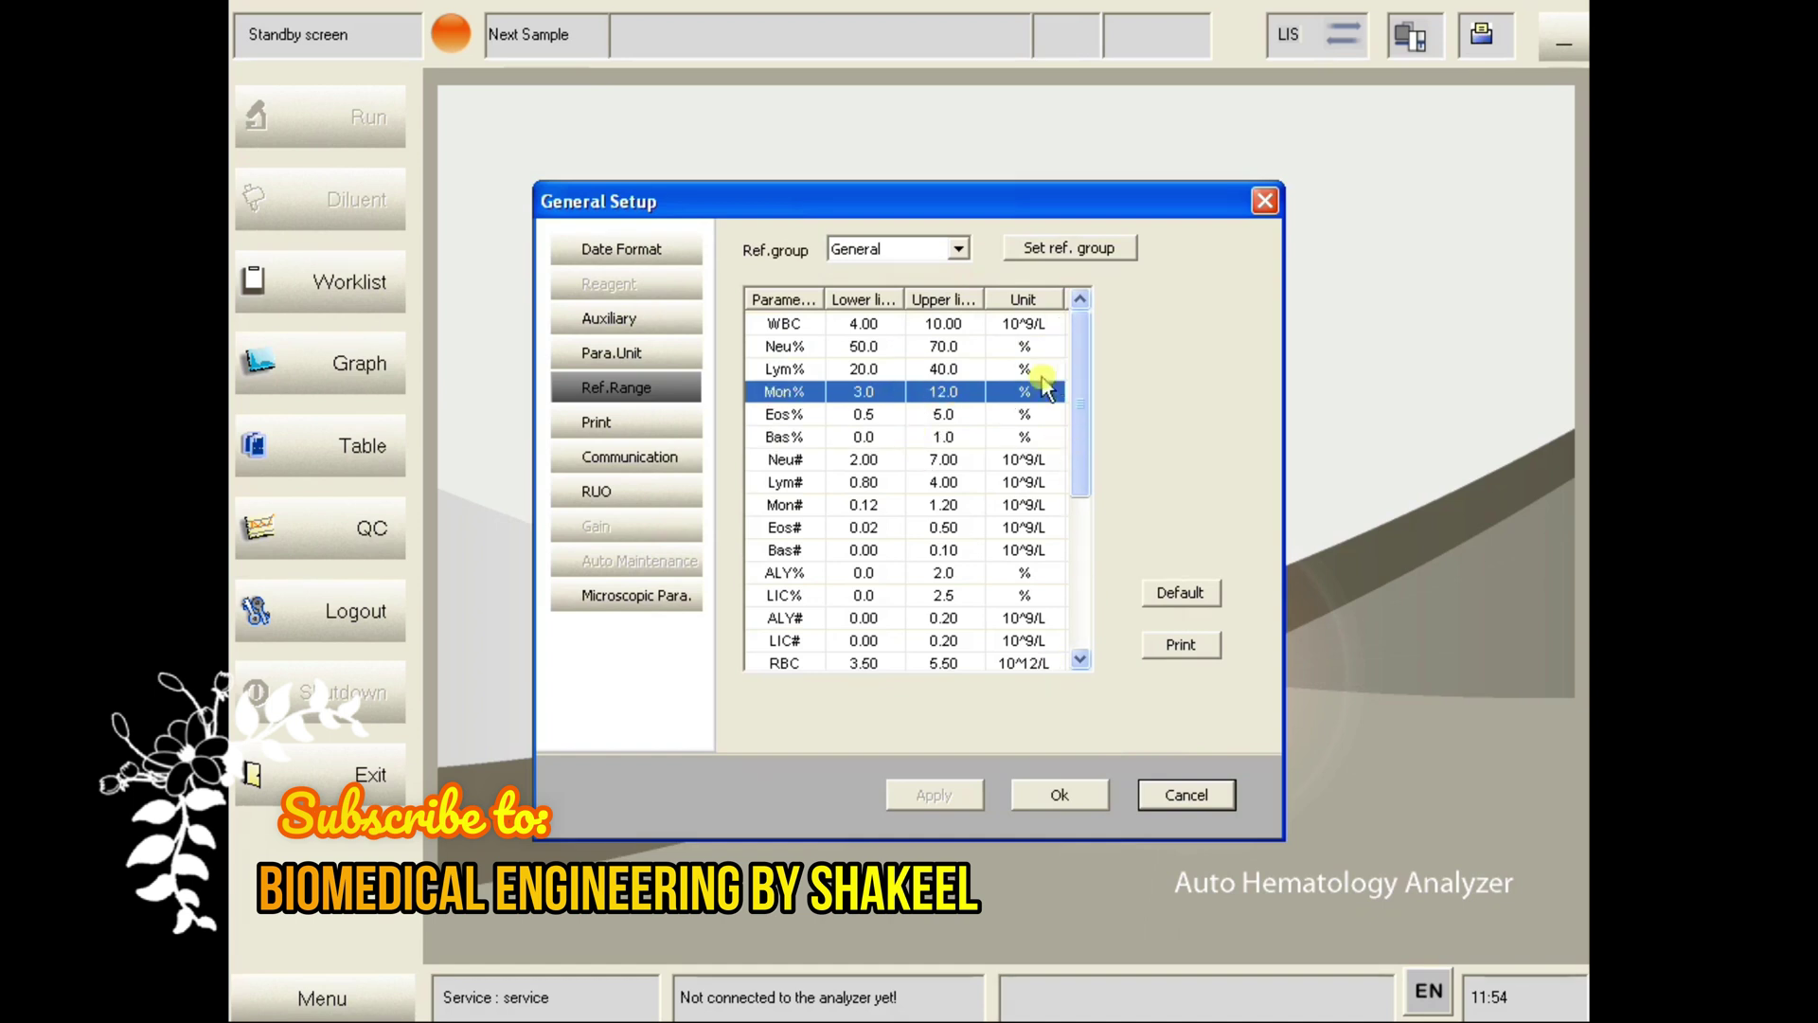
{"action": "left_click_drag", "start_coordinate": [1079, 408], "coordinate": [1080, 455]}
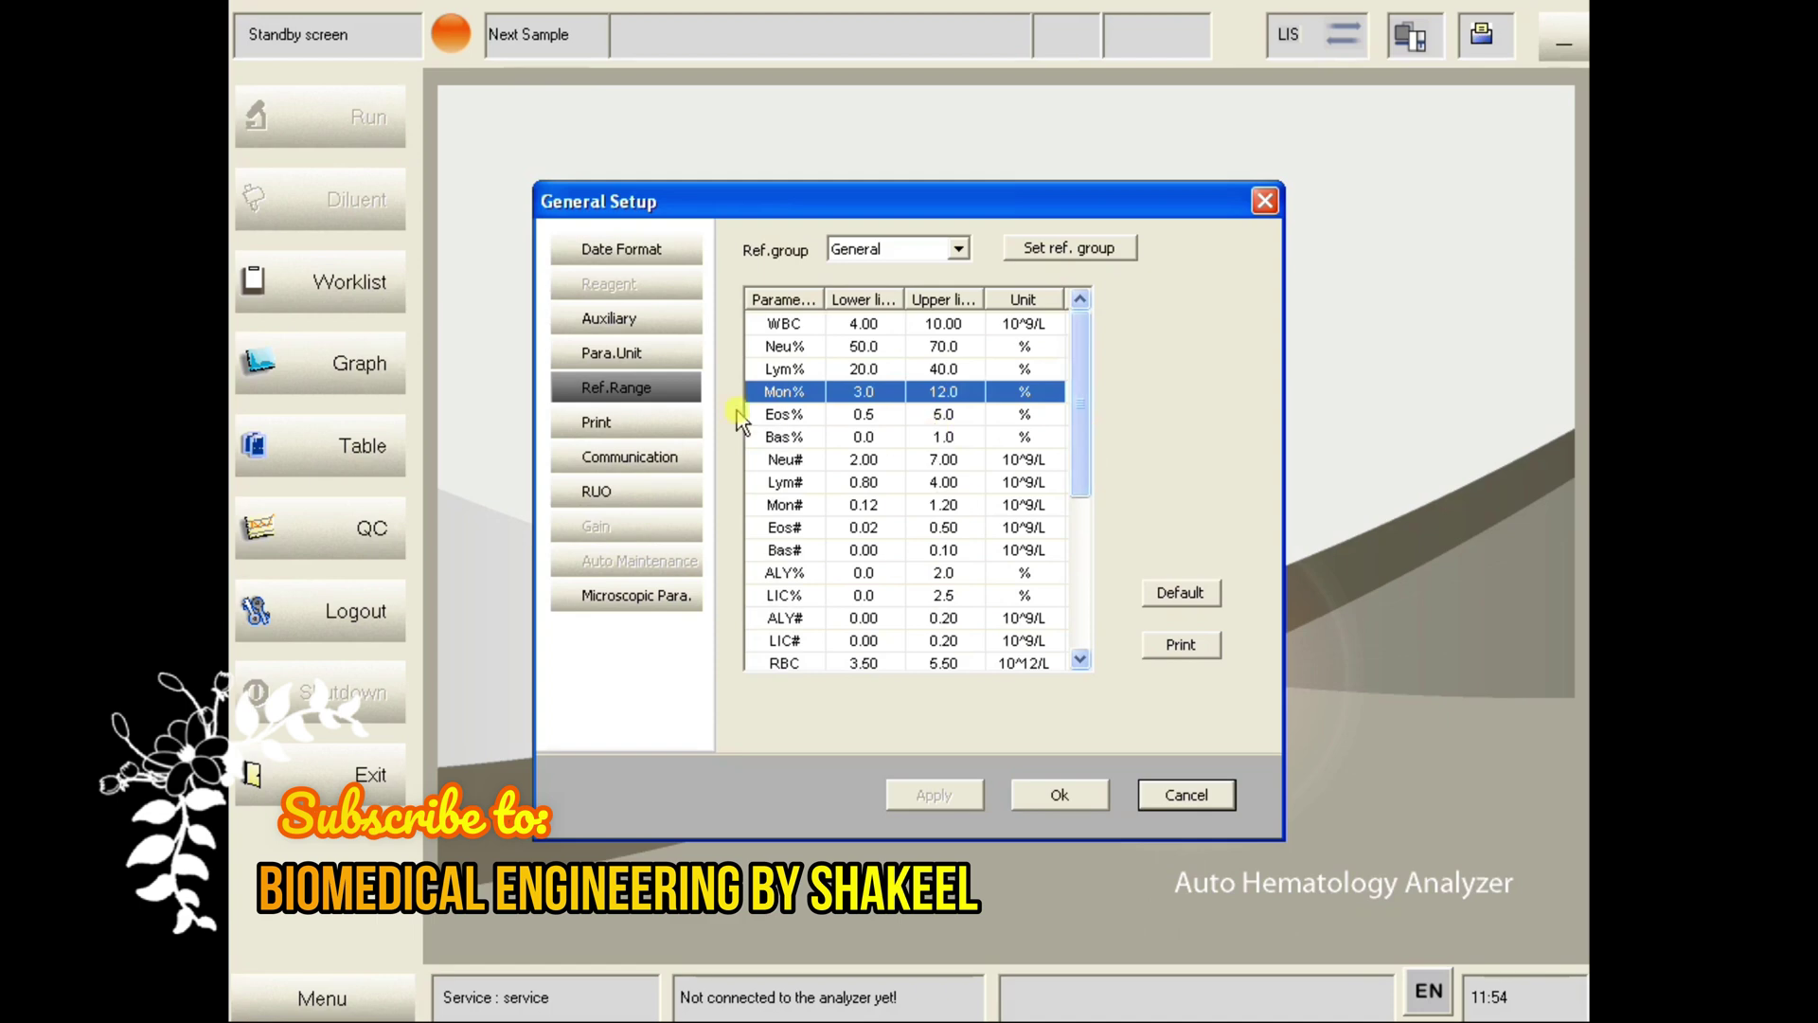